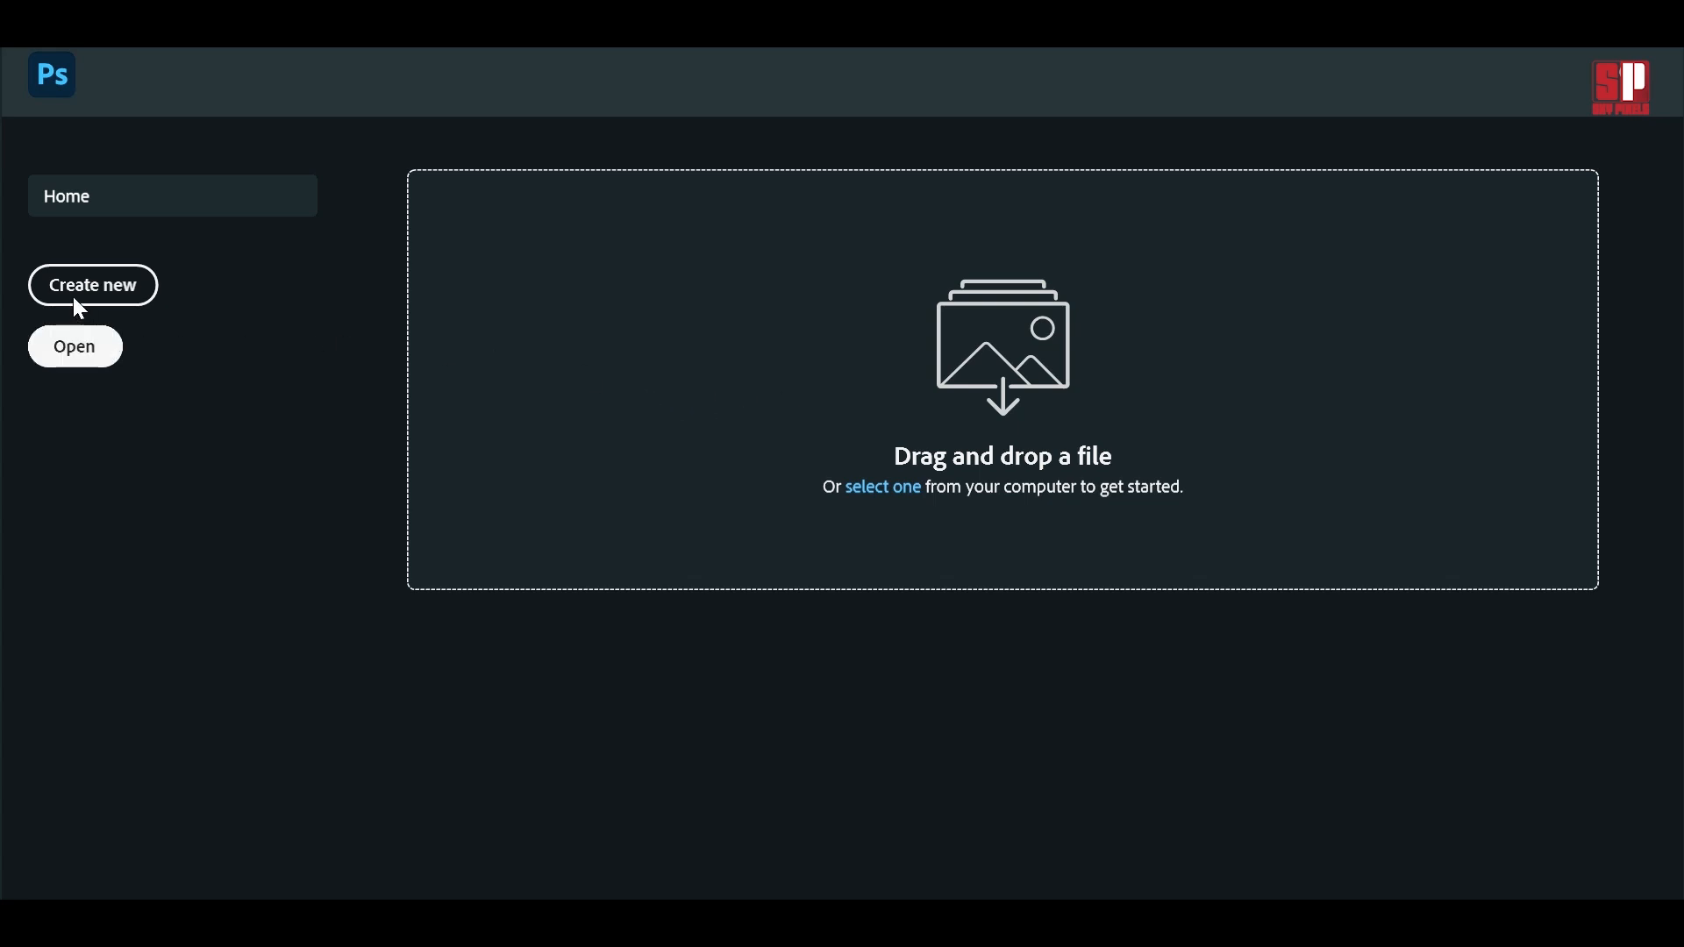
# Step: Create a new document named "tutorial 1" from the recent custom 1080 x 1080 px preset at 300 ppi
pyautogui.click(95, 289)
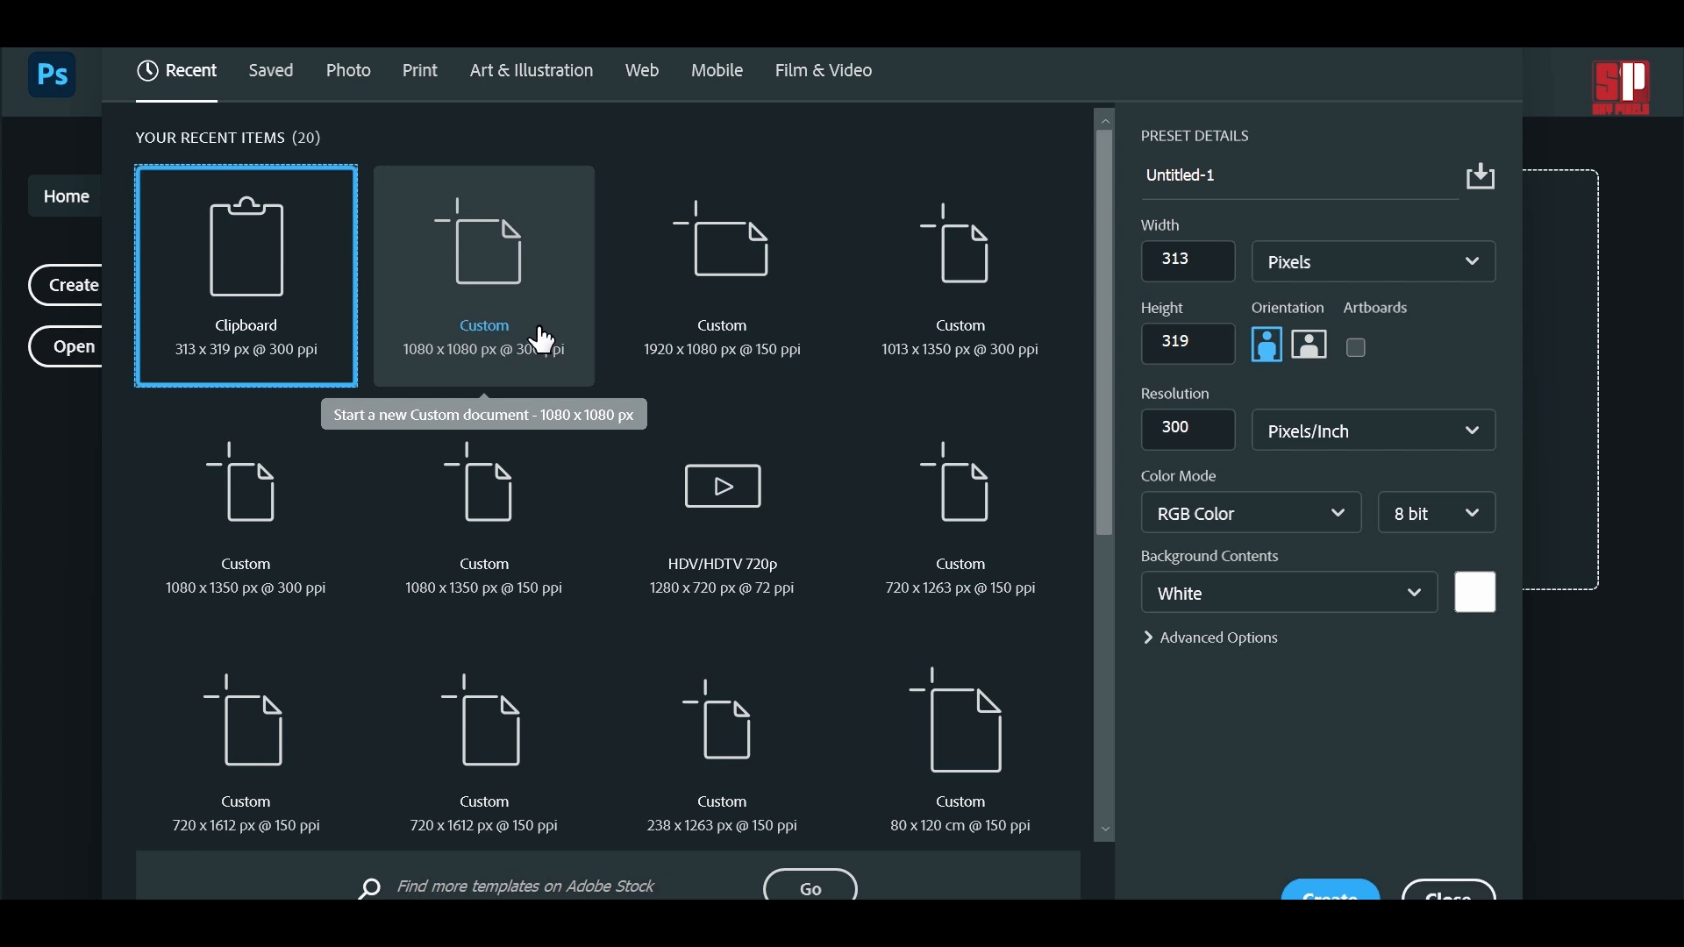
pyautogui.click(511, 288)
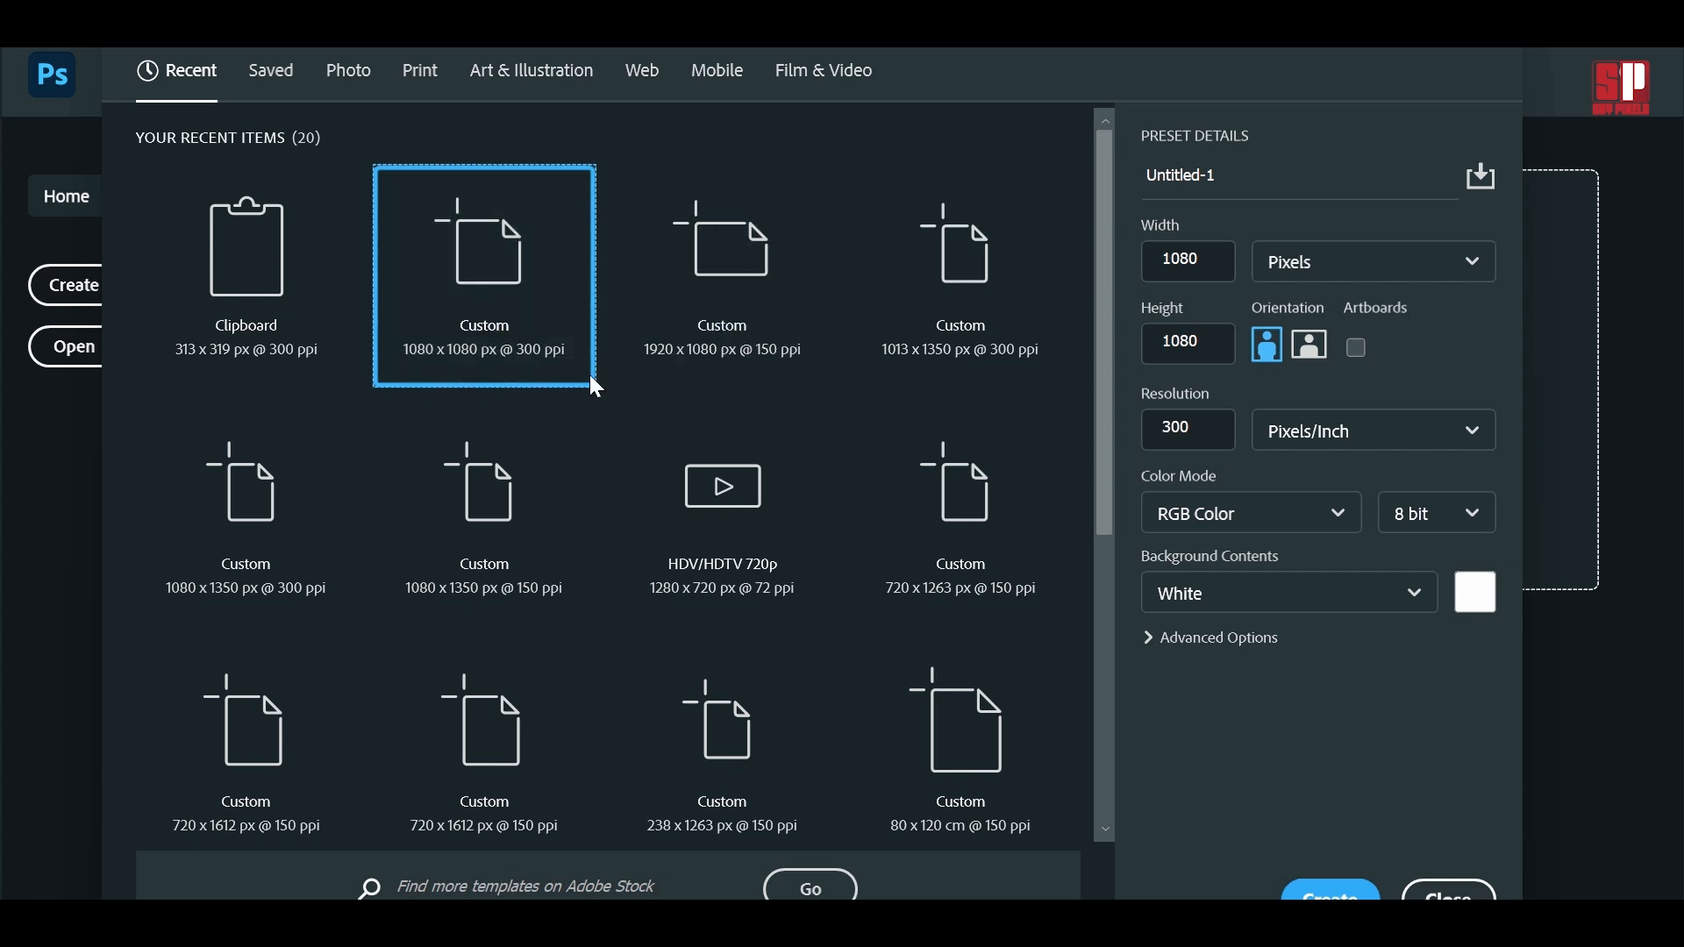
pyautogui.click(1194, 258)
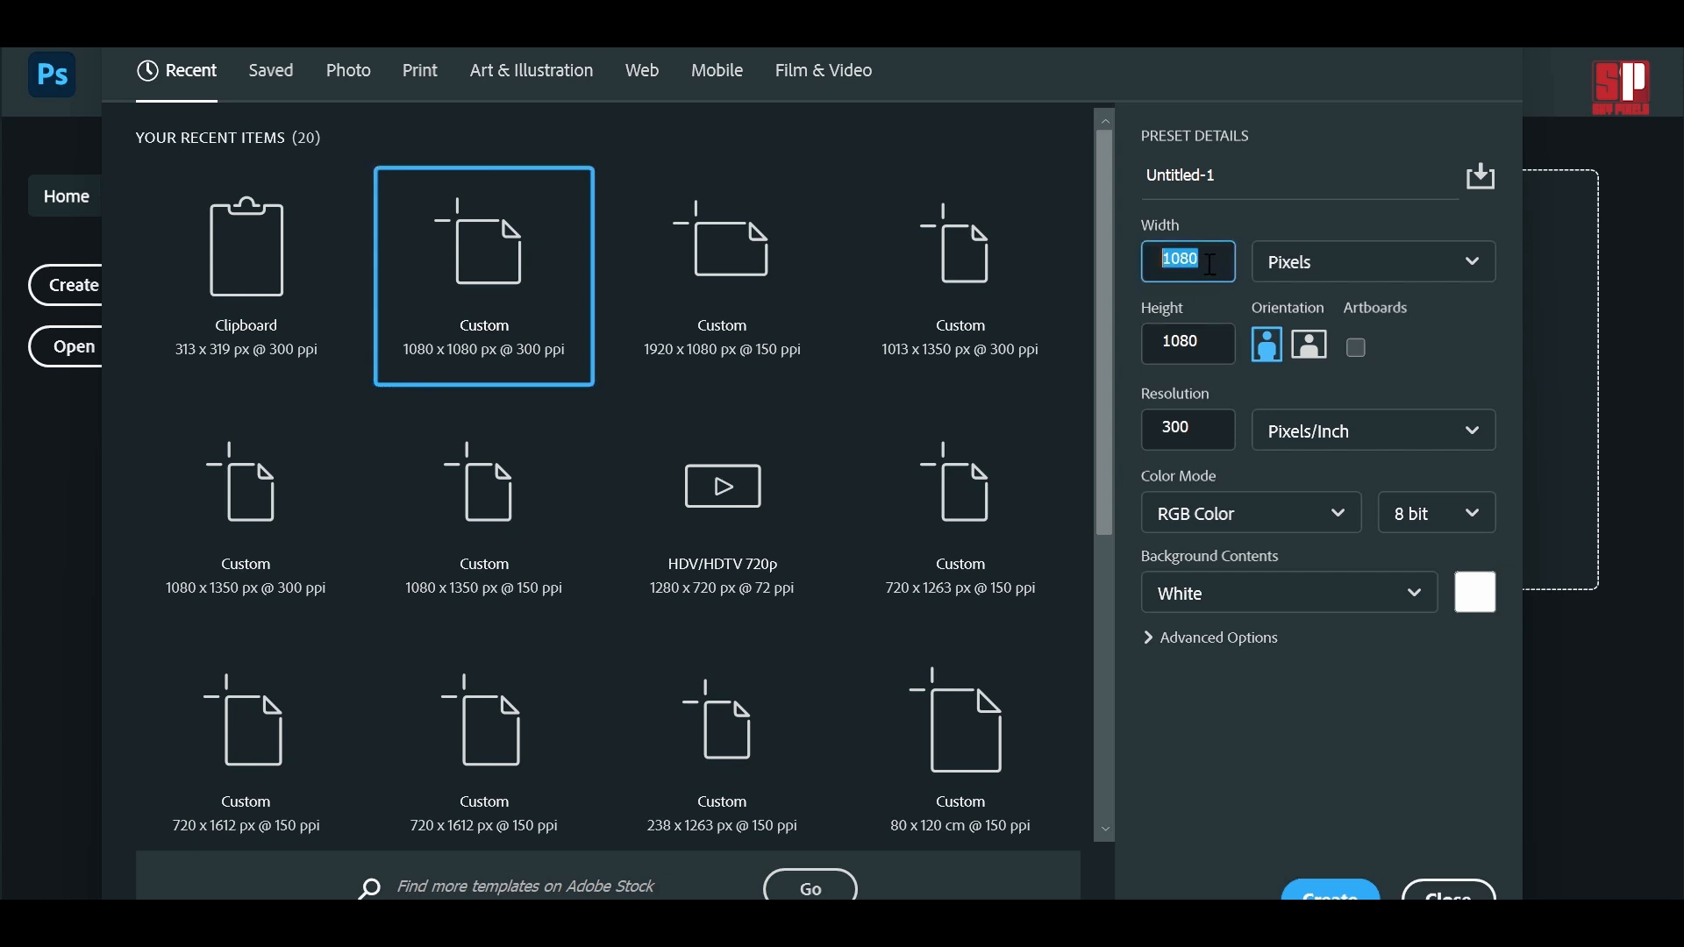
pyautogui.click(1205, 336)
pyautogui.click(1221, 175)
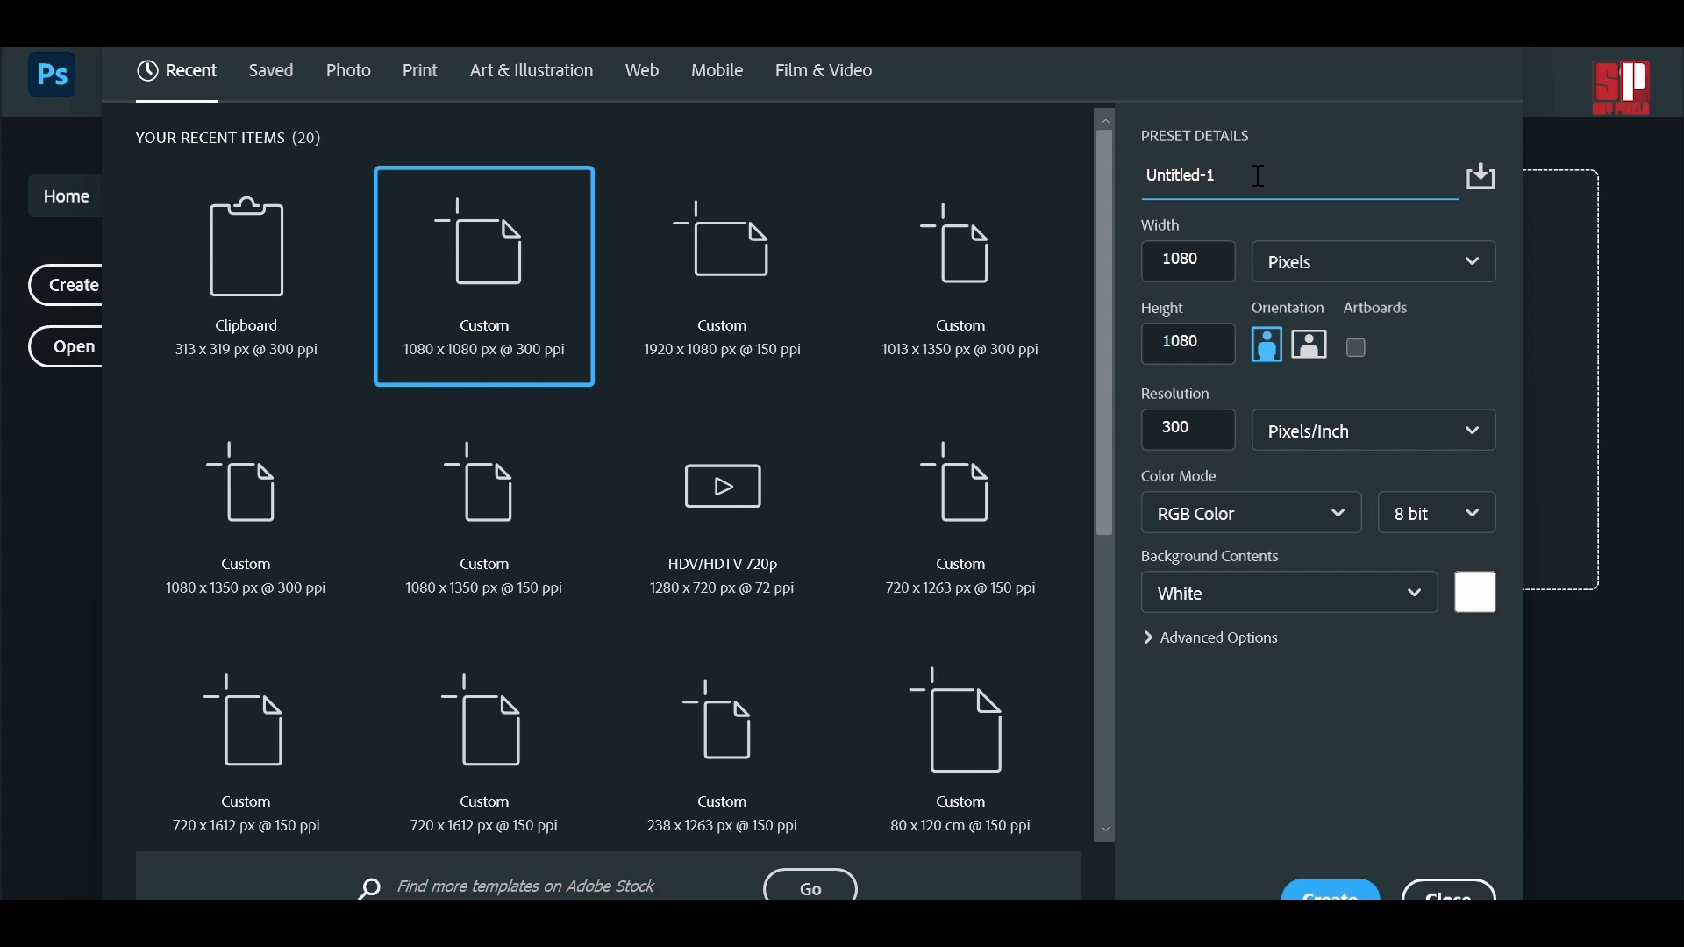
pyautogui.doubleClick(1215, 175)
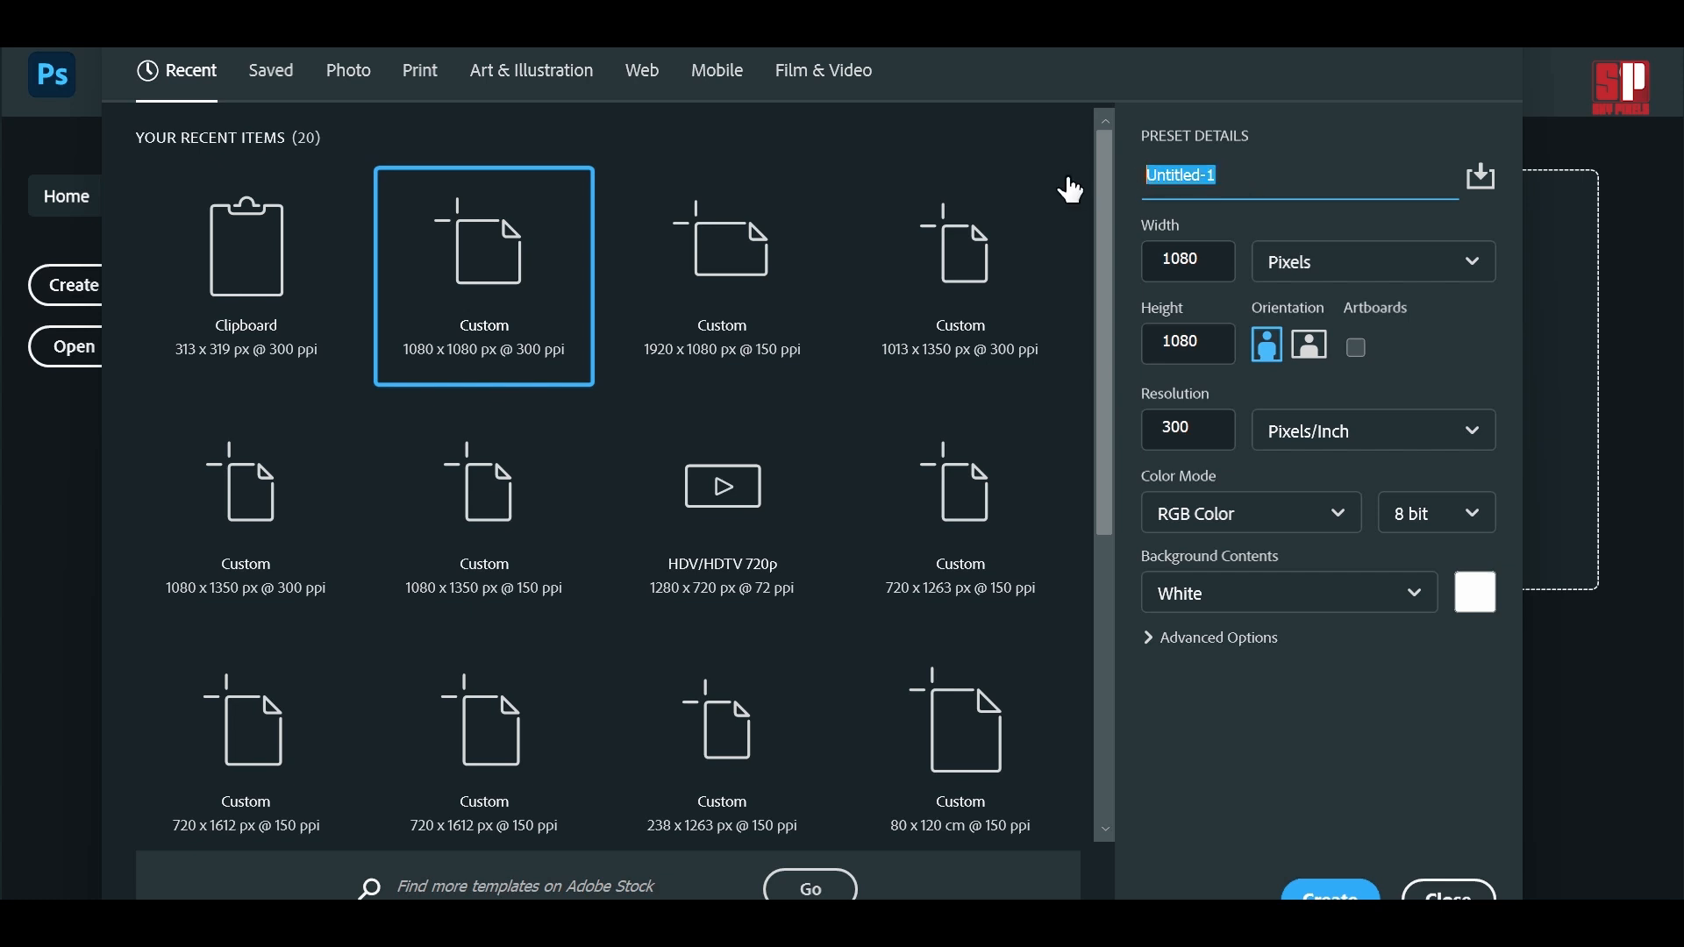
pyautogui.press('BackSpace')
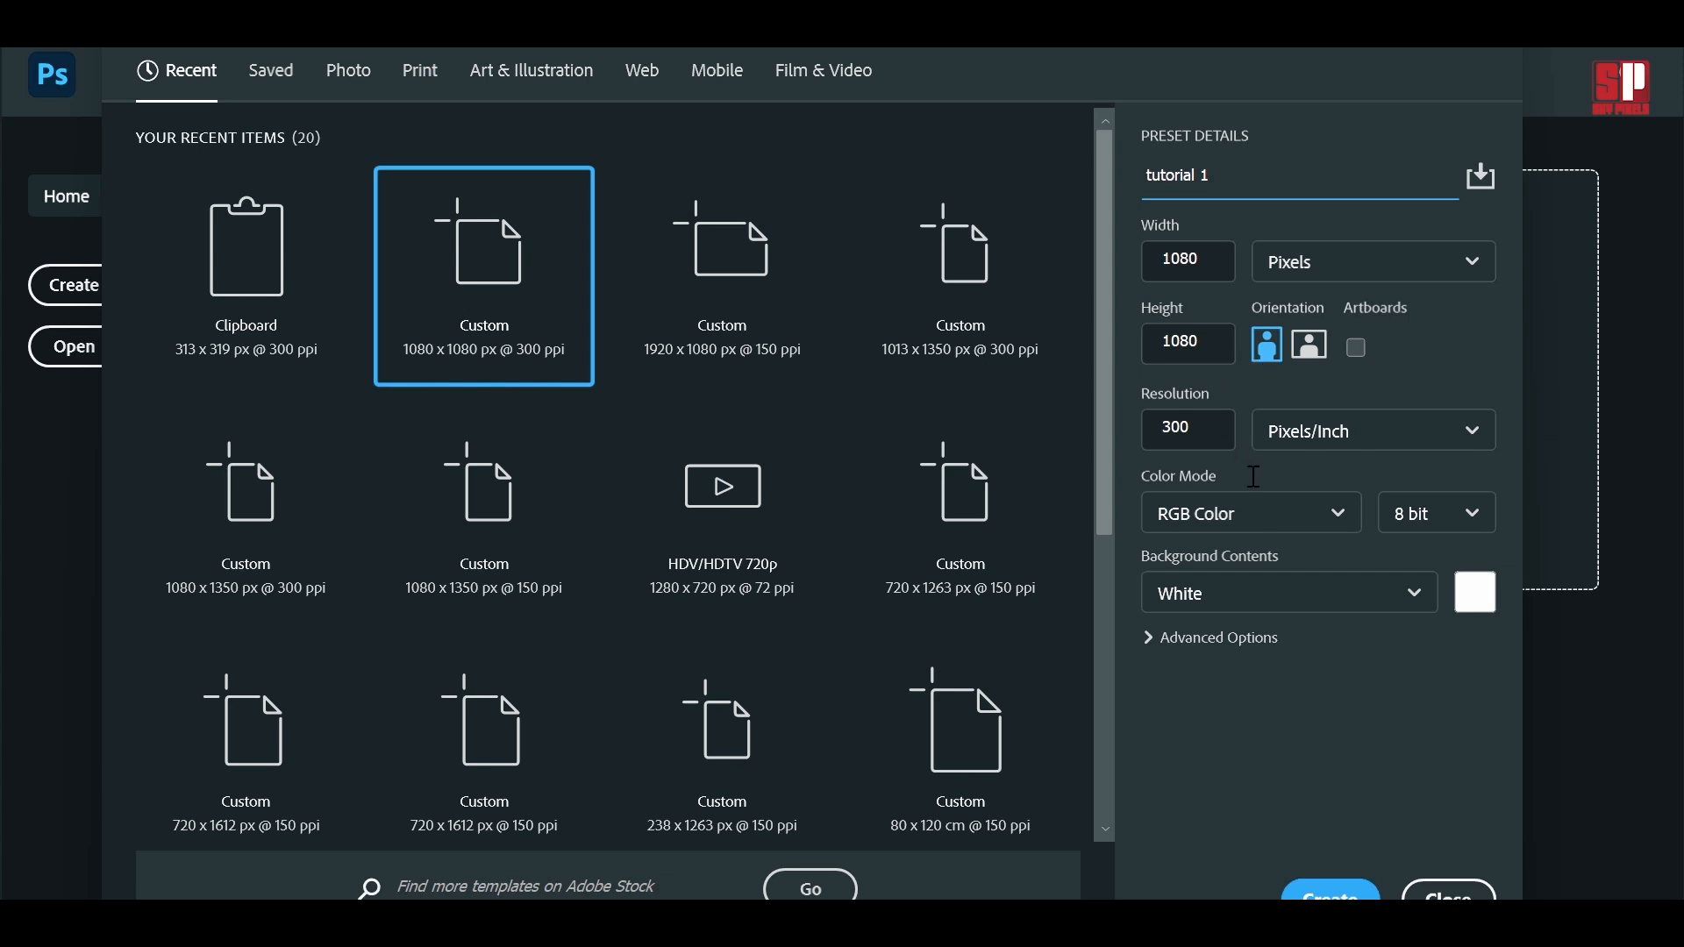
pyautogui.click(1353, 890)
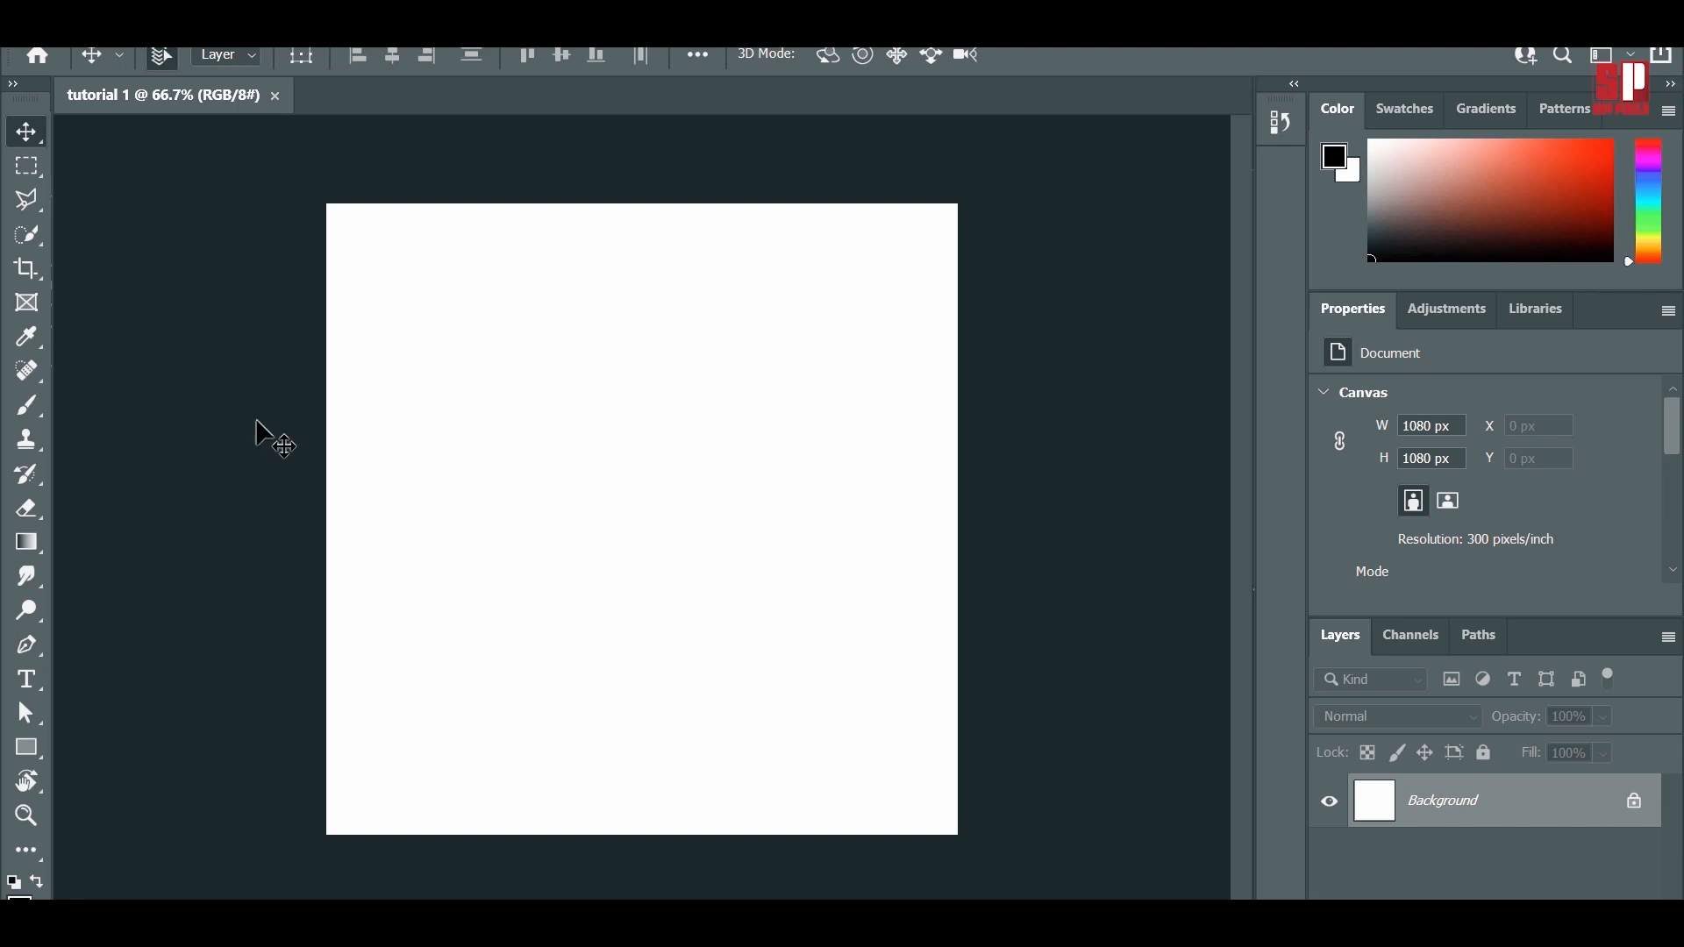
# Step: Save the document as "tutorial 1" in Photoshop format in the Sky folder on drive D
pyautogui.click(57, 18)
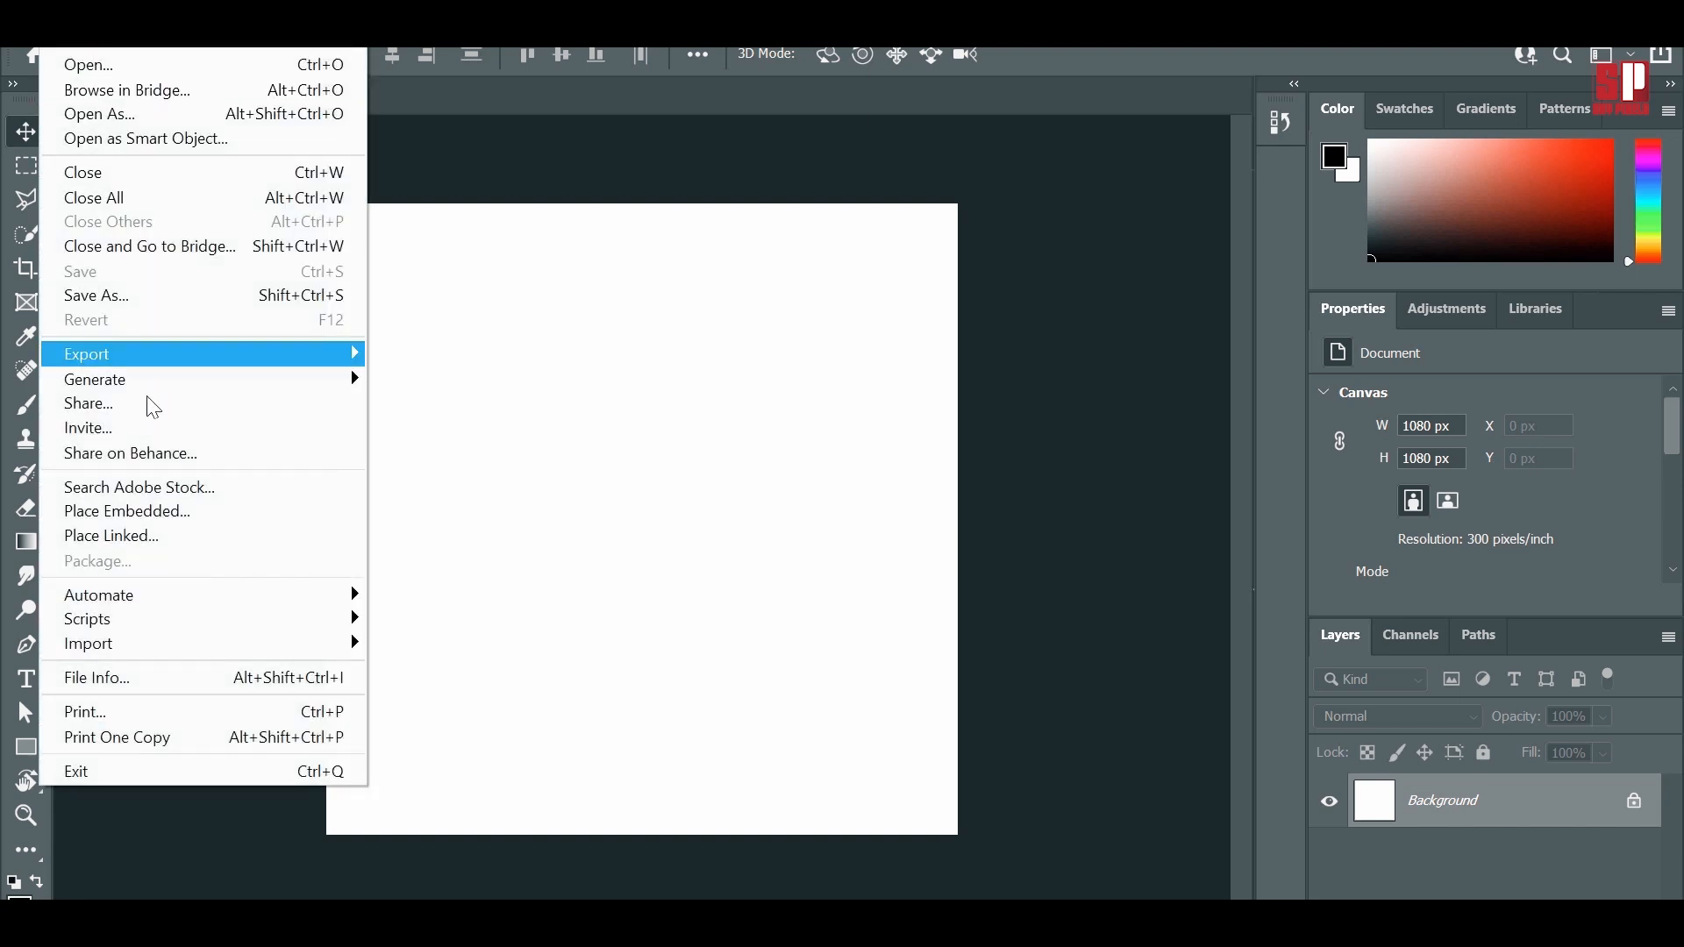
pyautogui.click(169, 297)
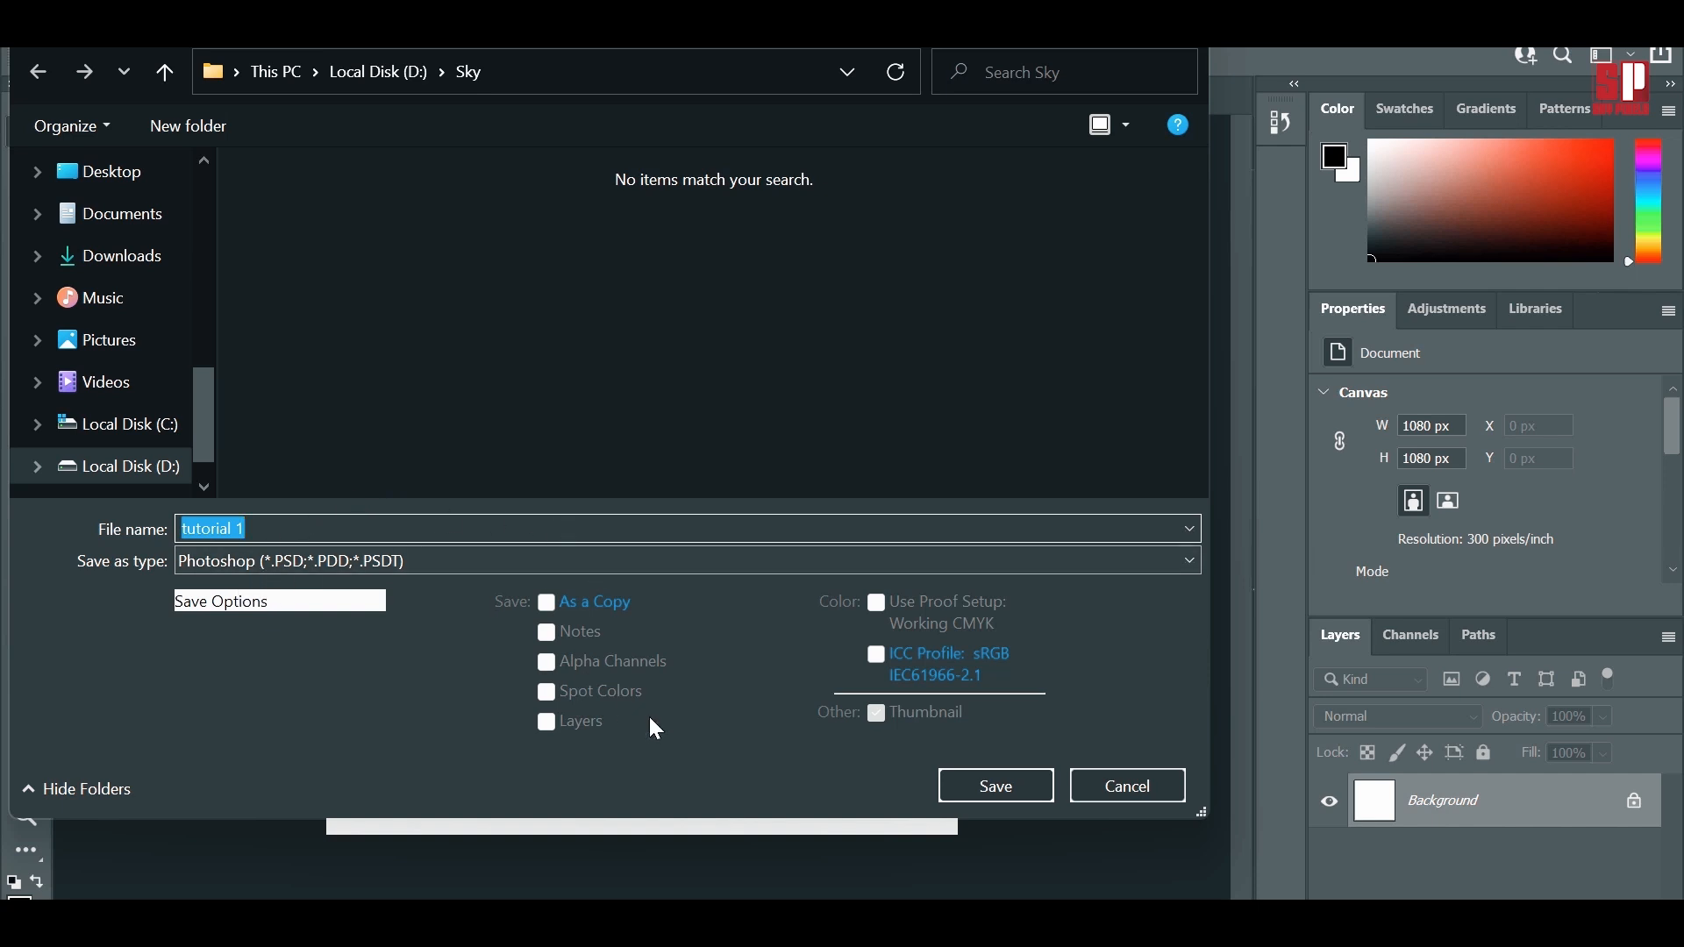
pyautogui.click(986, 793)
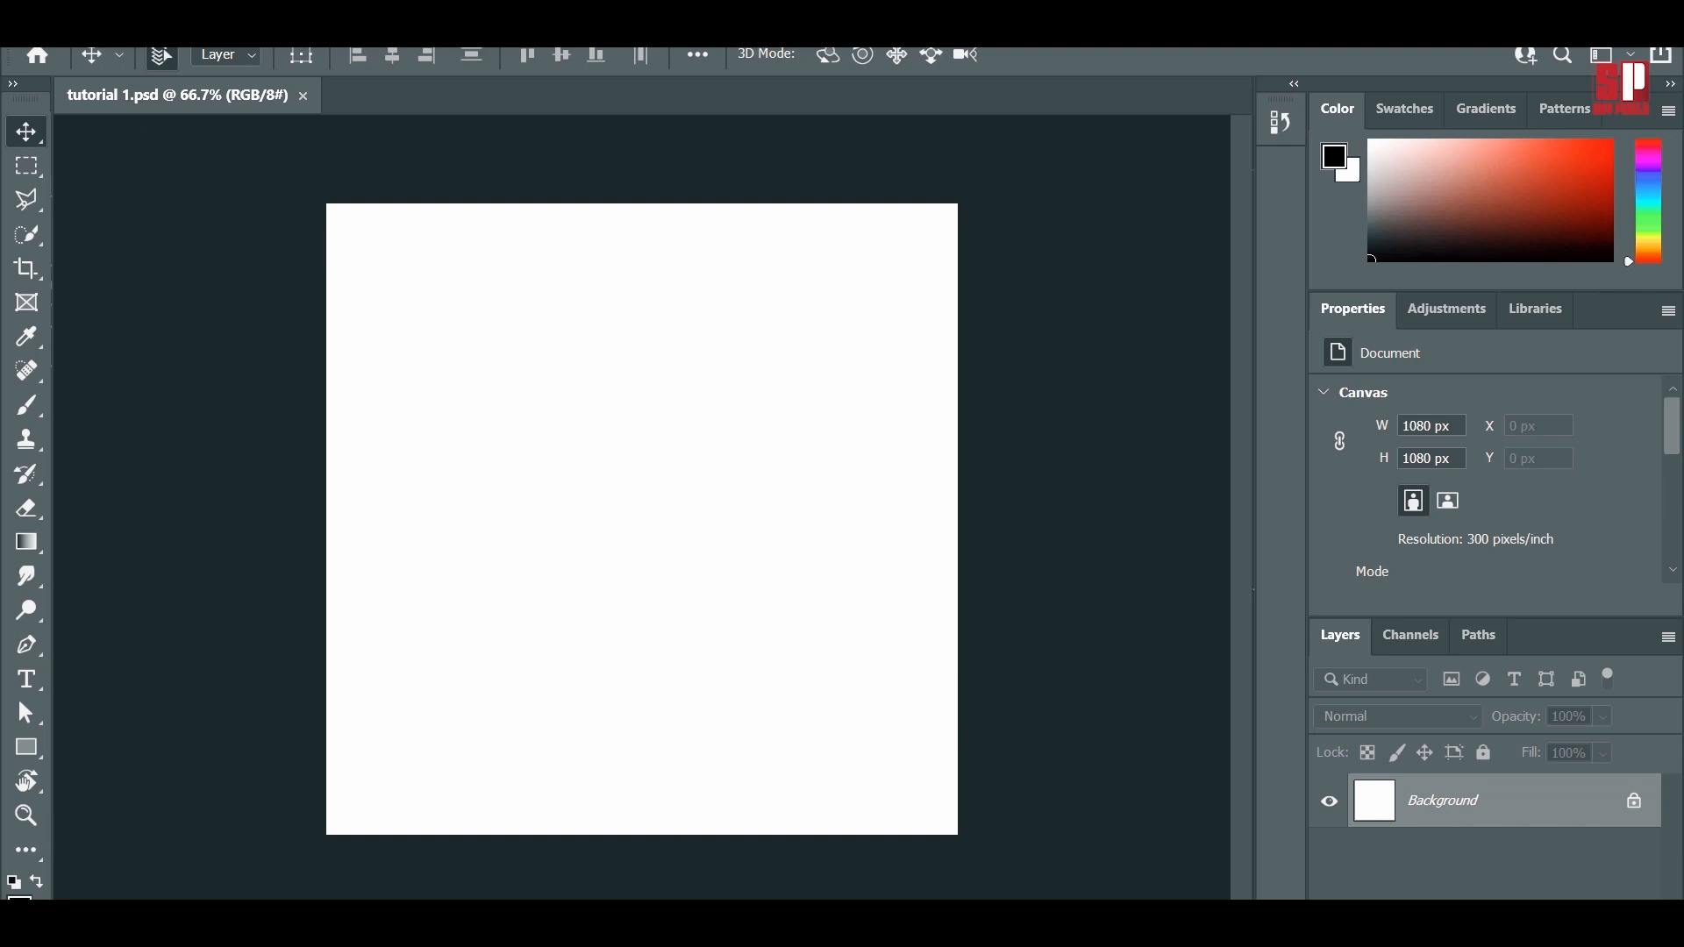
# Step: Place the laughing emoji image 619365583d6a2fced0baf19d067e43c5 from the Sky folder as an embedded object
pyautogui.click(55, 16)
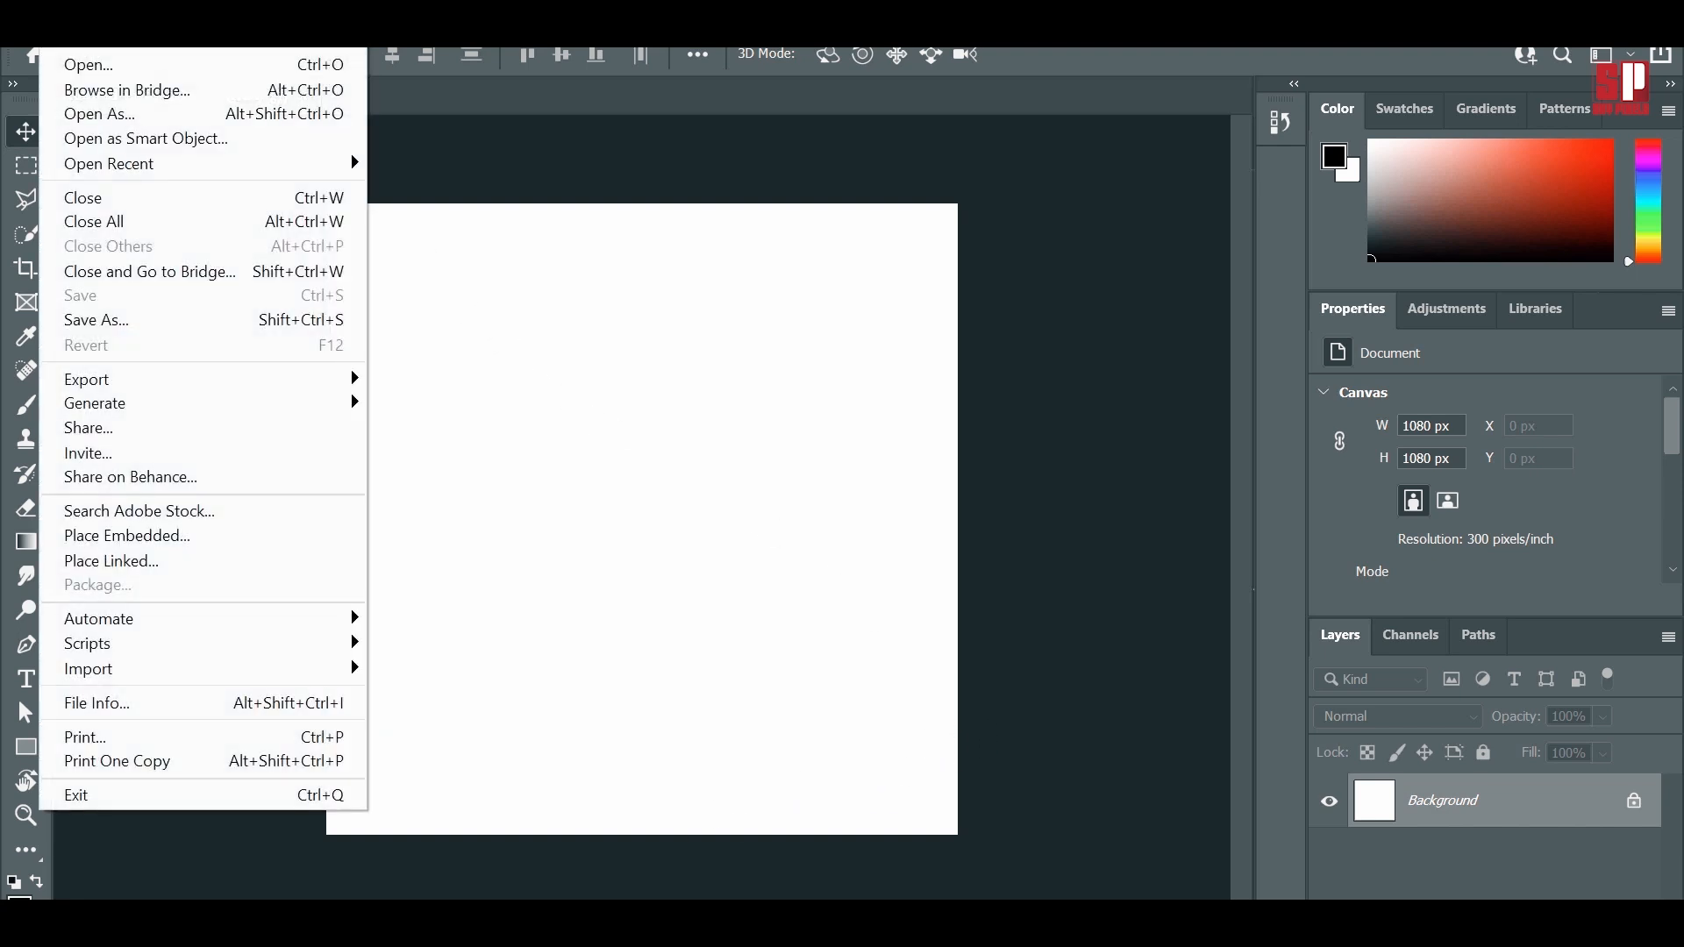
pyautogui.click(160, 537)
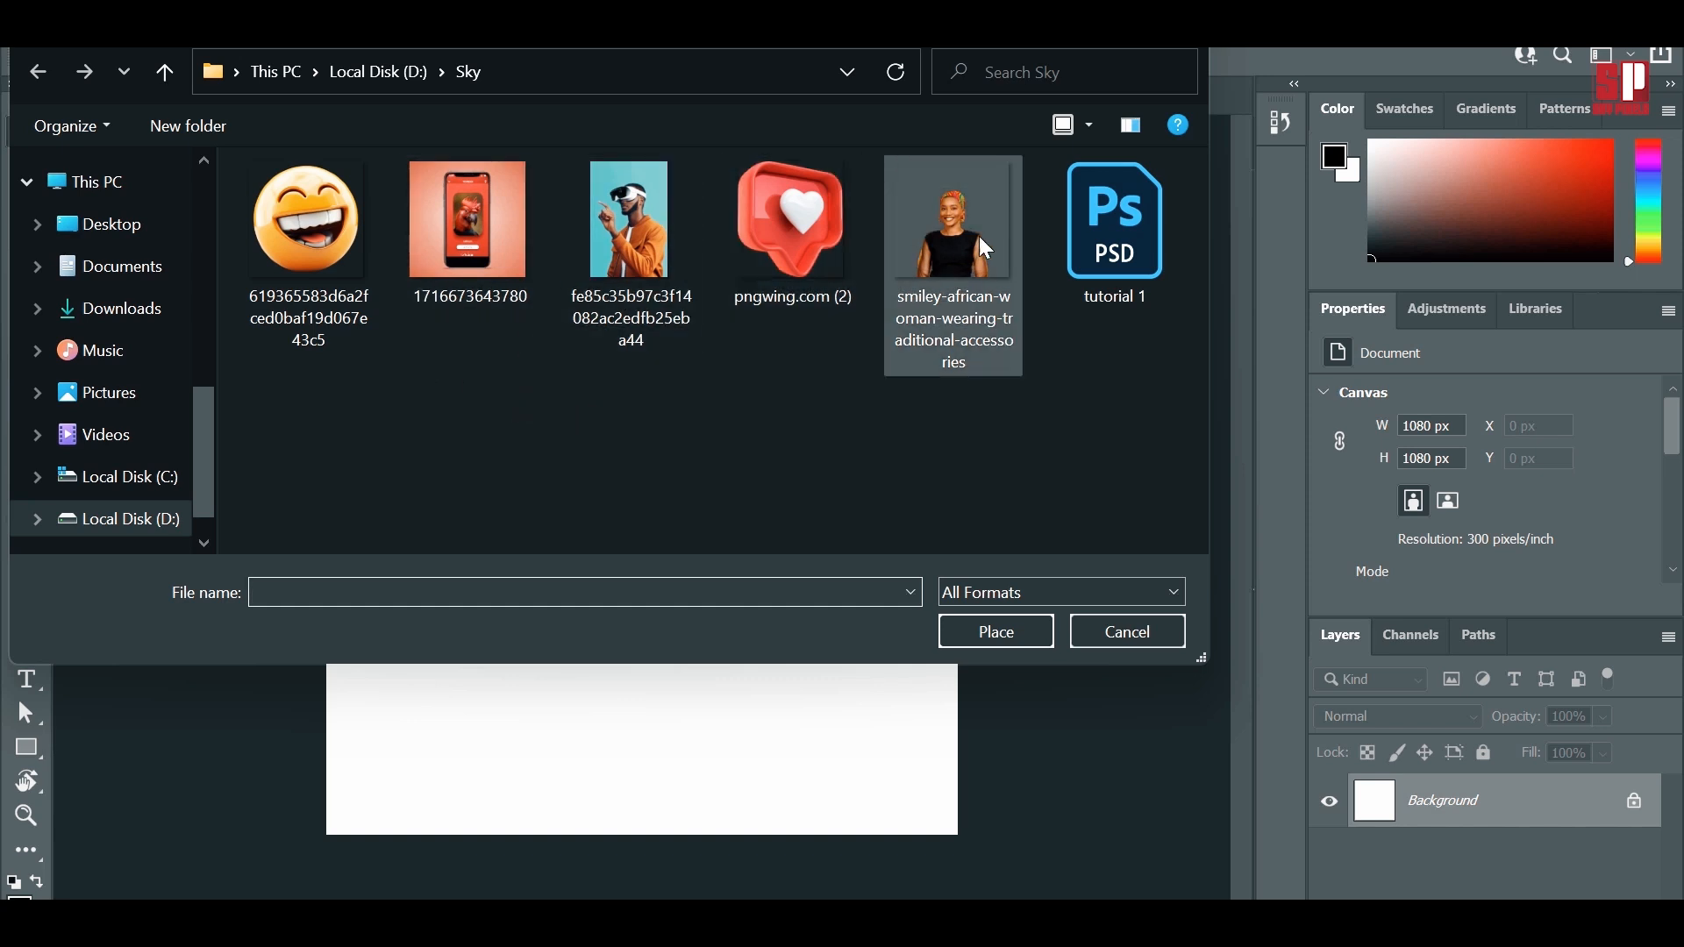
pyautogui.click(321, 222)
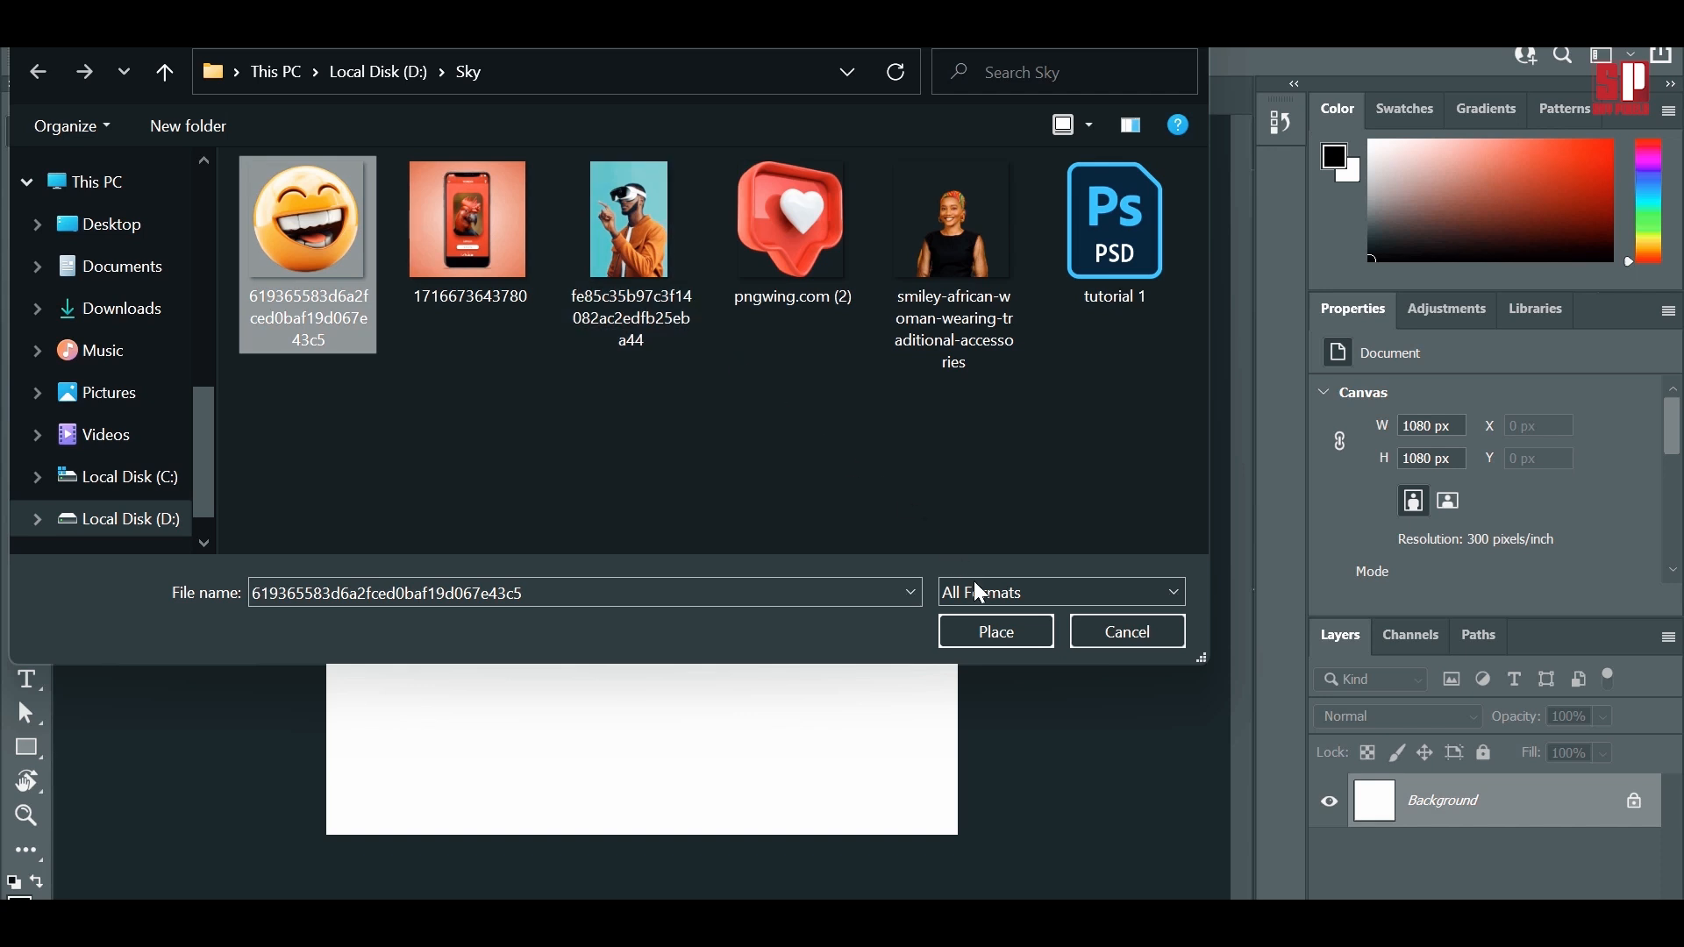
pyautogui.click(994, 640)
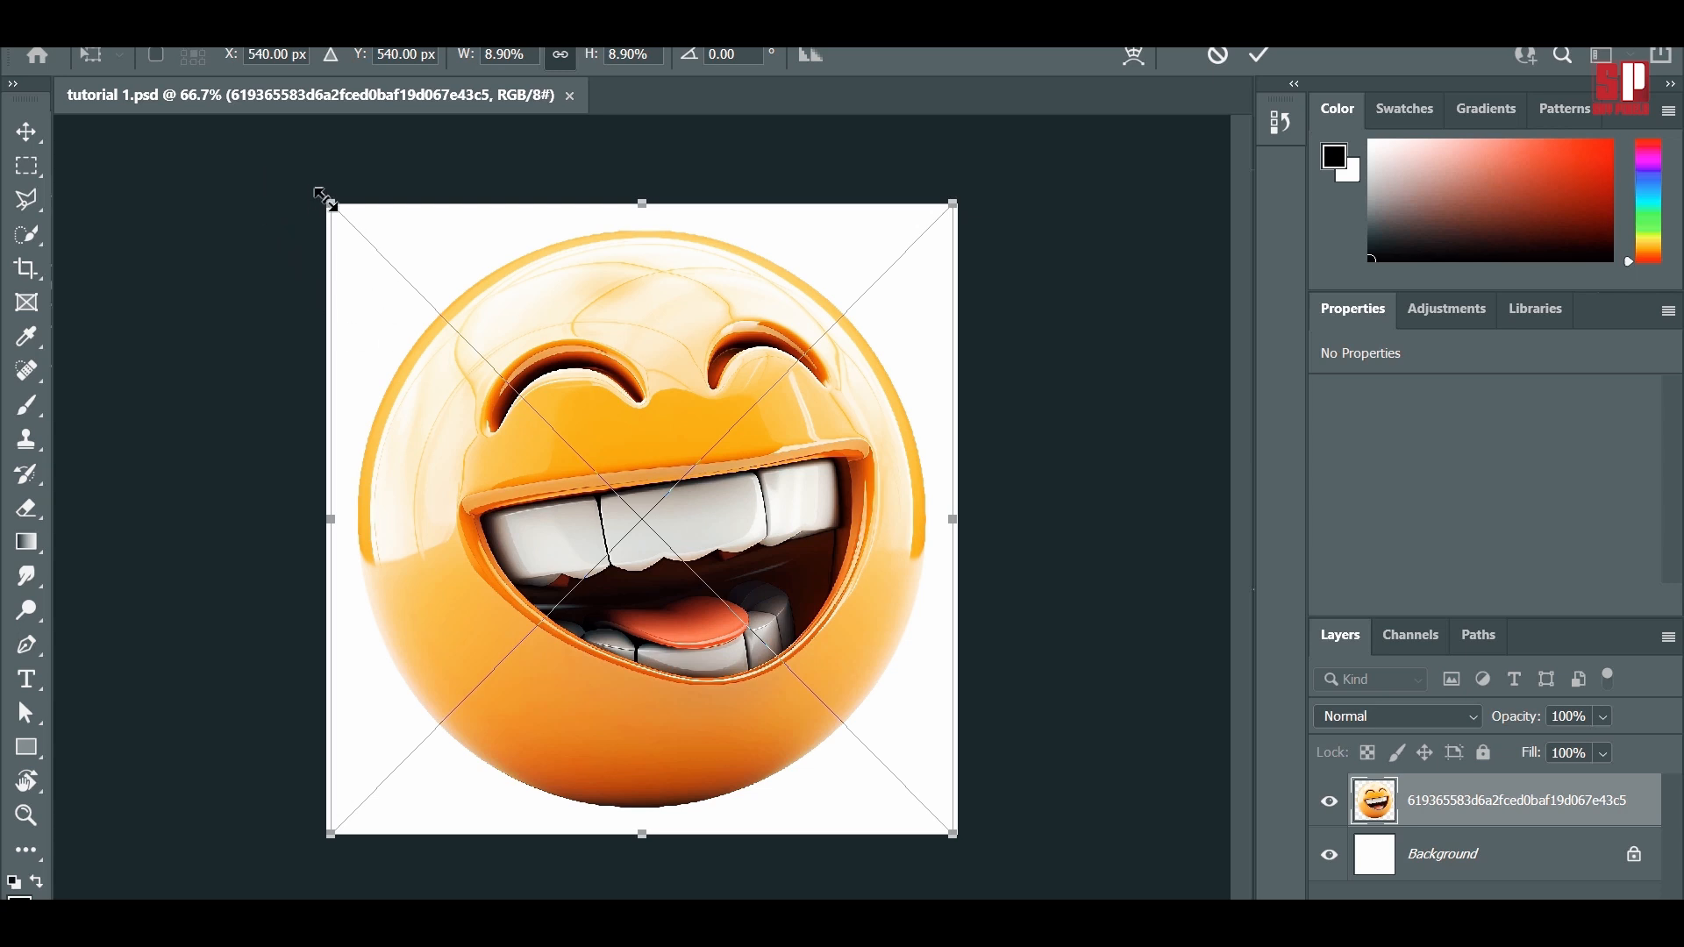
# Step: Scale the placed emoji to about 3.19%, rotate it about -0.64°, move it near the canvas centre, and commit the transform
pyautogui.moveTo(325, 200); pyautogui.dragTo(739, 592)
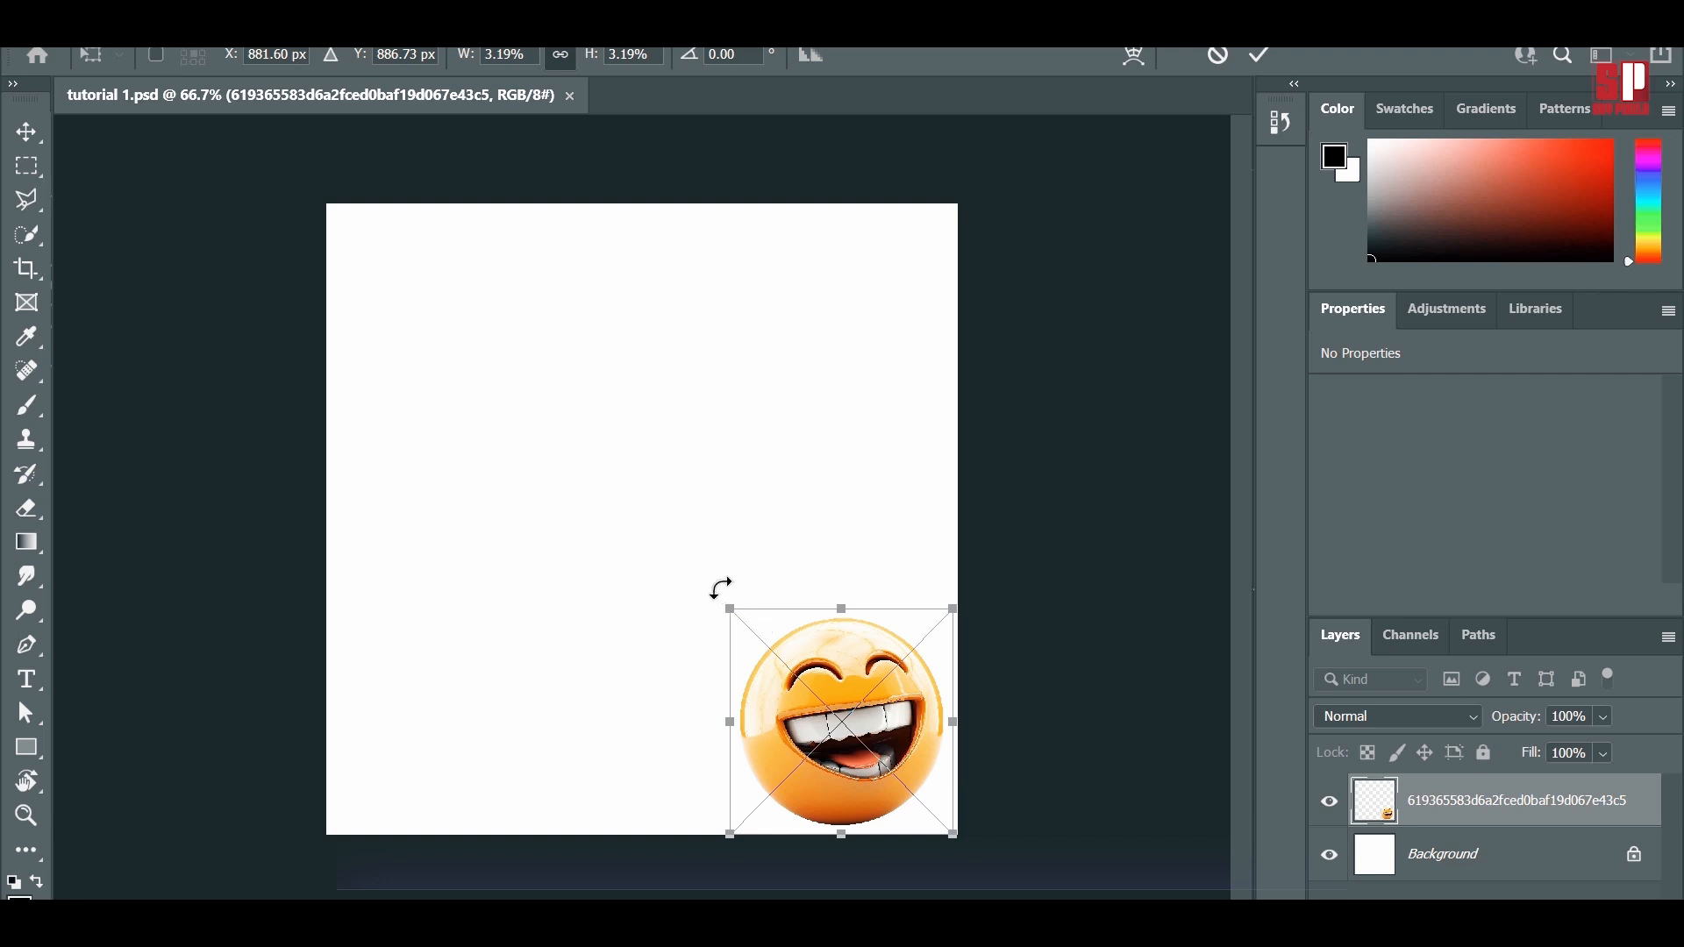
pyautogui.moveTo(702, 601)
pyautogui.mouseDown()
pyautogui.moveTo(695, 635)
pyautogui.moveTo(712, 586)
pyautogui.mouseUp()
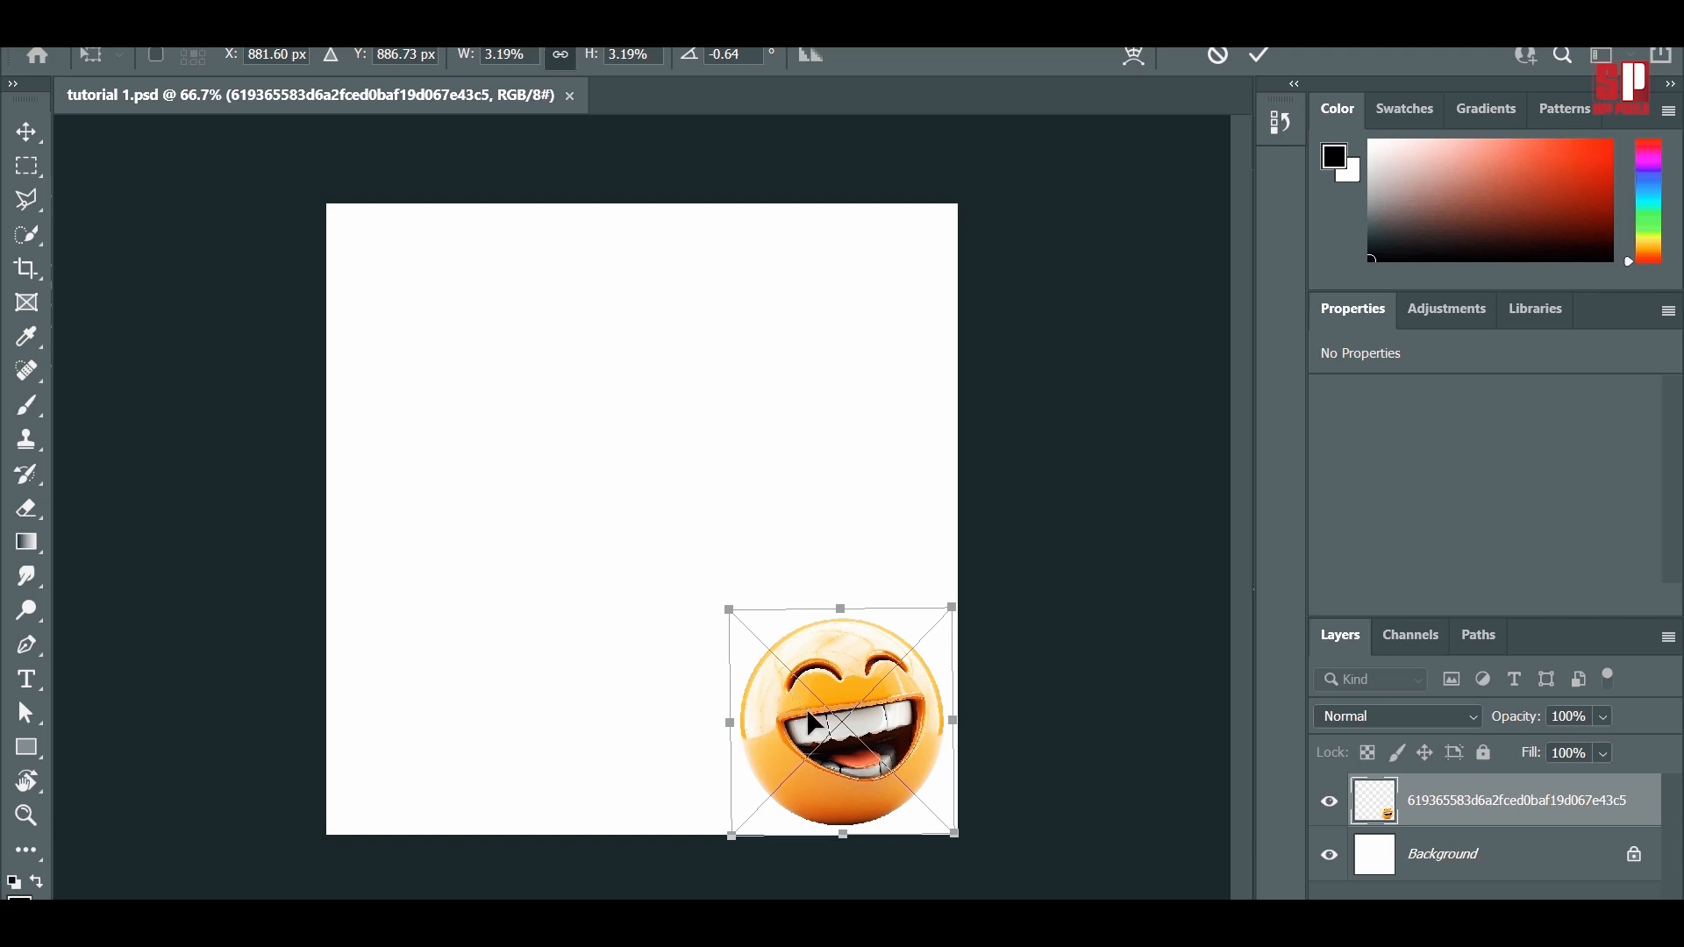
pyautogui.moveTo(833, 729); pyautogui.dragTo(639, 519)
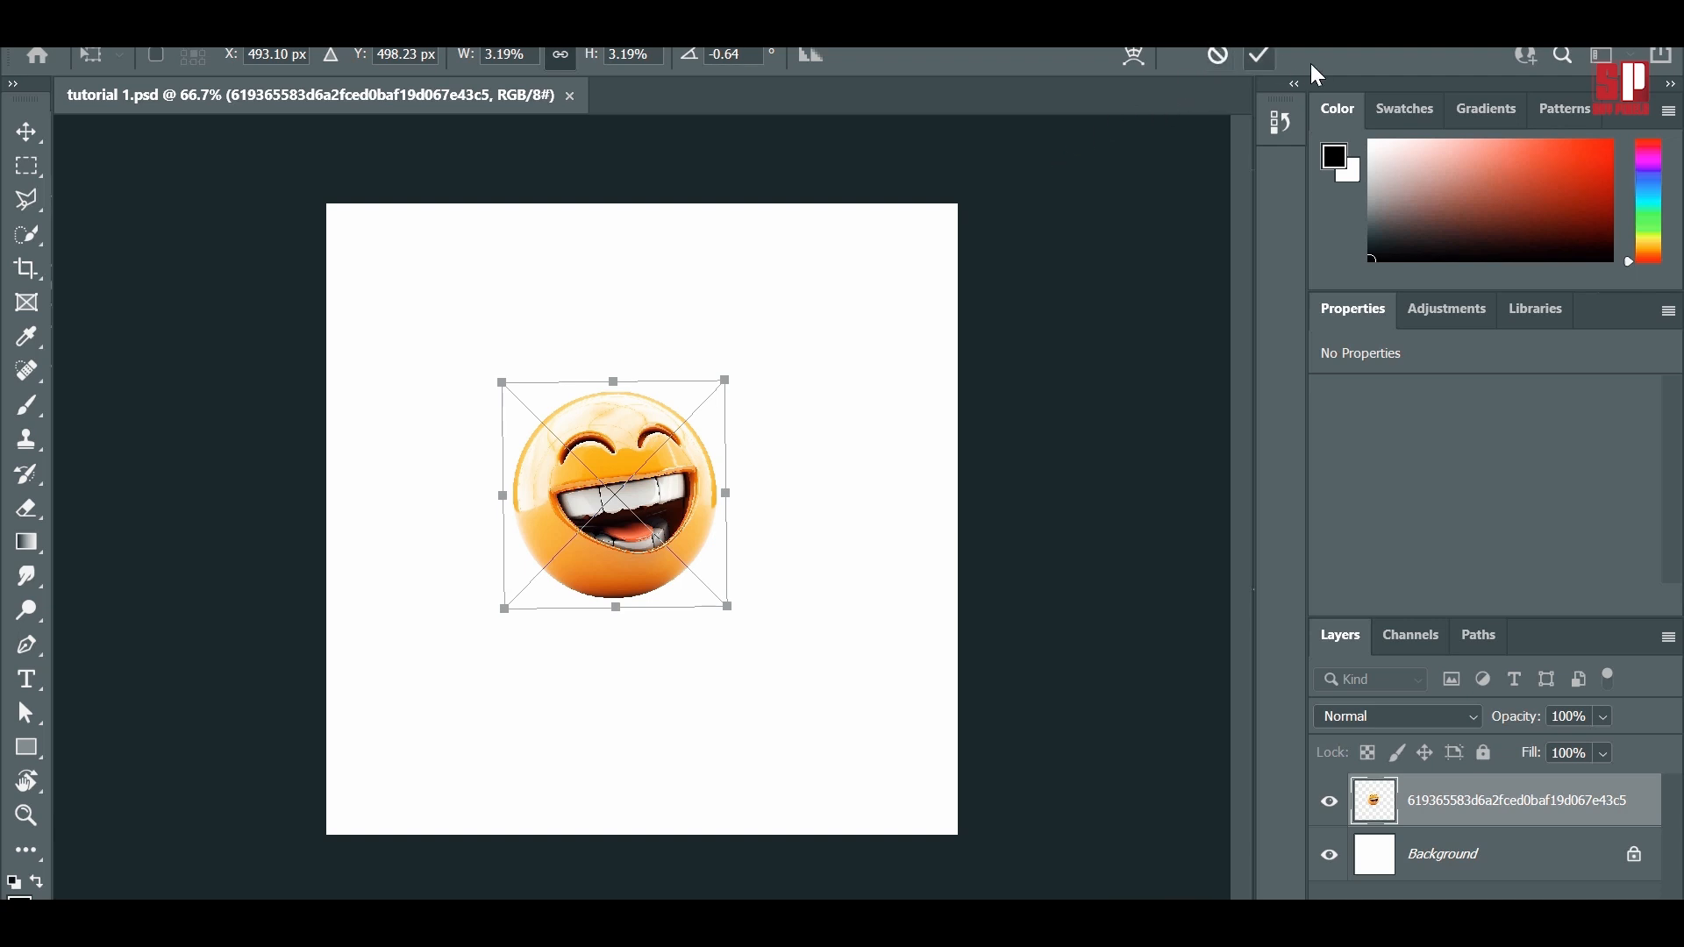
pyautogui.click(1260, 59)
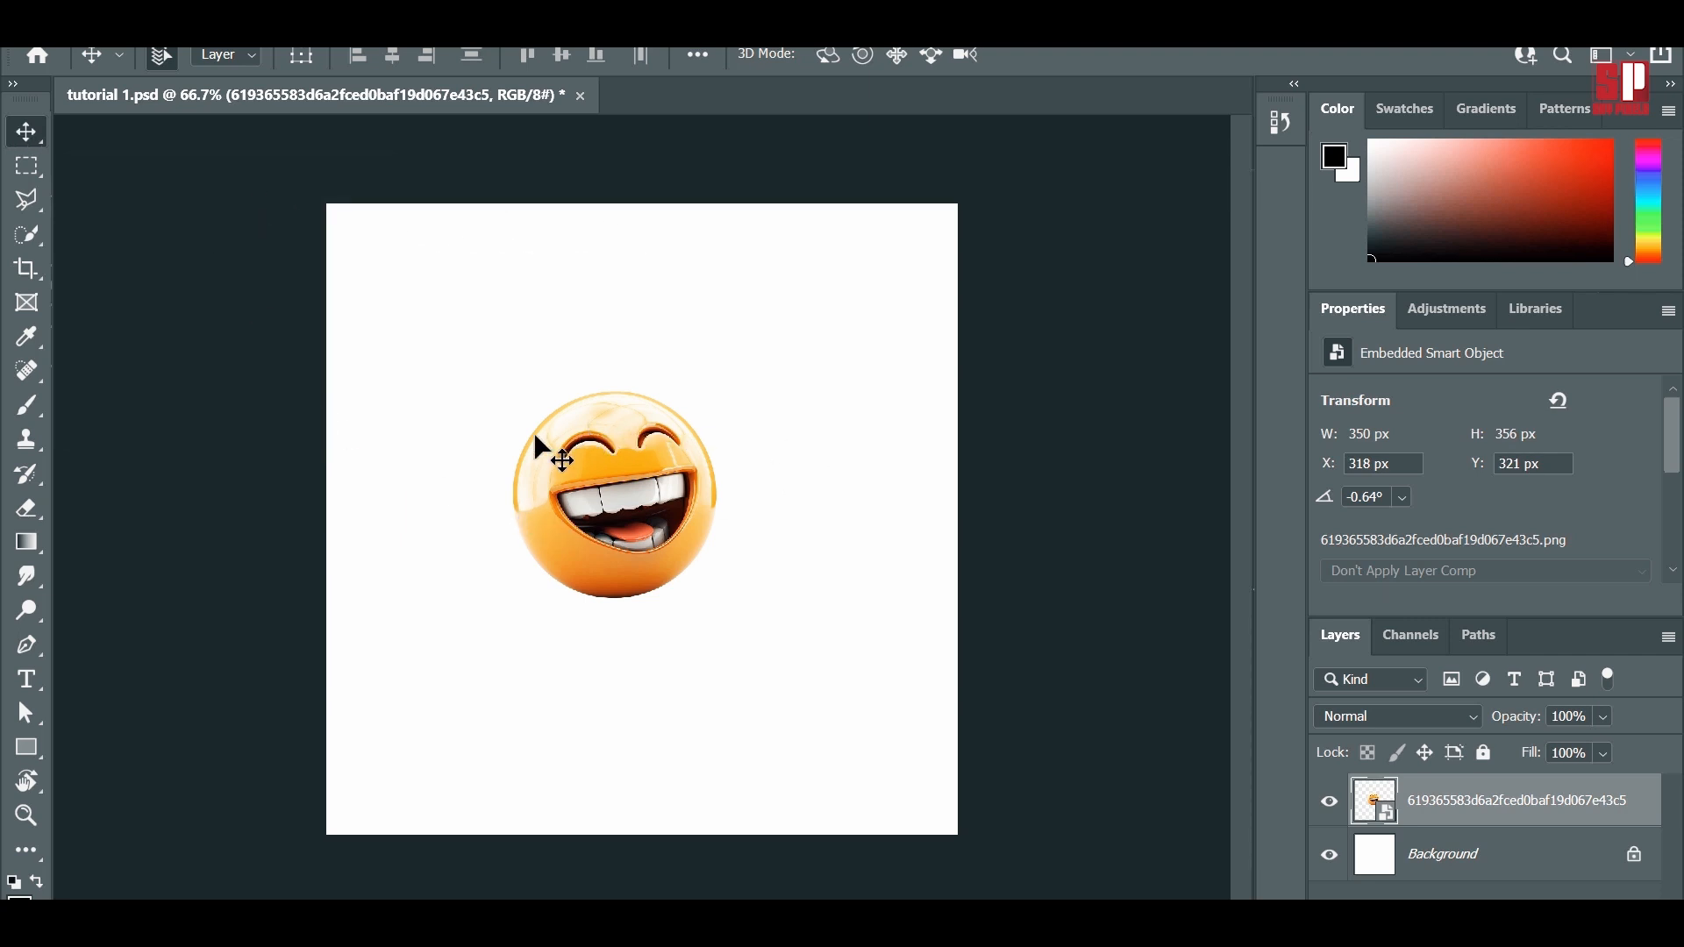
# Step: Move the emoji around the canvas with the Move tool, leaving it left of centre at about X 232 px, Y 278 px
pyautogui.moveTo(523, 451); pyautogui.dragTo(394, 391)
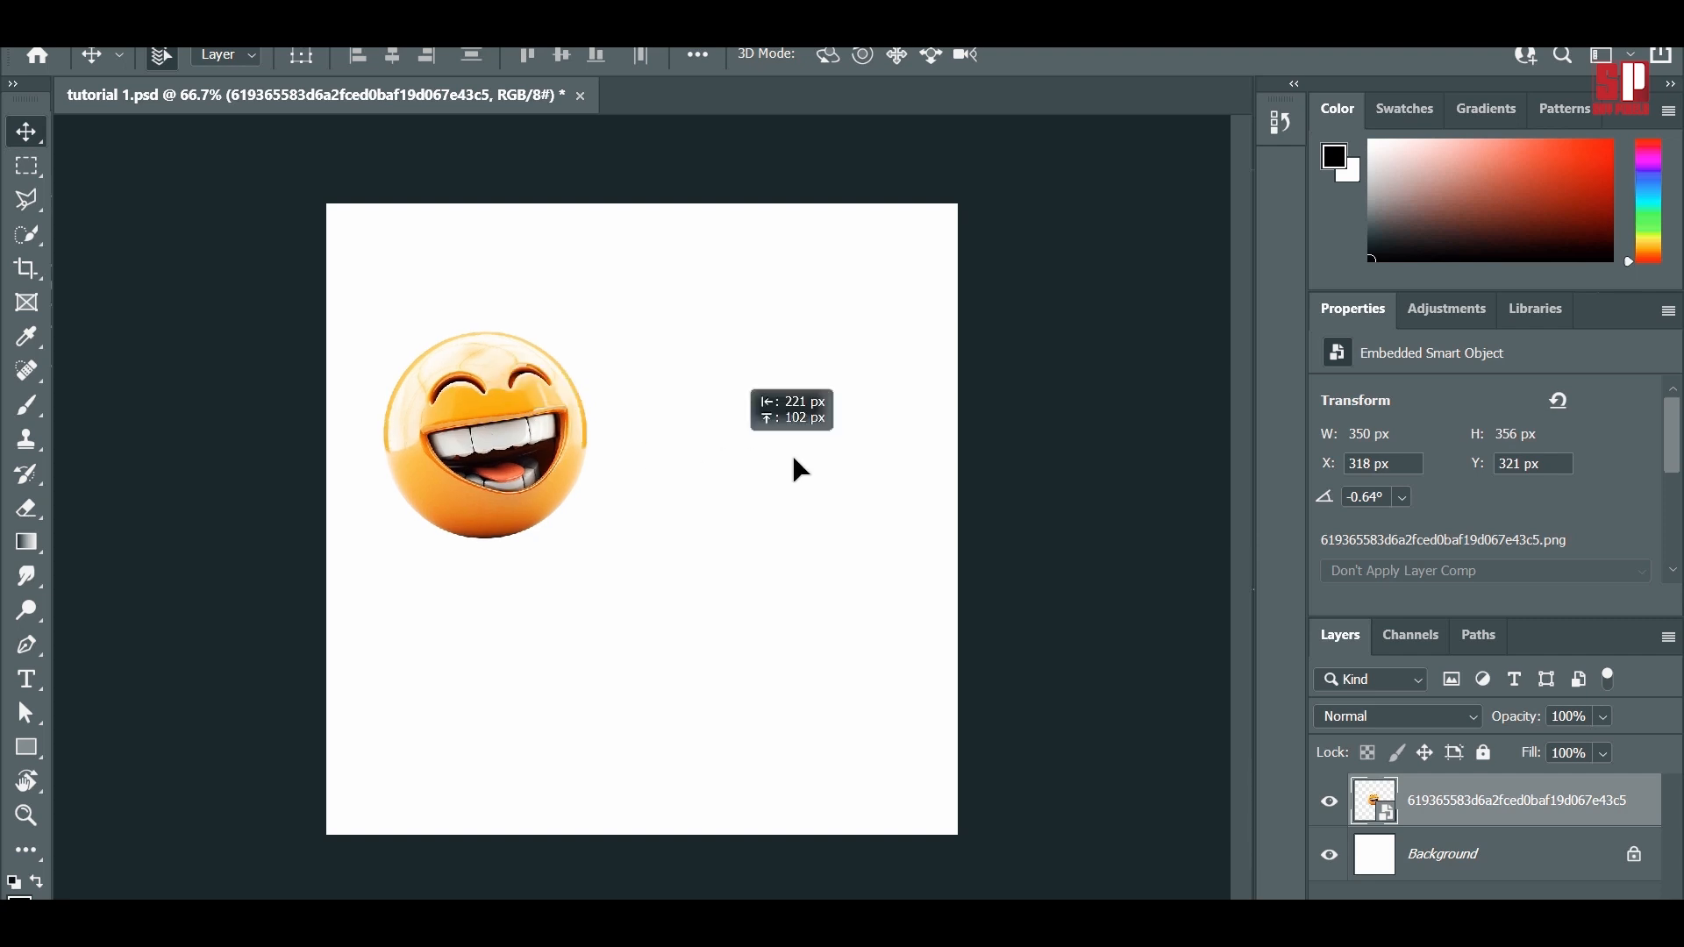
pyautogui.moveTo(792, 454); pyautogui.dragTo(497, 313)
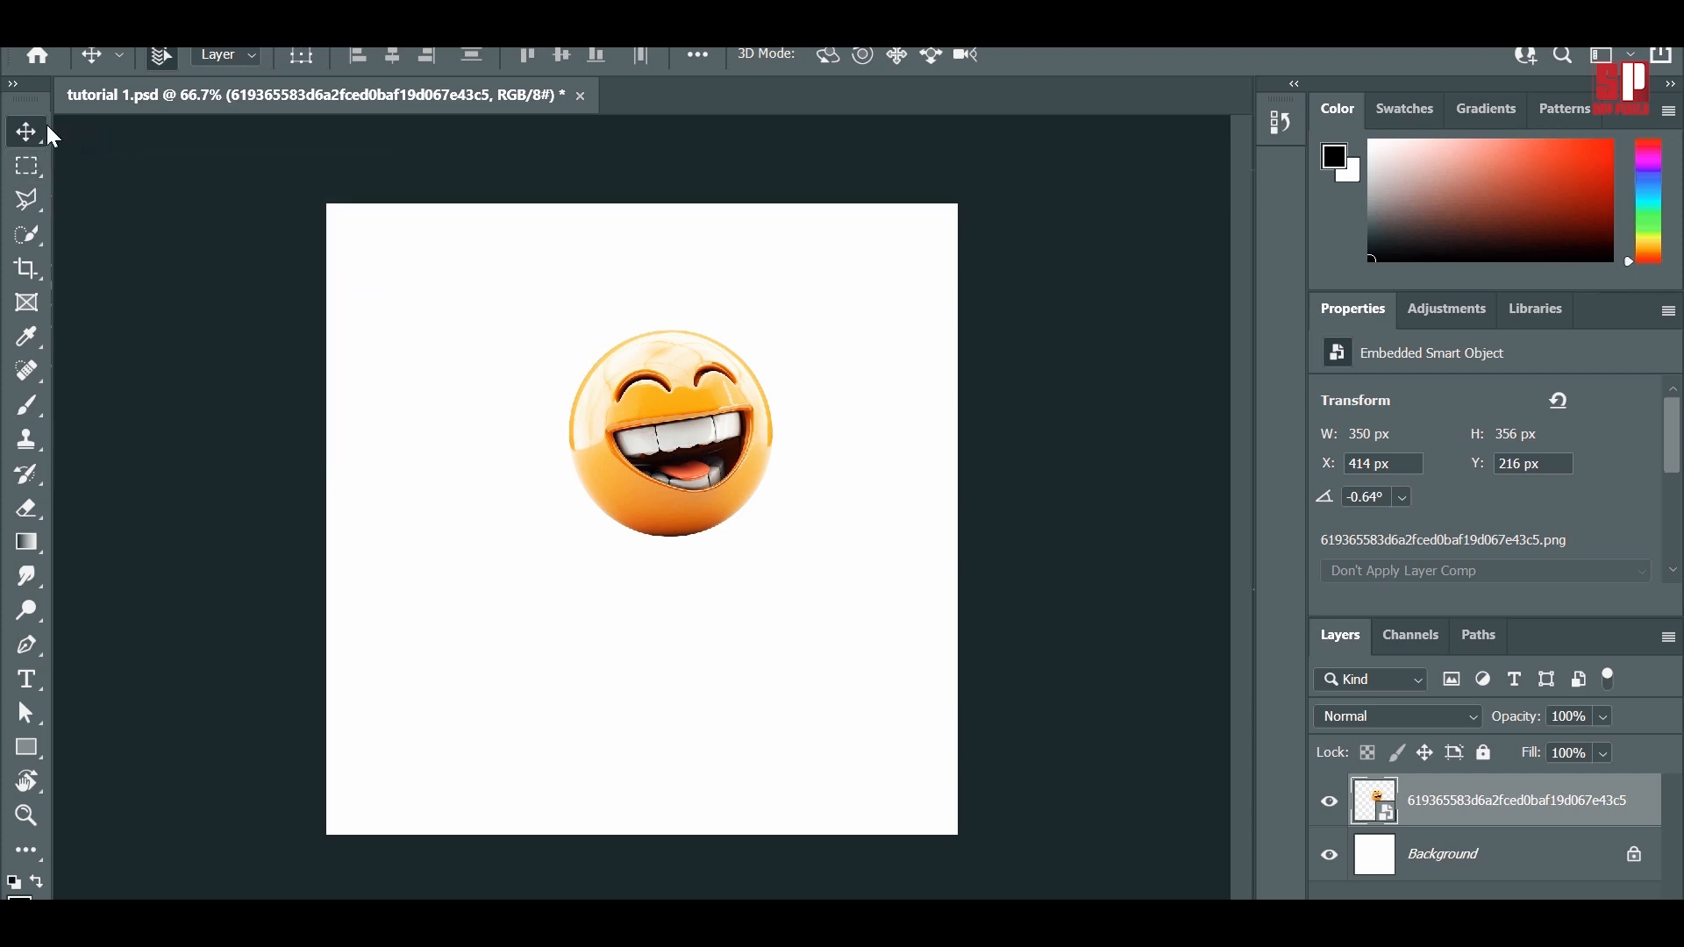
pyautogui.moveTo(631, 395)
pyautogui.mouseDown()
pyautogui.moveTo(541, 405)
pyautogui.moveTo(602, 413)
pyautogui.moveTo(619, 400)
pyautogui.moveTo(546, 396)
pyautogui.moveTo(688, 357)
pyautogui.moveTo(605, 377)
pyautogui.moveTo(611, 538)
pyautogui.moveTo(590, 440)
pyautogui.moveTo(482, 493)
pyautogui.moveTo(574, 561)
pyautogui.moveTo(496, 453)
pyautogui.moveTo(780, 485)
pyautogui.moveTo(661, 401)
pyautogui.moveTo(430, 359)
pyautogui.moveTo(486, 363)
pyautogui.moveTo(526, 473)
pyautogui.moveTo(477, 343)
pyautogui.moveTo(617, 422)
pyautogui.mouseUp()
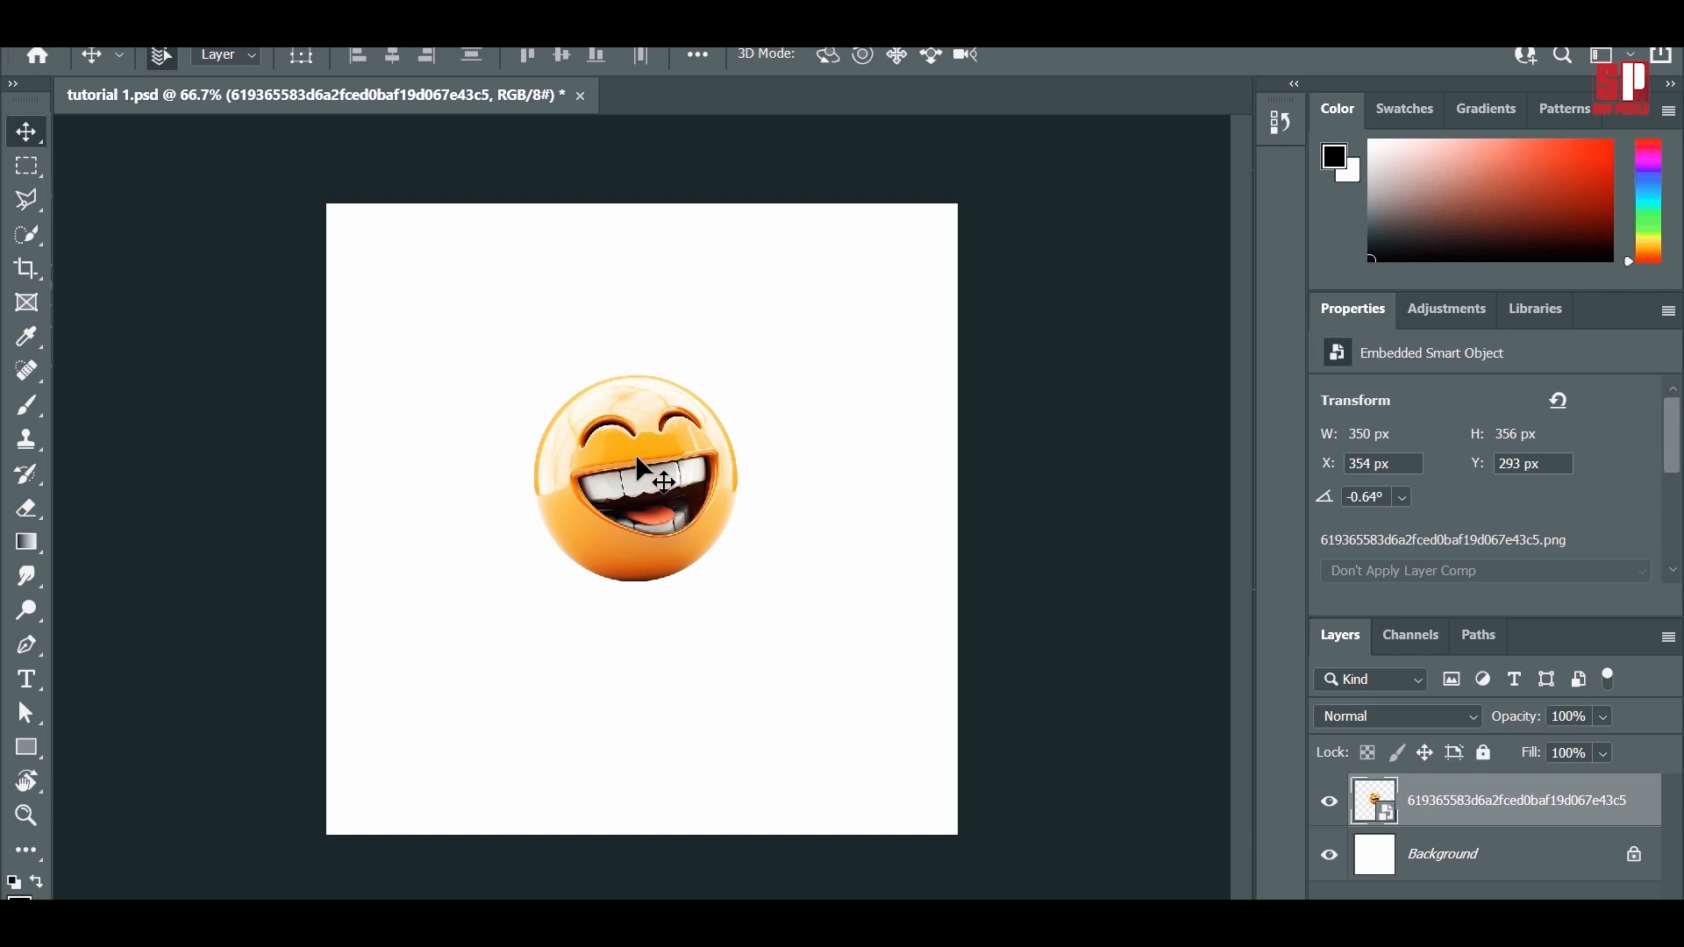
pyautogui.moveTo(637, 460); pyautogui.dragTo(568, 452)
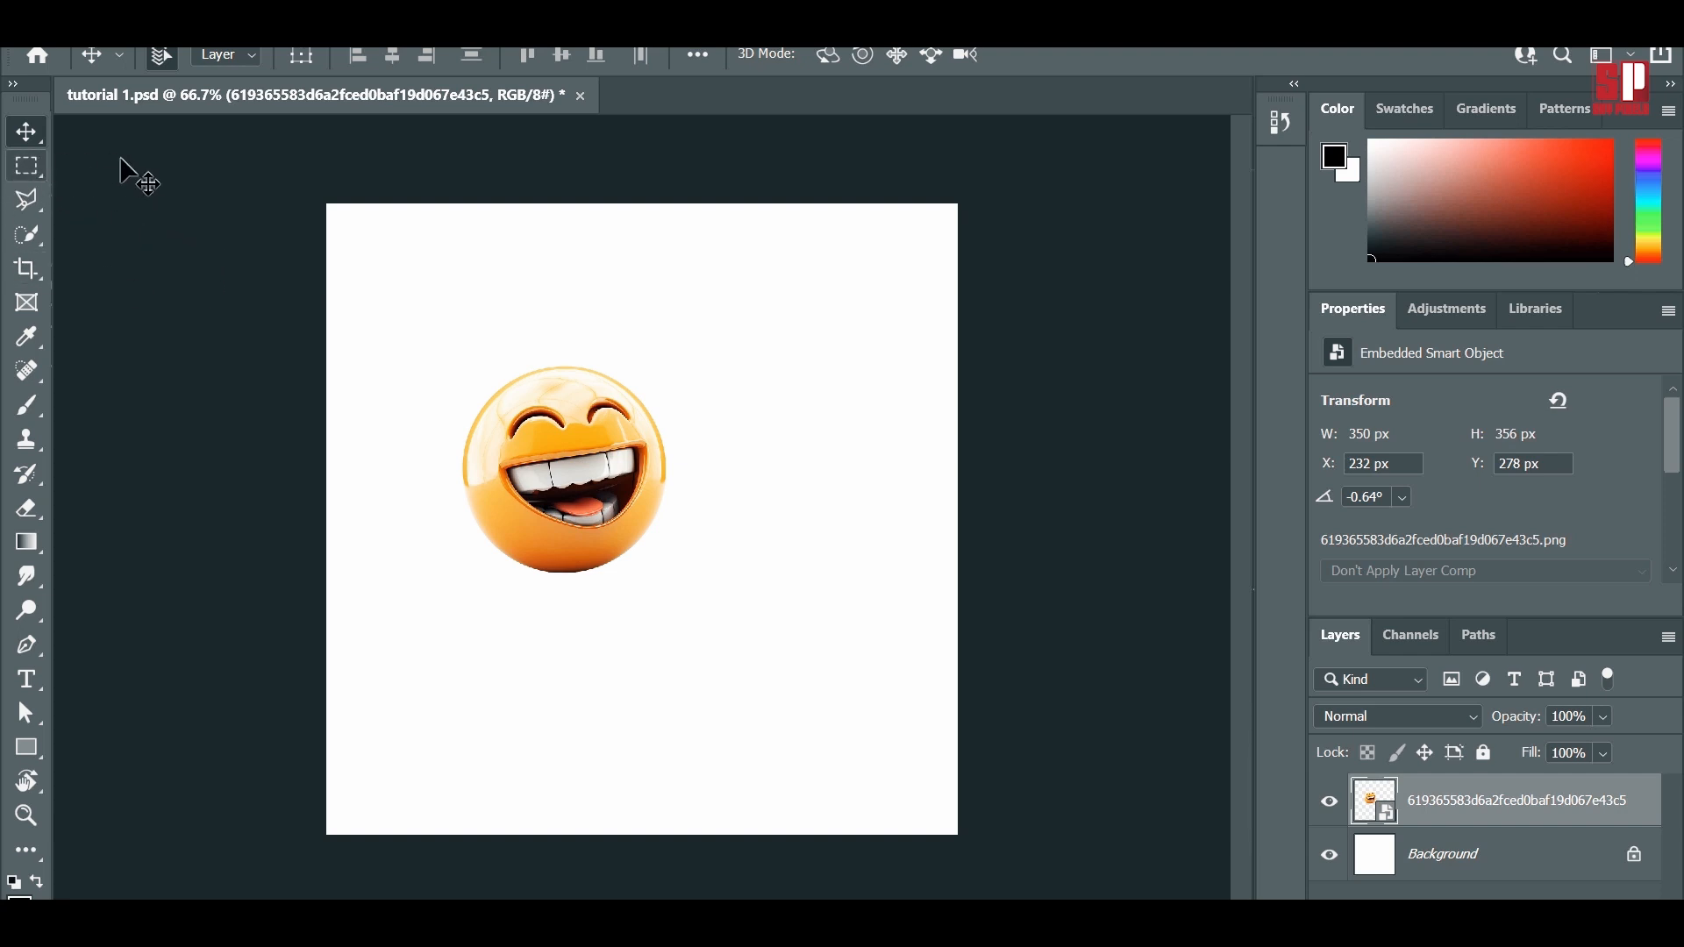
# Step: Draw a rectangular marquee selection on the blank area beside the emoji and deselect it
pyautogui.click(25, 176)
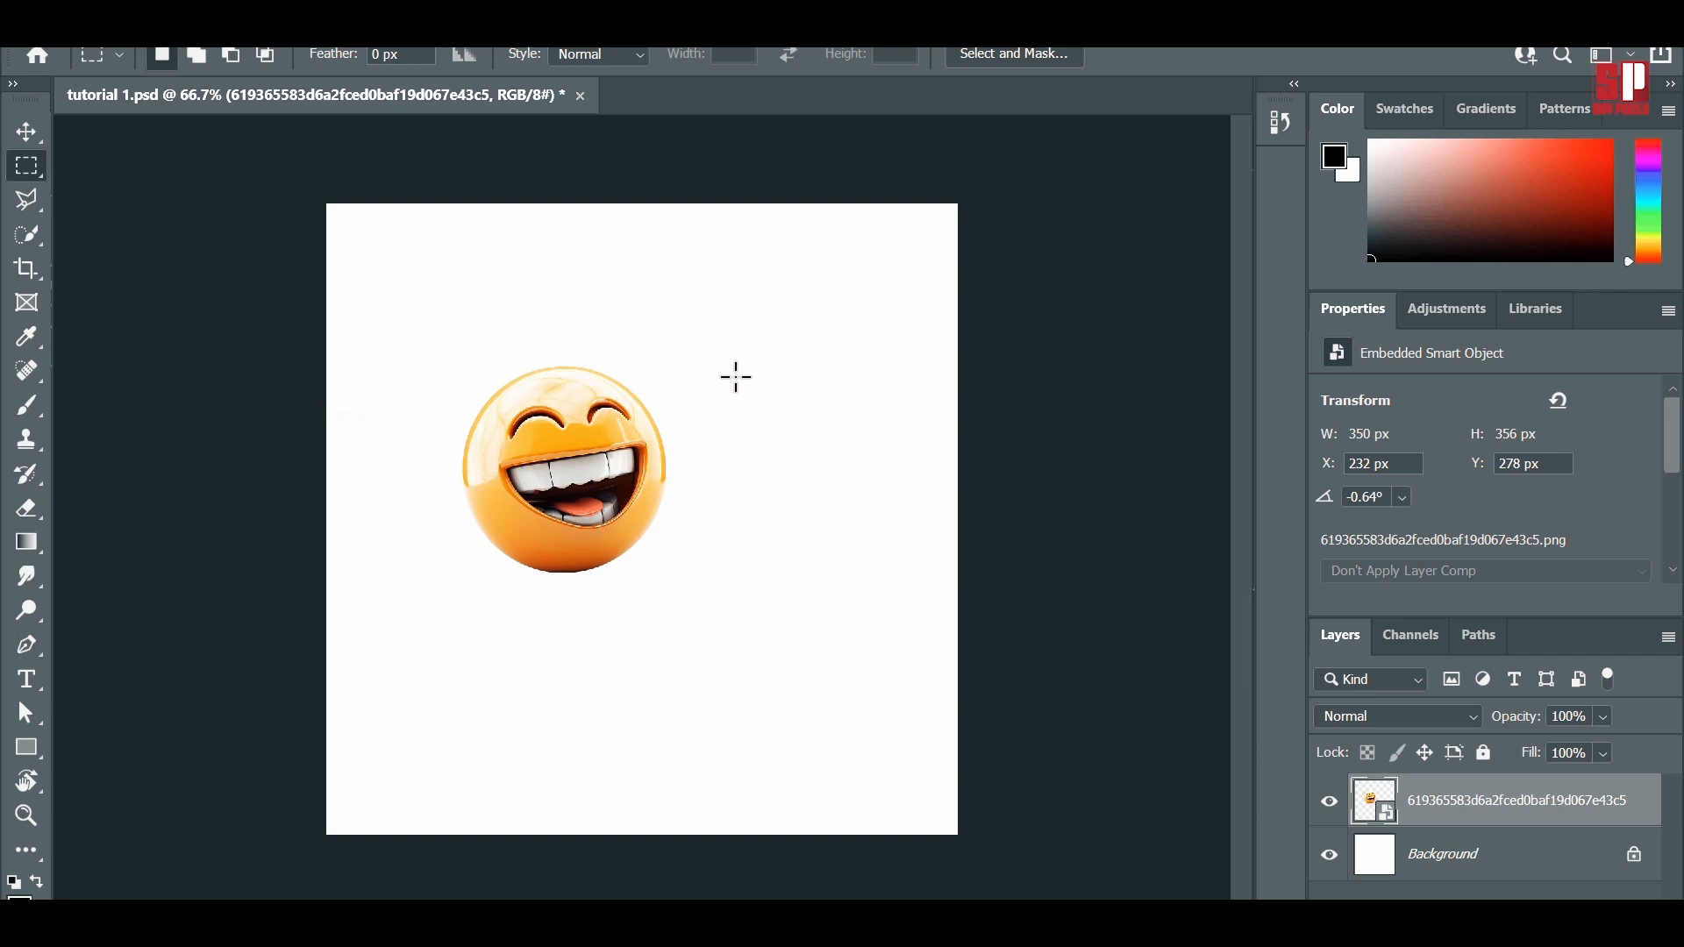
pyautogui.moveTo(757, 280); pyautogui.dragTo(897, 561)
pyautogui.click(897, 561)
# Step: Try out the Elliptical Marquee tool with several selections over the emoji and the blank canvas around it, deselecting each
pyautogui.rightClick(29, 173)
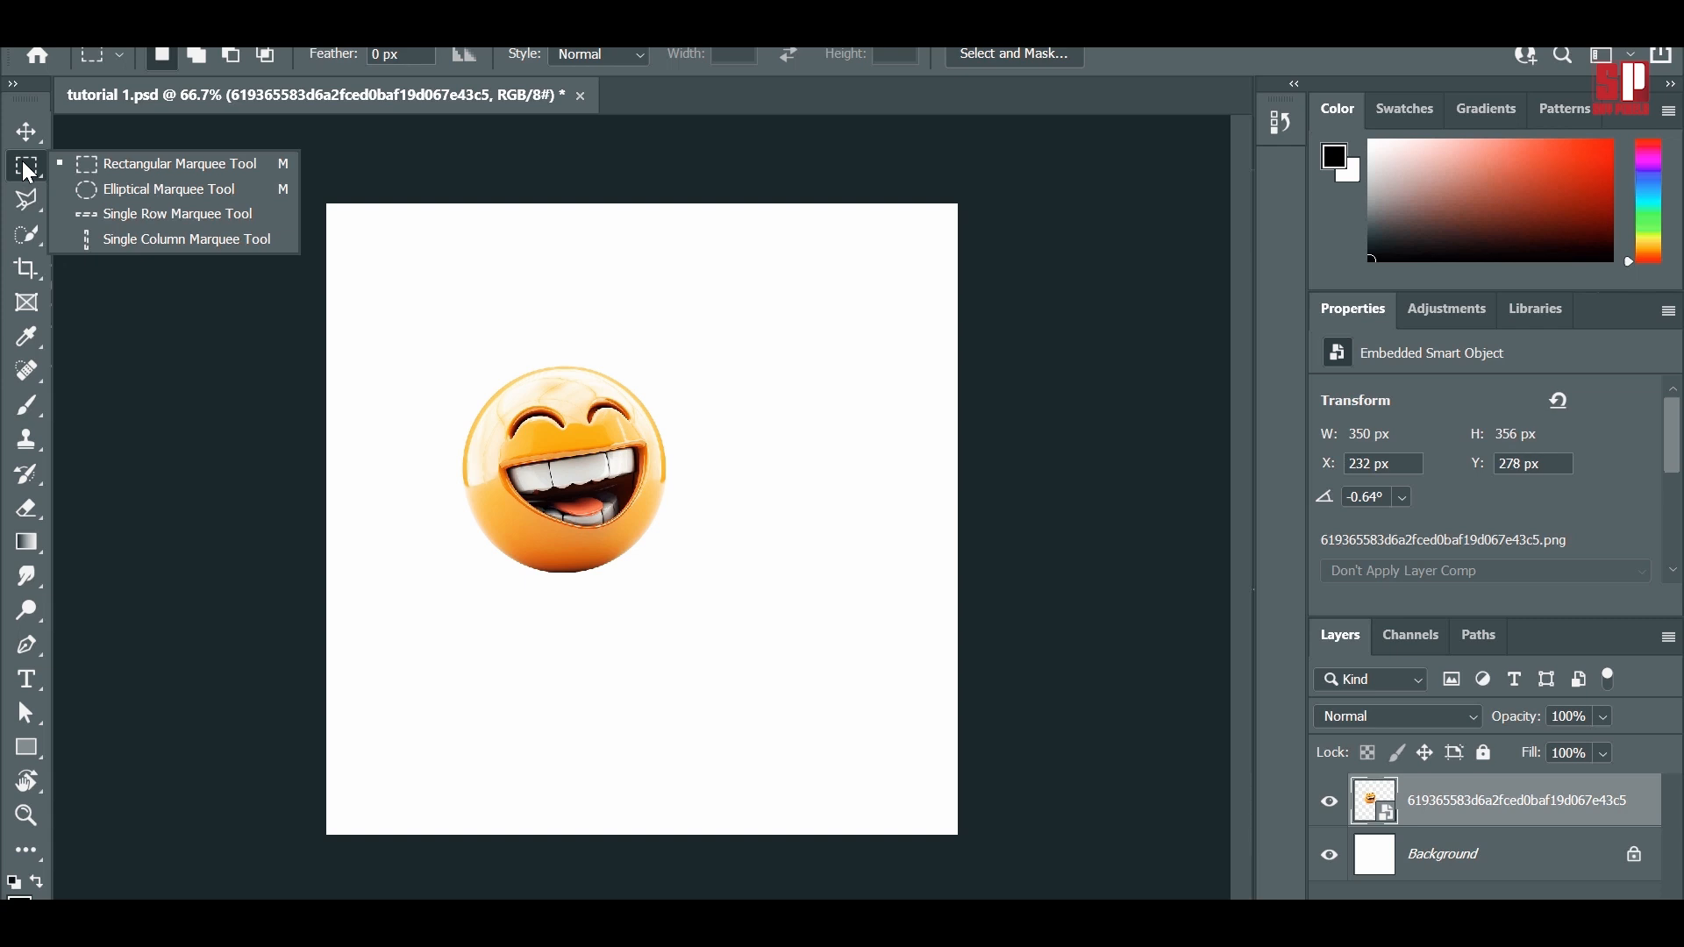
pyautogui.click(151, 188)
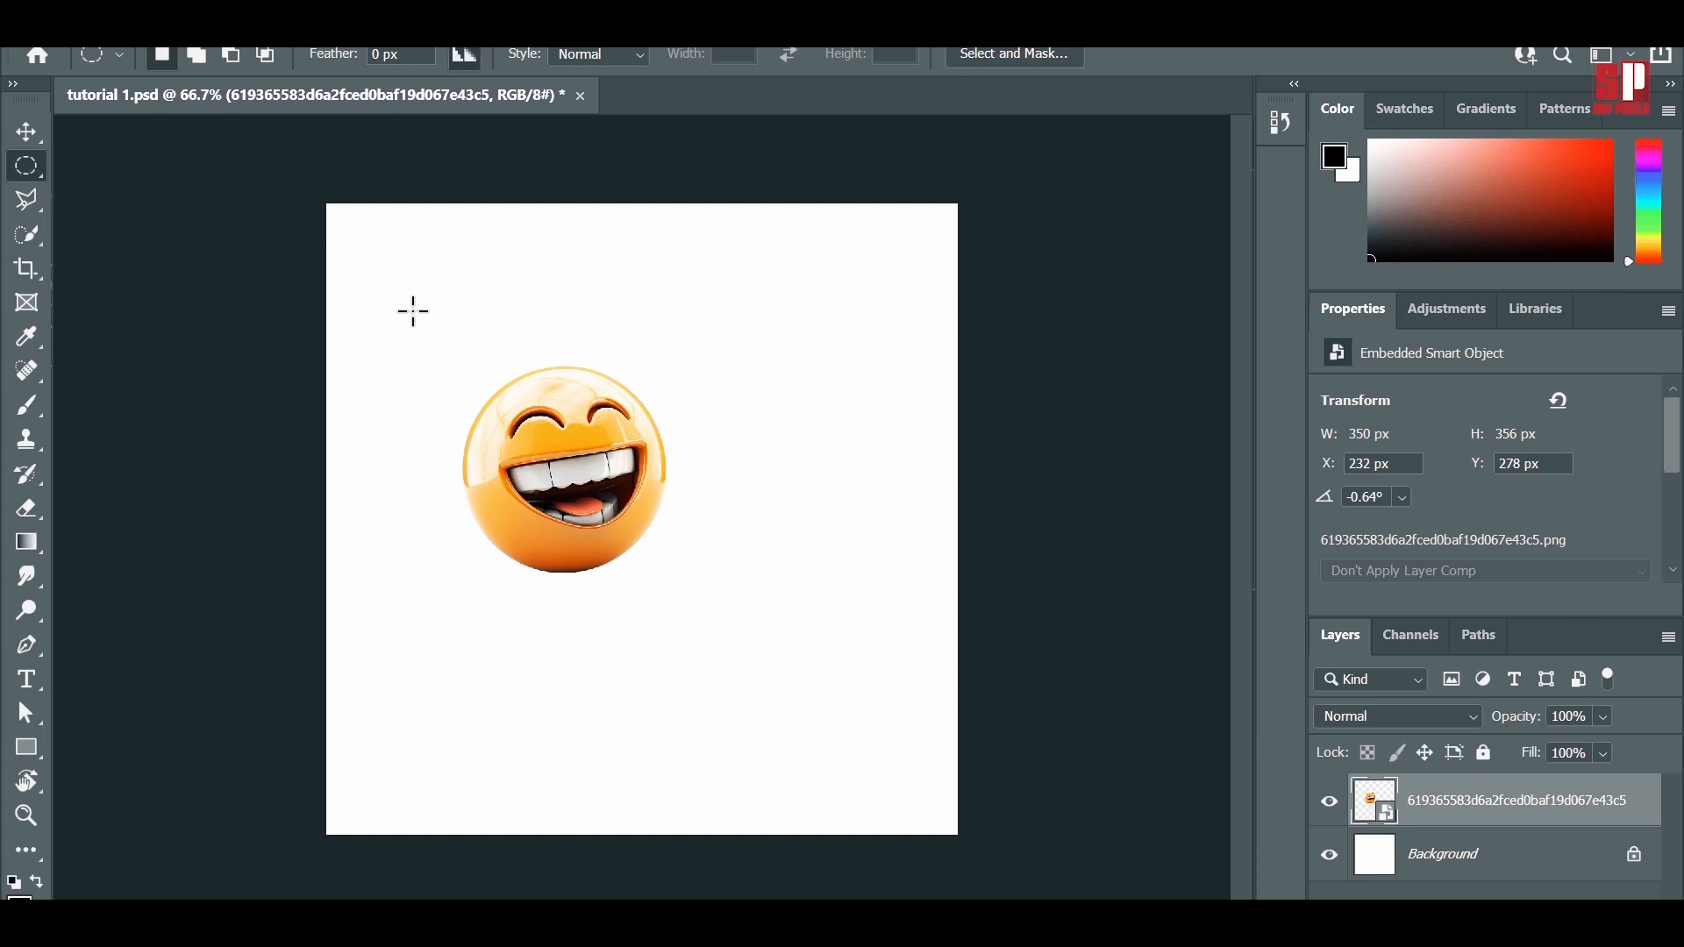
pyautogui.moveTo(413, 271); pyautogui.dragTo(601, 430)
pyautogui.click(699, 568)
pyautogui.moveTo(689, 560); pyautogui.dragTo(692, 574)
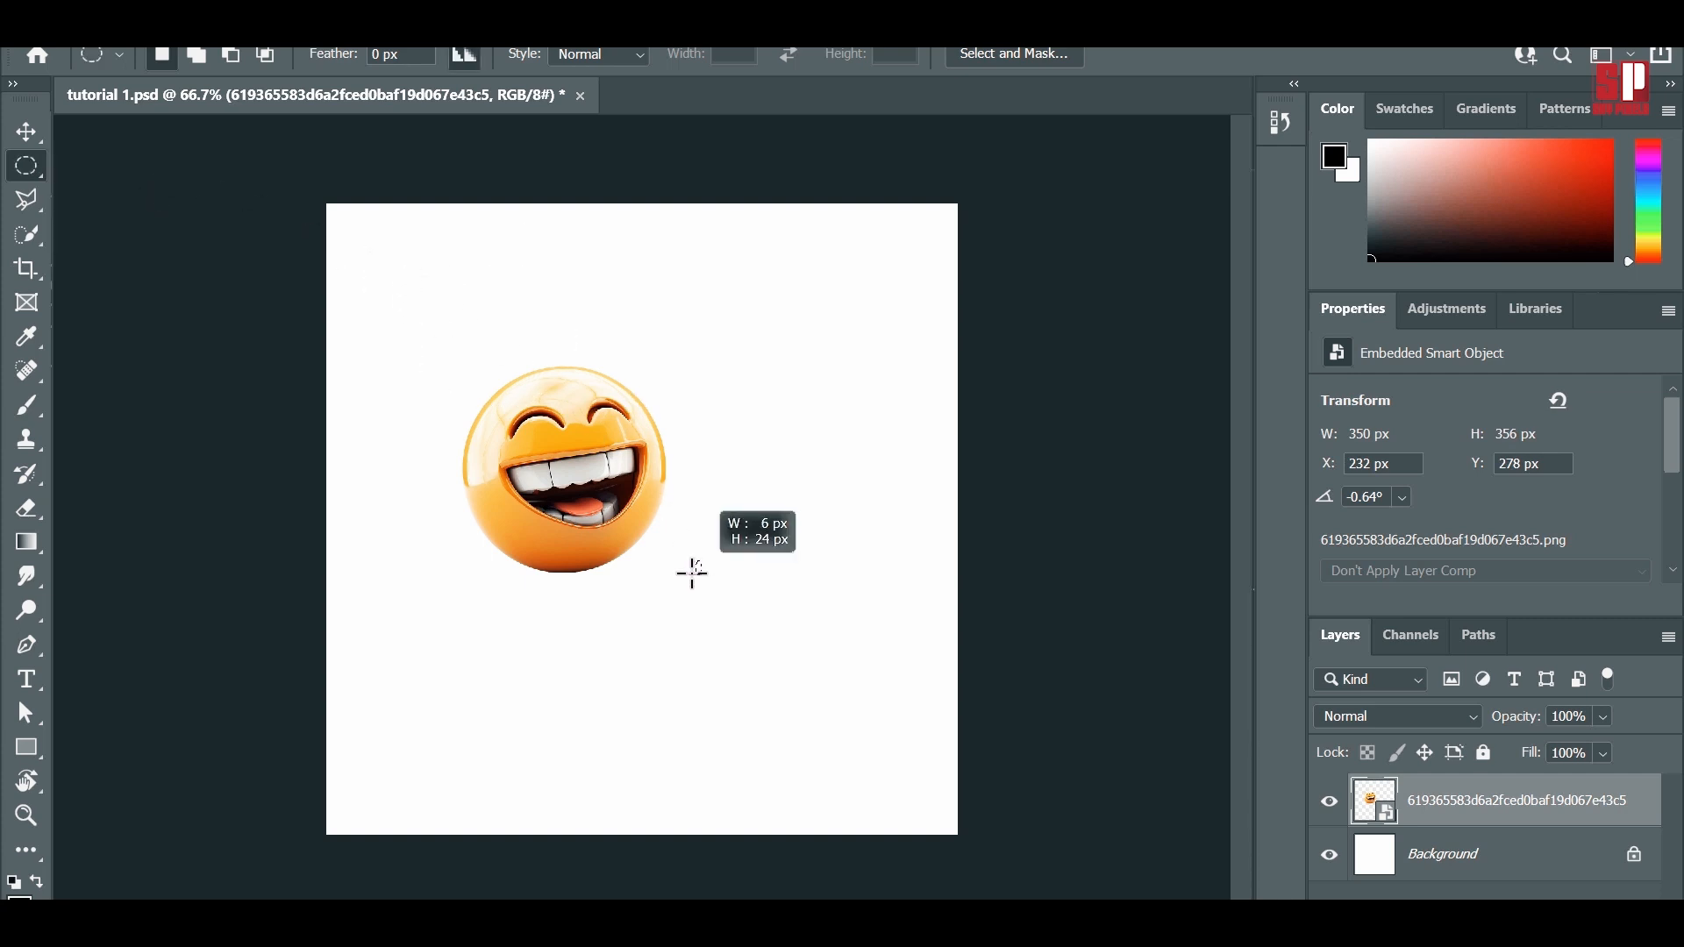
pyautogui.moveTo(725, 387); pyautogui.dragTo(886, 593)
pyautogui.moveTo(801, 315); pyautogui.dragTo(651, 431)
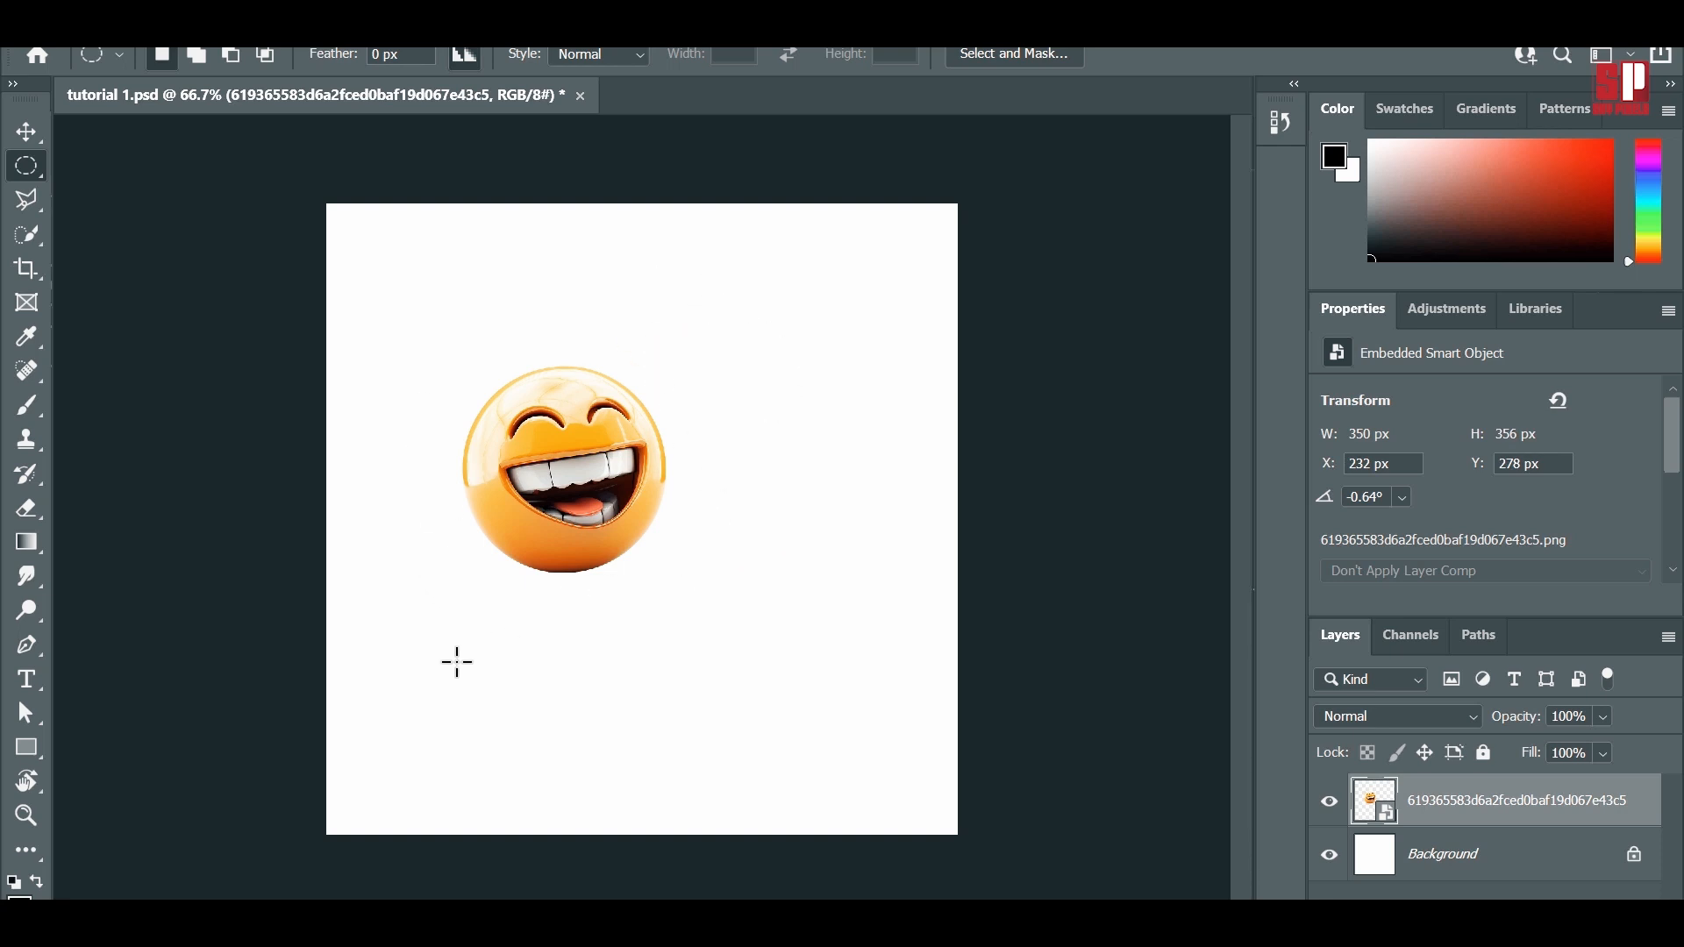
pyautogui.moveTo(462, 625); pyautogui.dragTo(665, 780)
pyautogui.moveTo(531, 713); pyautogui.dragTo(582, 701)
pyautogui.moveTo(700, 656); pyautogui.dragTo(787, 533)
# Step: Select the whole emoji with the Rectangular Marquee tool and shift the selection so it surrounds the emoji with a margin
pyautogui.rightClick(29, 165)
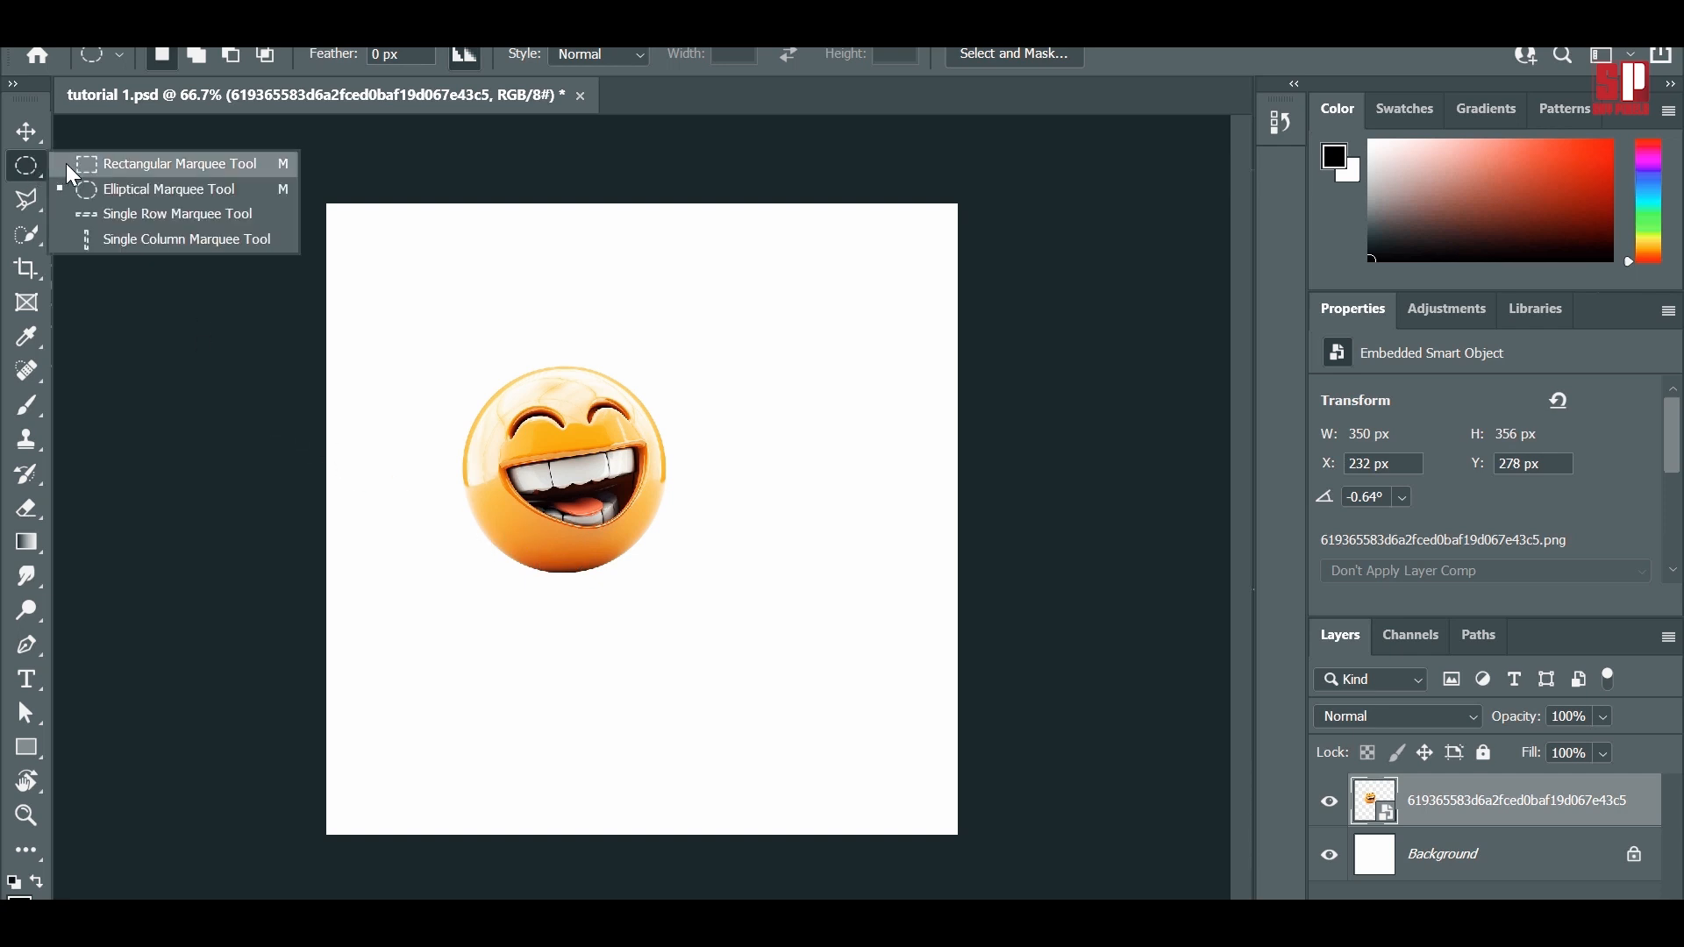
pyautogui.click(123, 164)
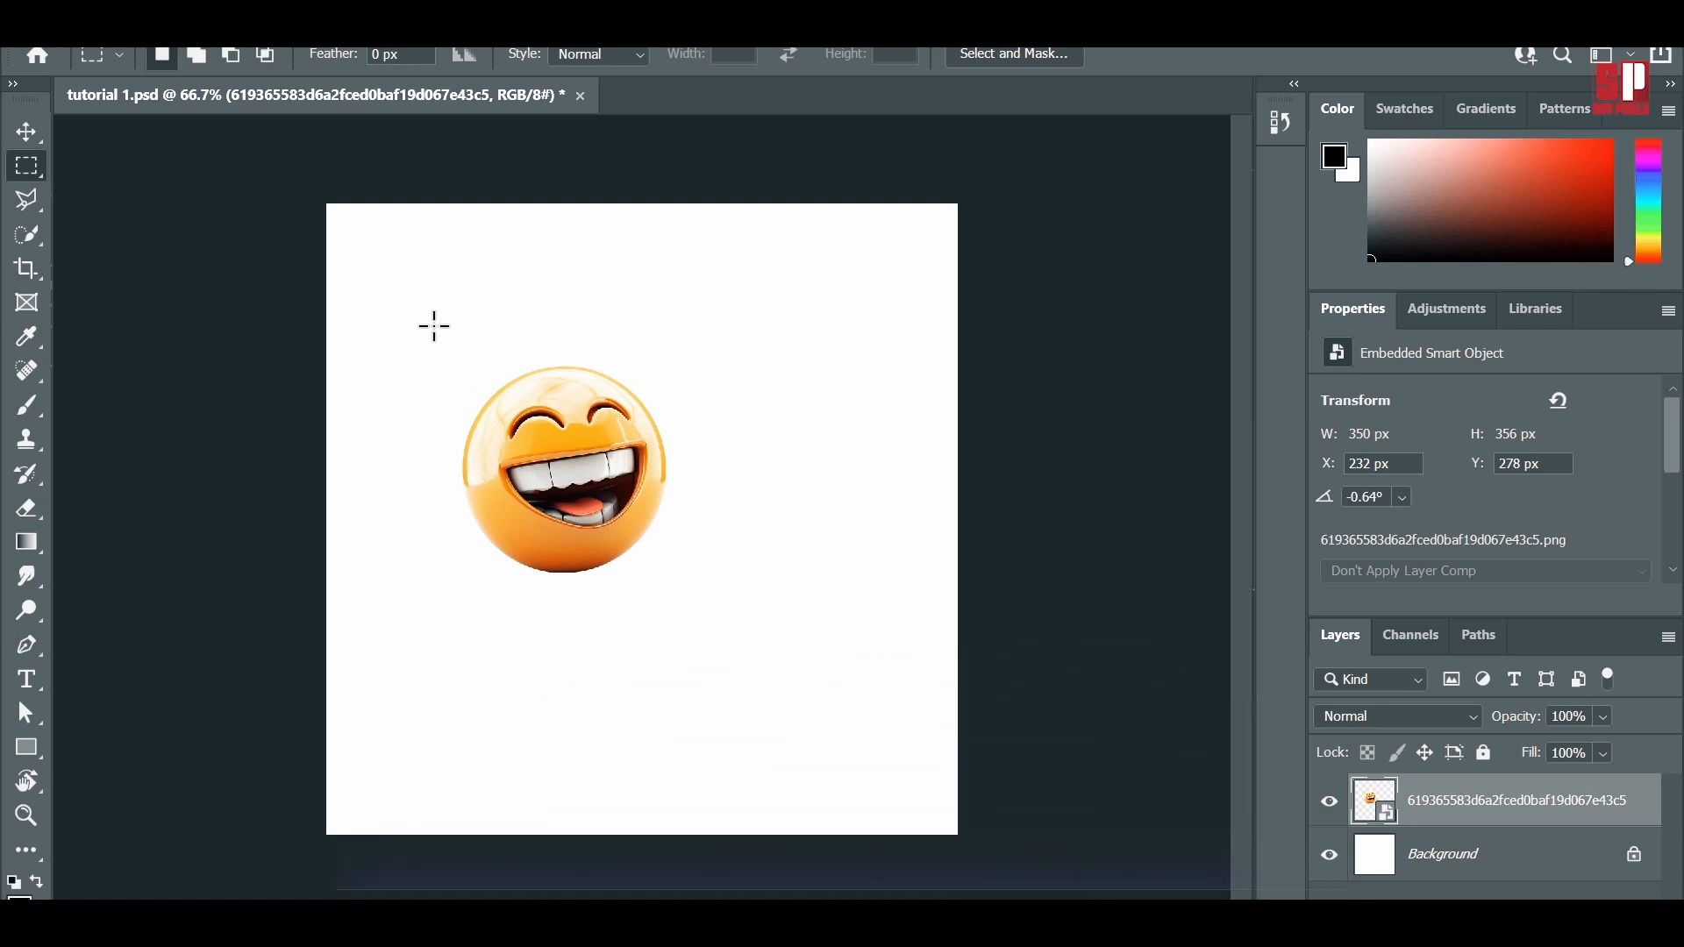
pyautogui.moveTo(447, 329); pyautogui.dragTo(671, 607)
pyautogui.moveTo(470, 379); pyautogui.dragTo(500, 381)
# Step: Copy and paste the selected emoji, and move the copy to the right of the original at about X 635 px, Y 285 px
pyautogui.click(137, 33)
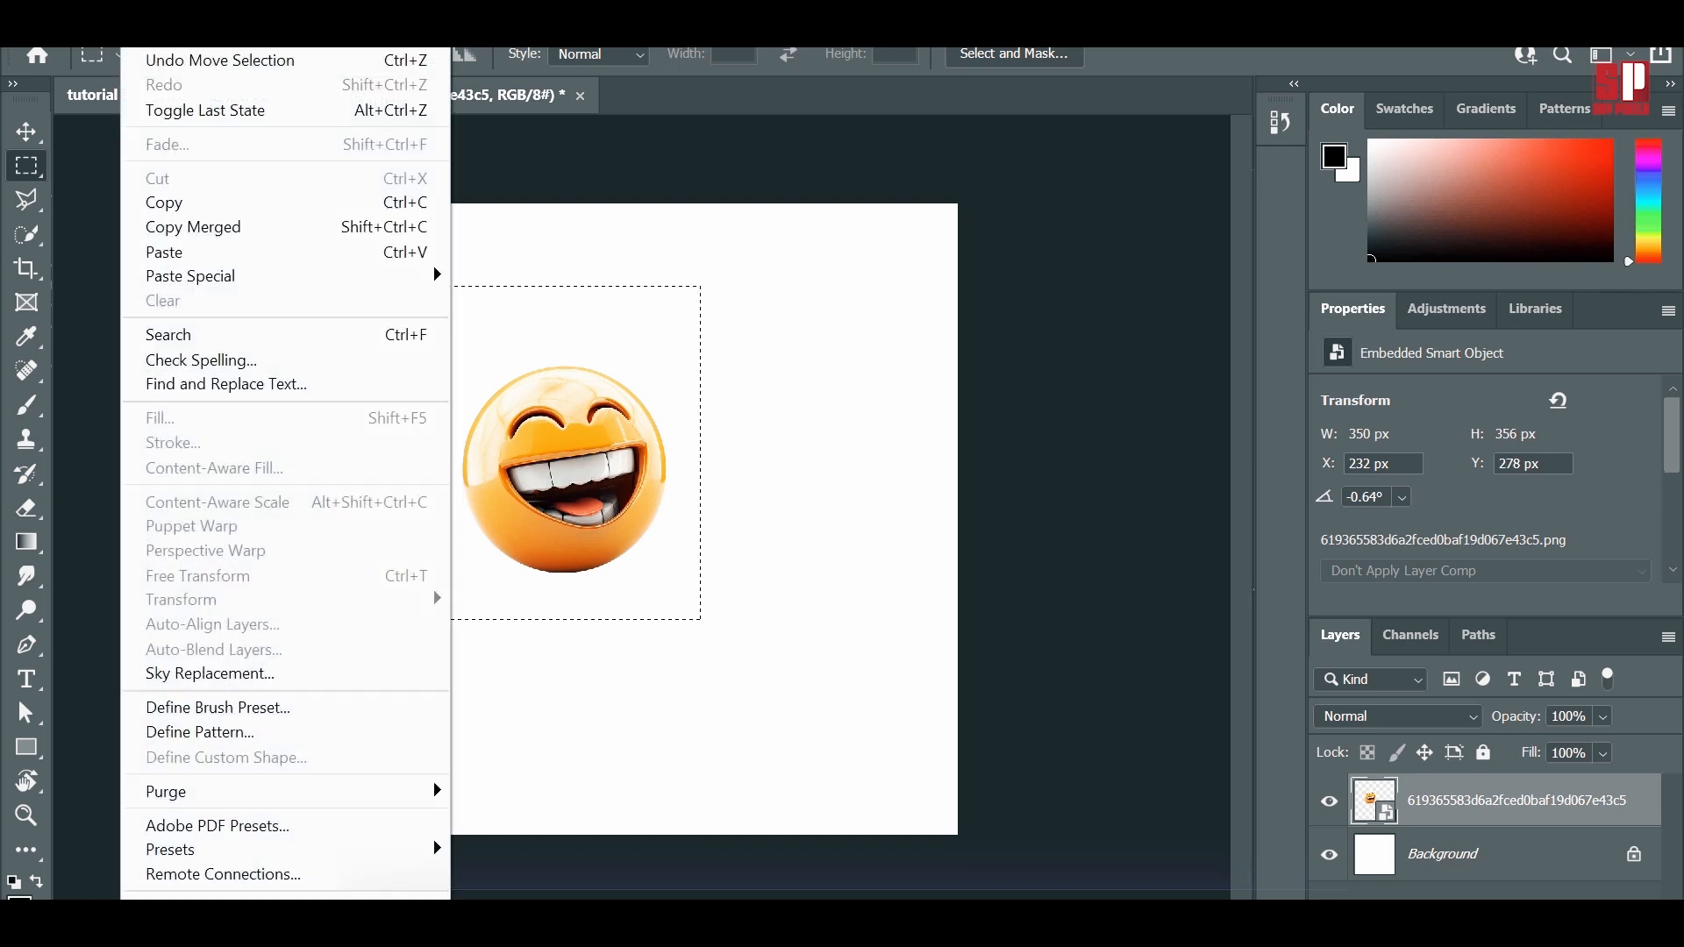
pyautogui.click(214, 202)
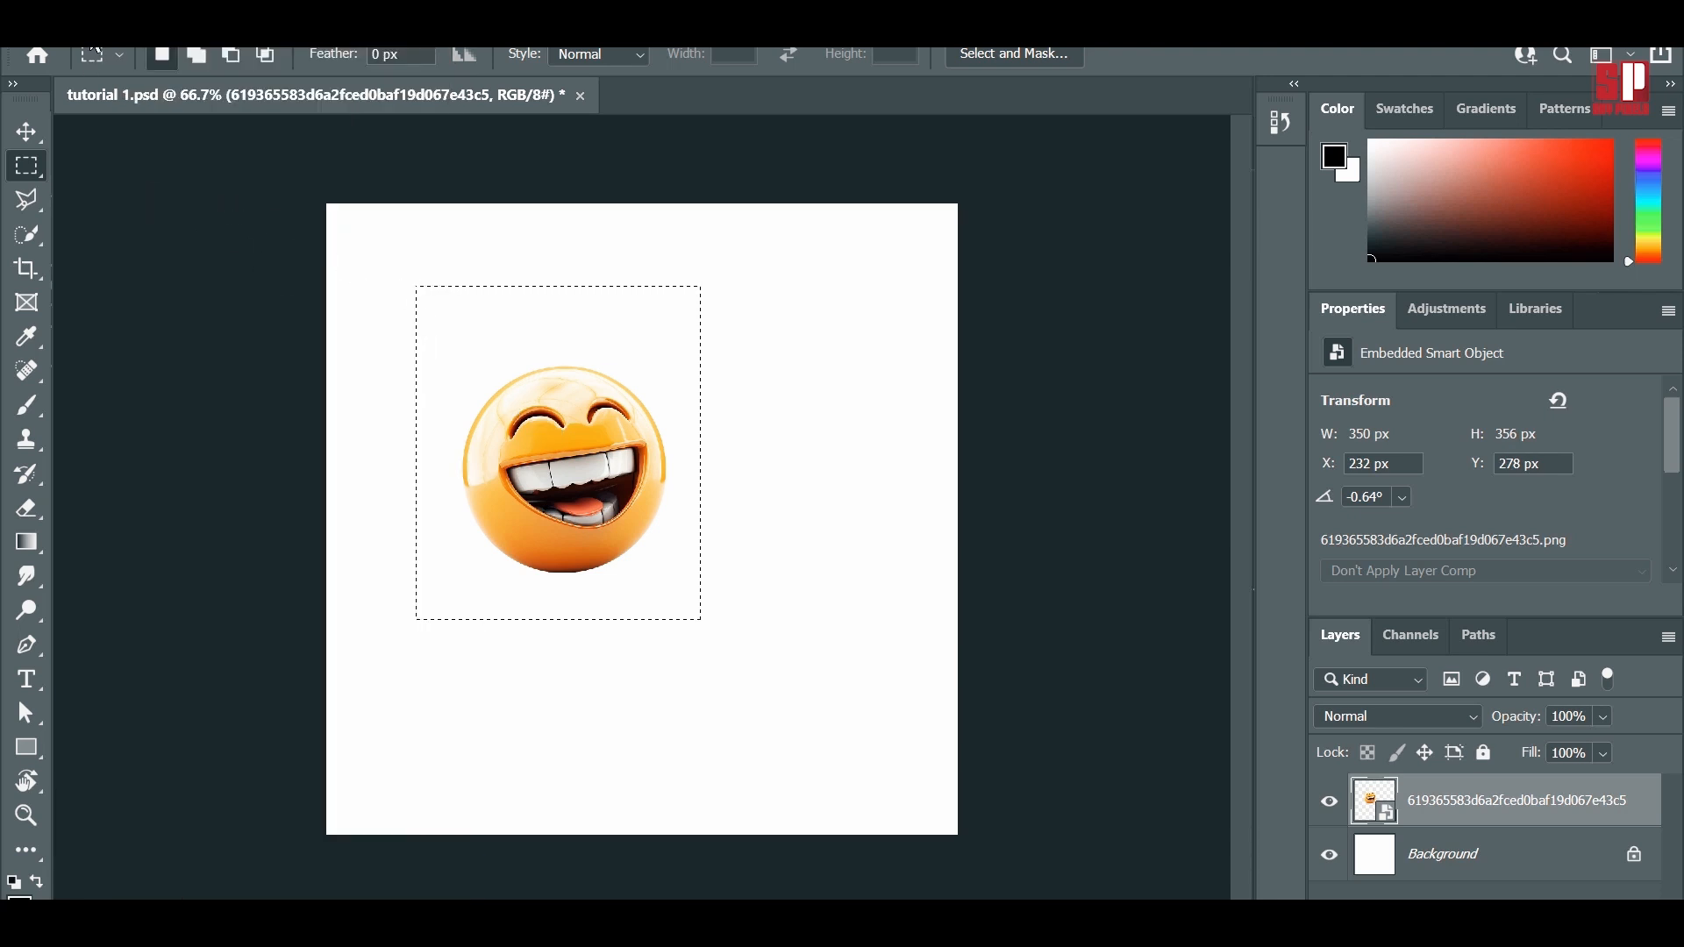
pyautogui.click(137, 33)
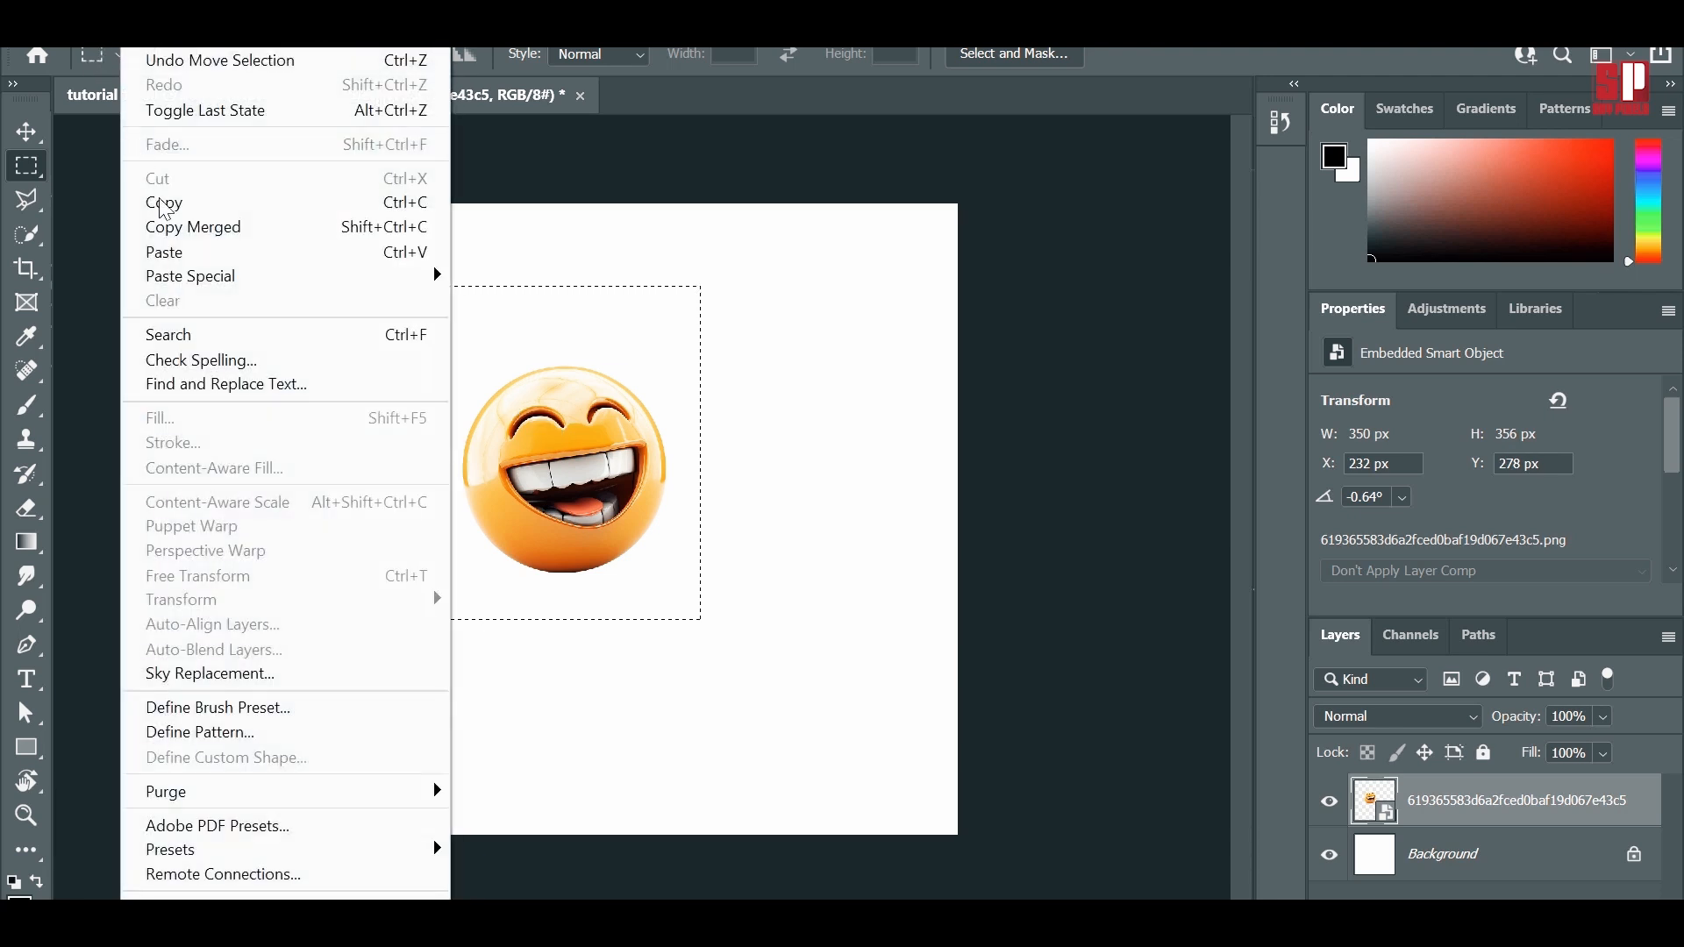
pyautogui.click(213, 262)
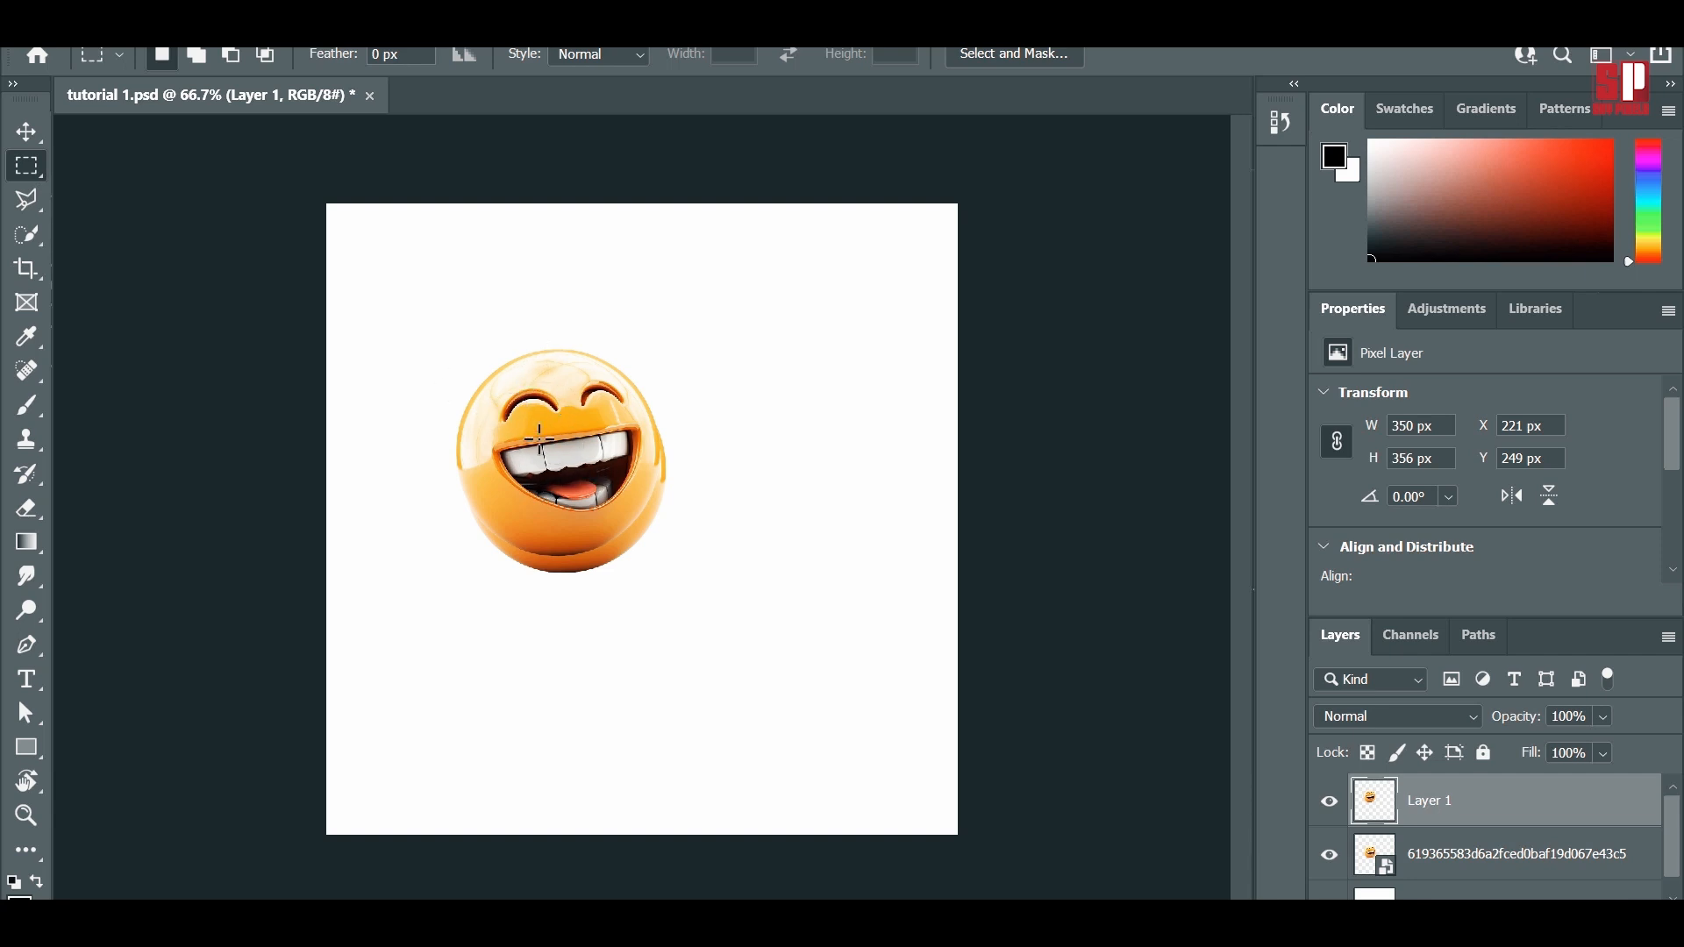
pyautogui.click(27, 134)
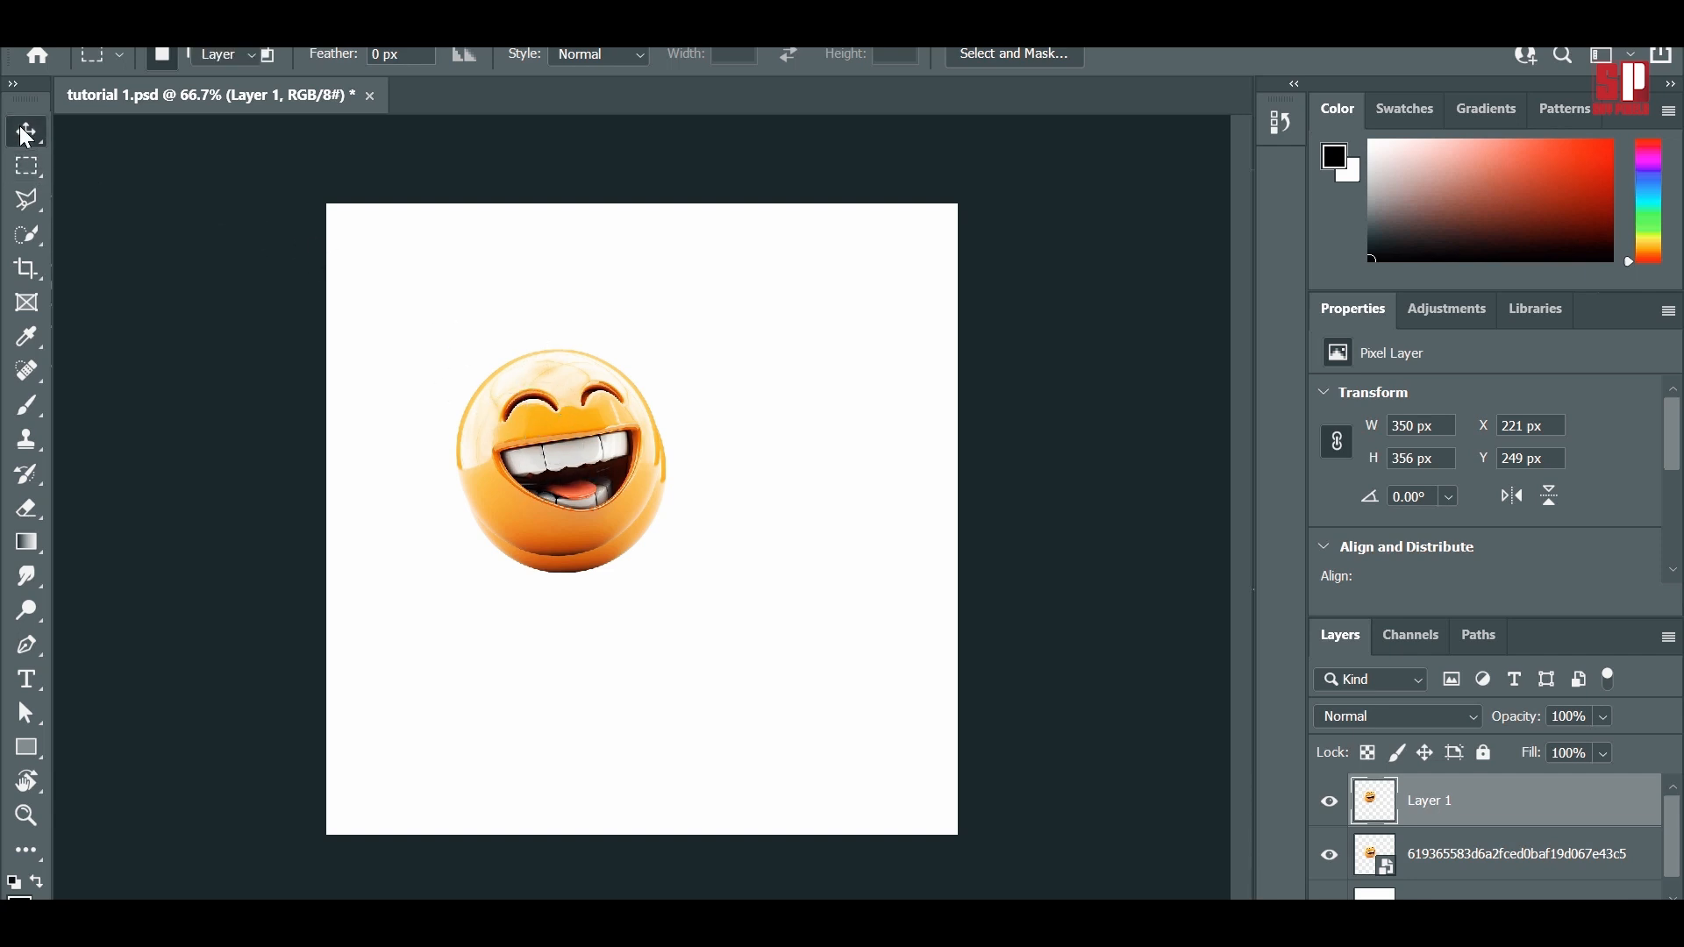
pyautogui.moveTo(548, 450); pyautogui.dragTo(792, 473)
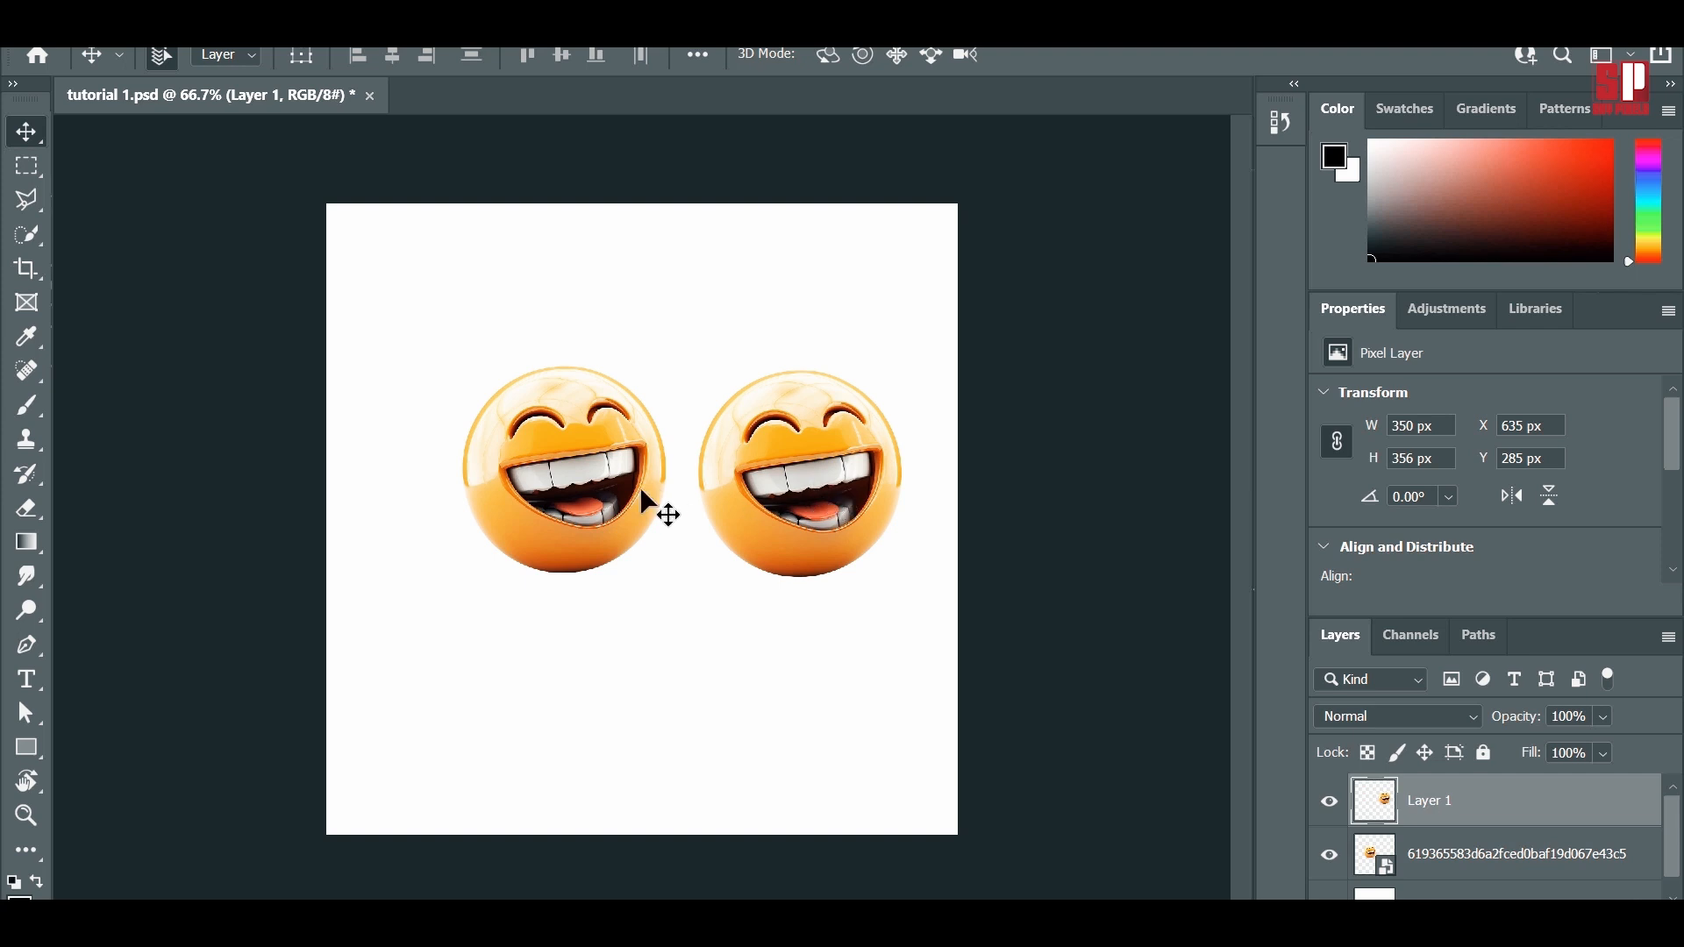
# Step: Move the original emoji left to about X 89 px, Y 277 px, and its copy right to about X 659 px, Y 285 px
pyautogui.moveTo(531, 505); pyautogui.dragTo(448, 505)
pyautogui.moveTo(833, 478); pyautogui.dragTo(863, 486)
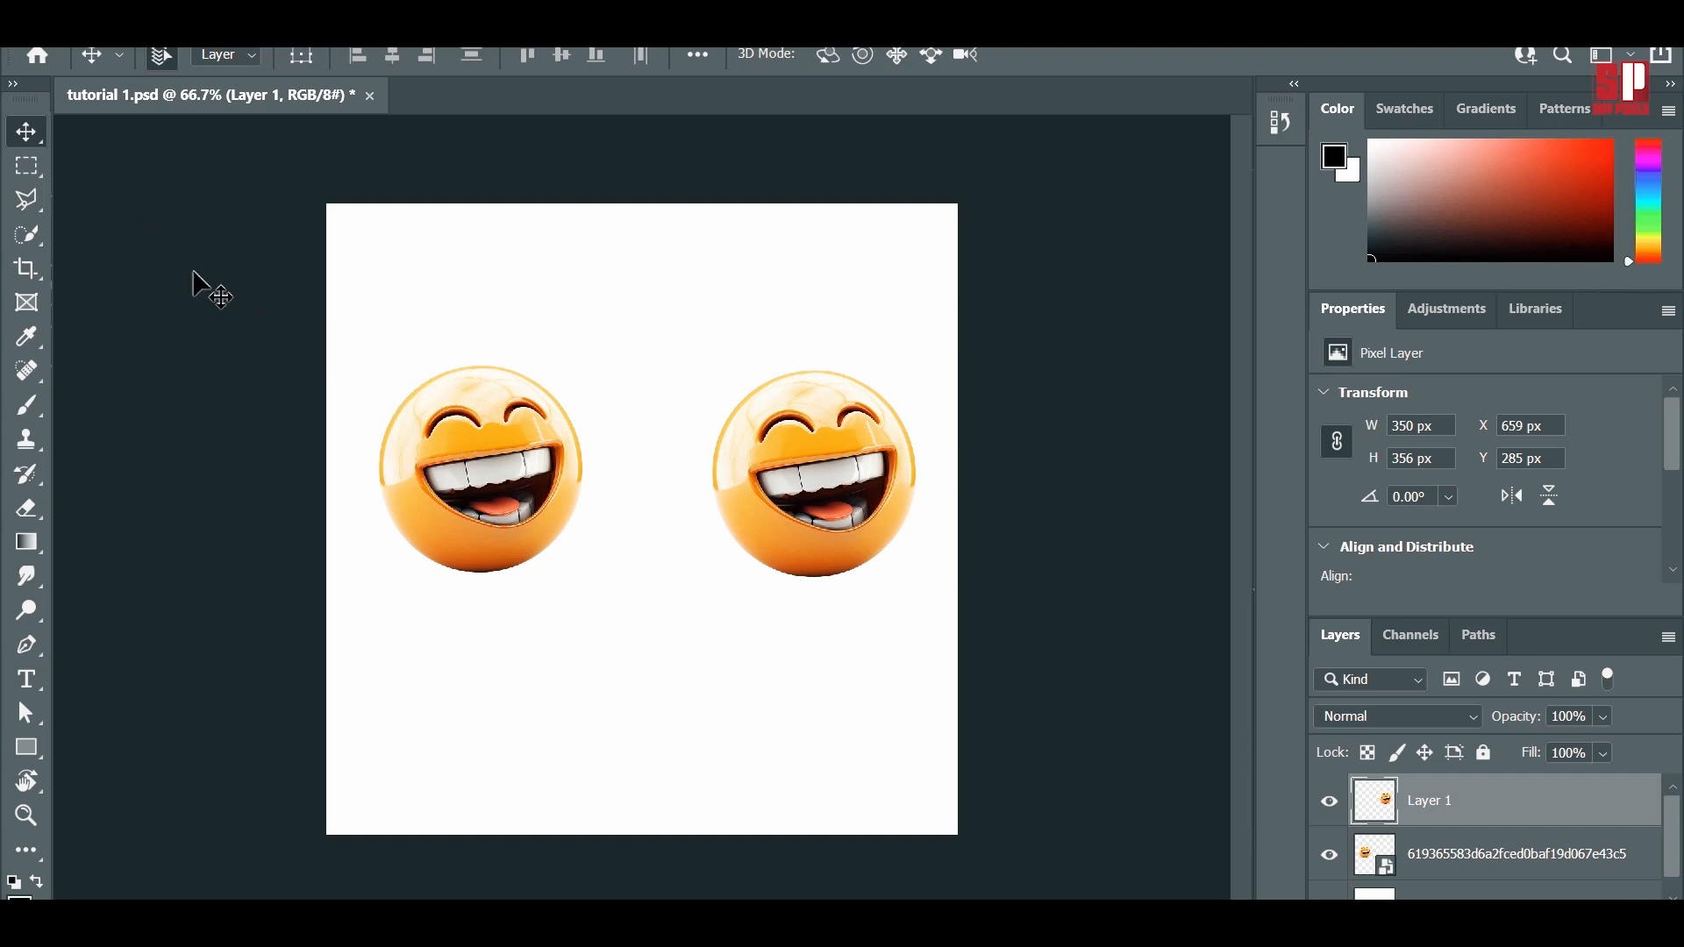
# Step: Draw a rectangular marquee selection around the left emoji and deselect it
pyautogui.click(26, 237)
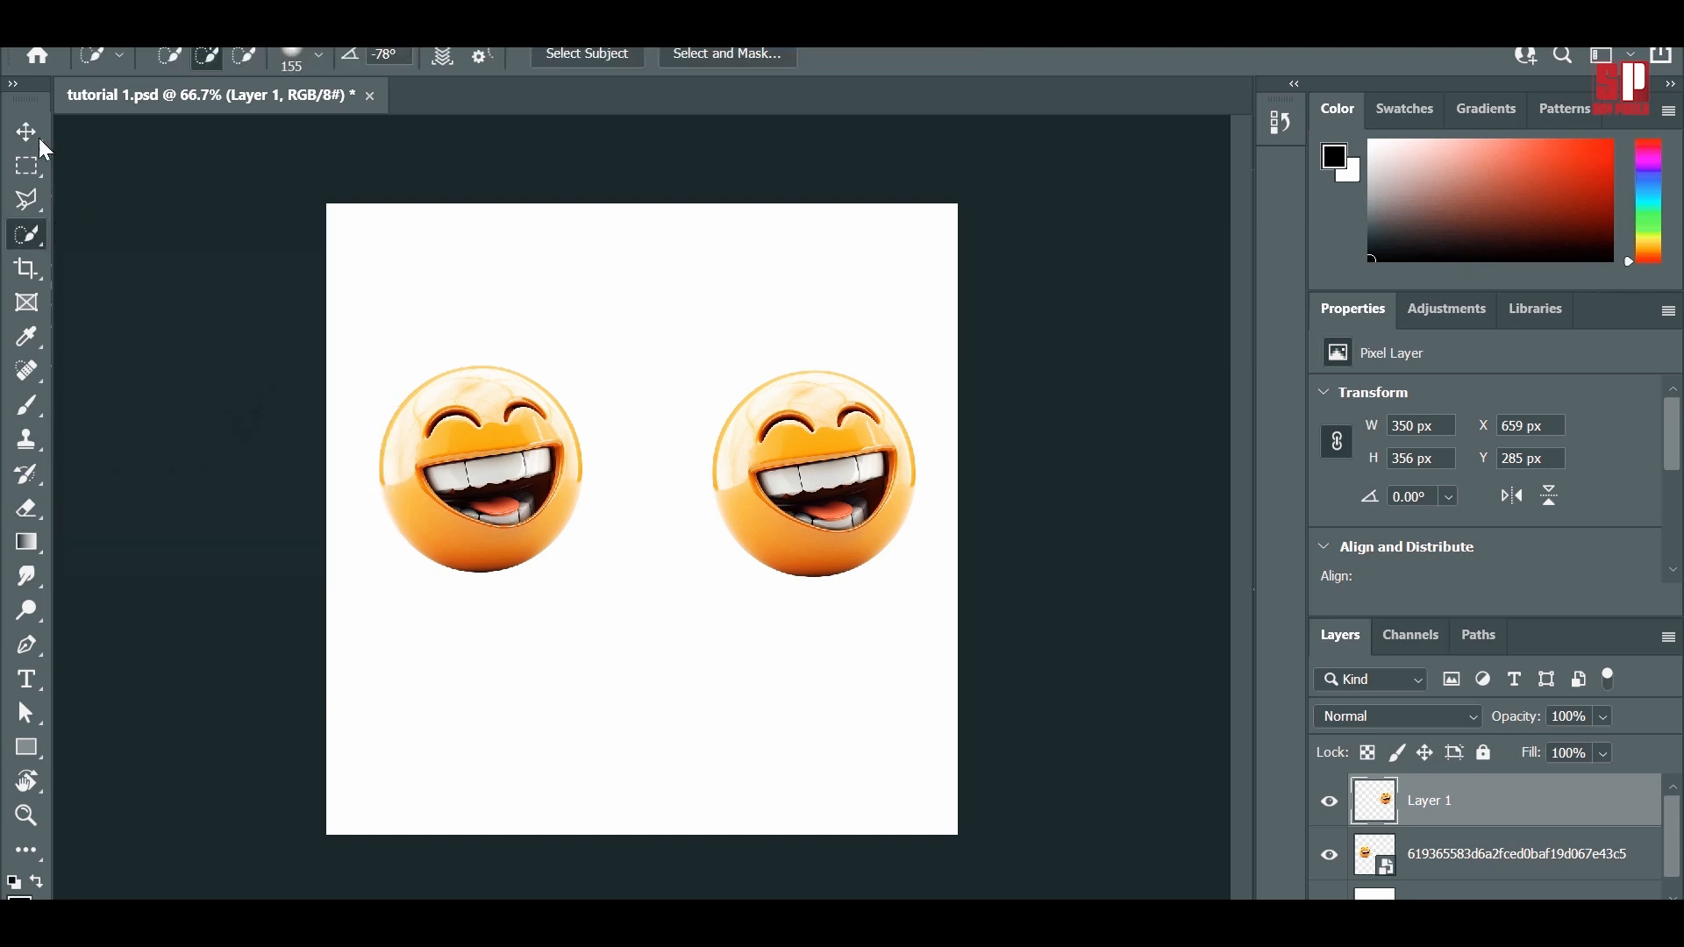
pyautogui.click(31, 165)
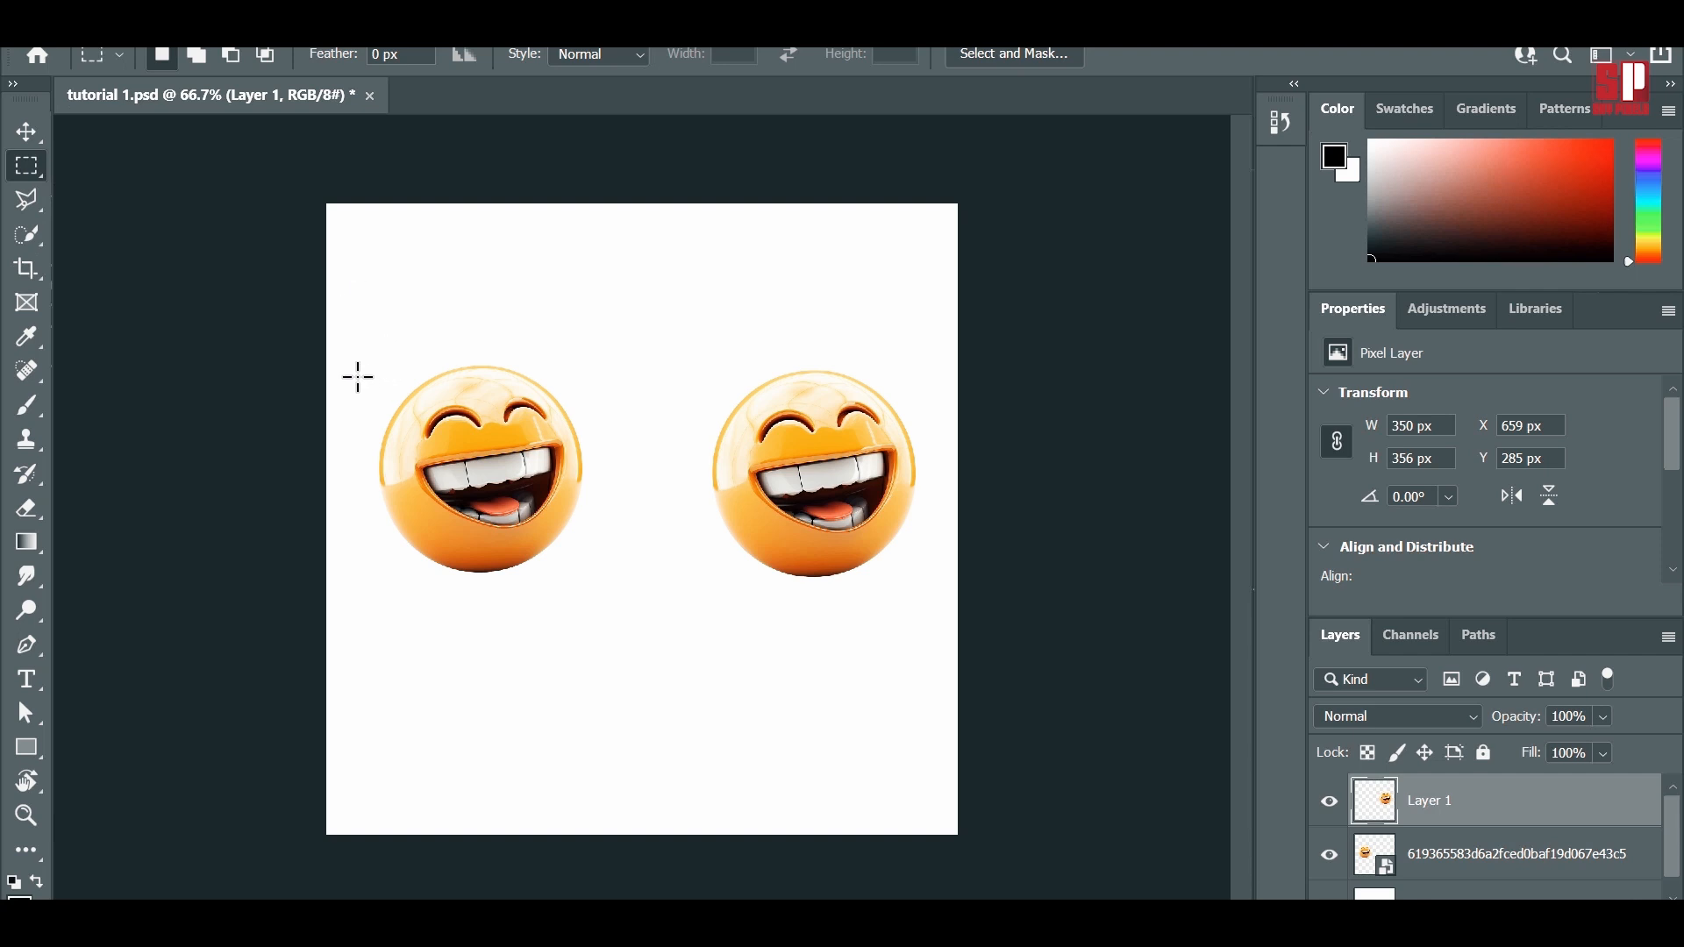
pyautogui.moveTo(360, 326); pyautogui.dragTo(593, 592)
pyautogui.click(521, 692)
pyautogui.click(16, 236)
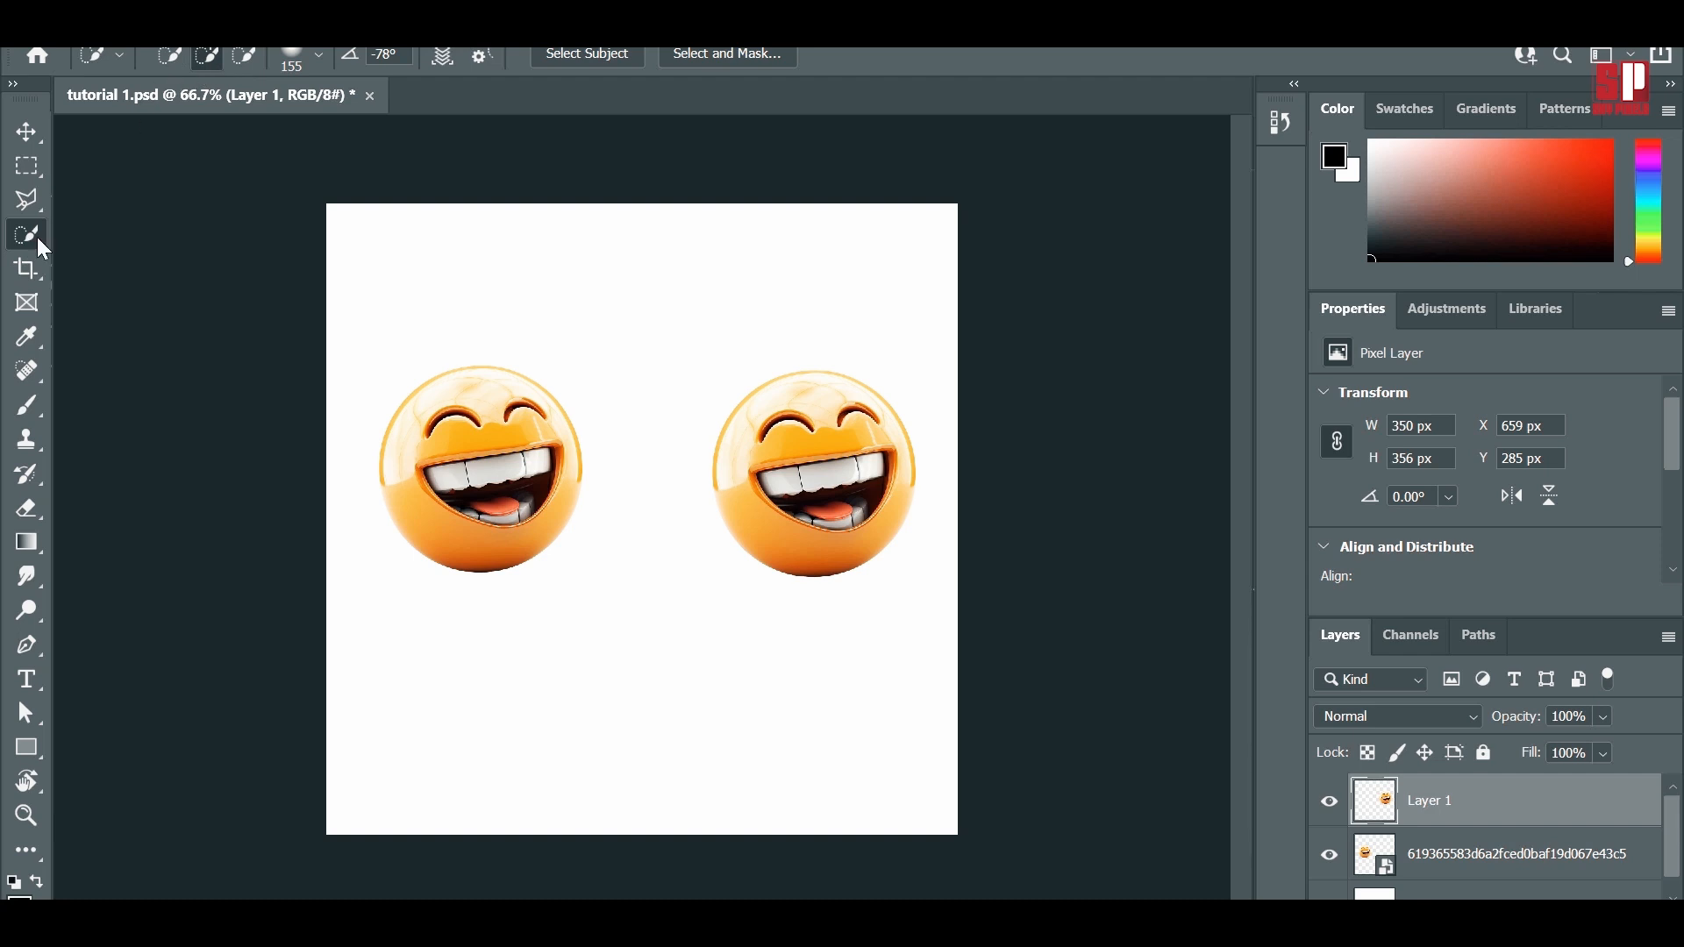
pyautogui.click(30, 166)
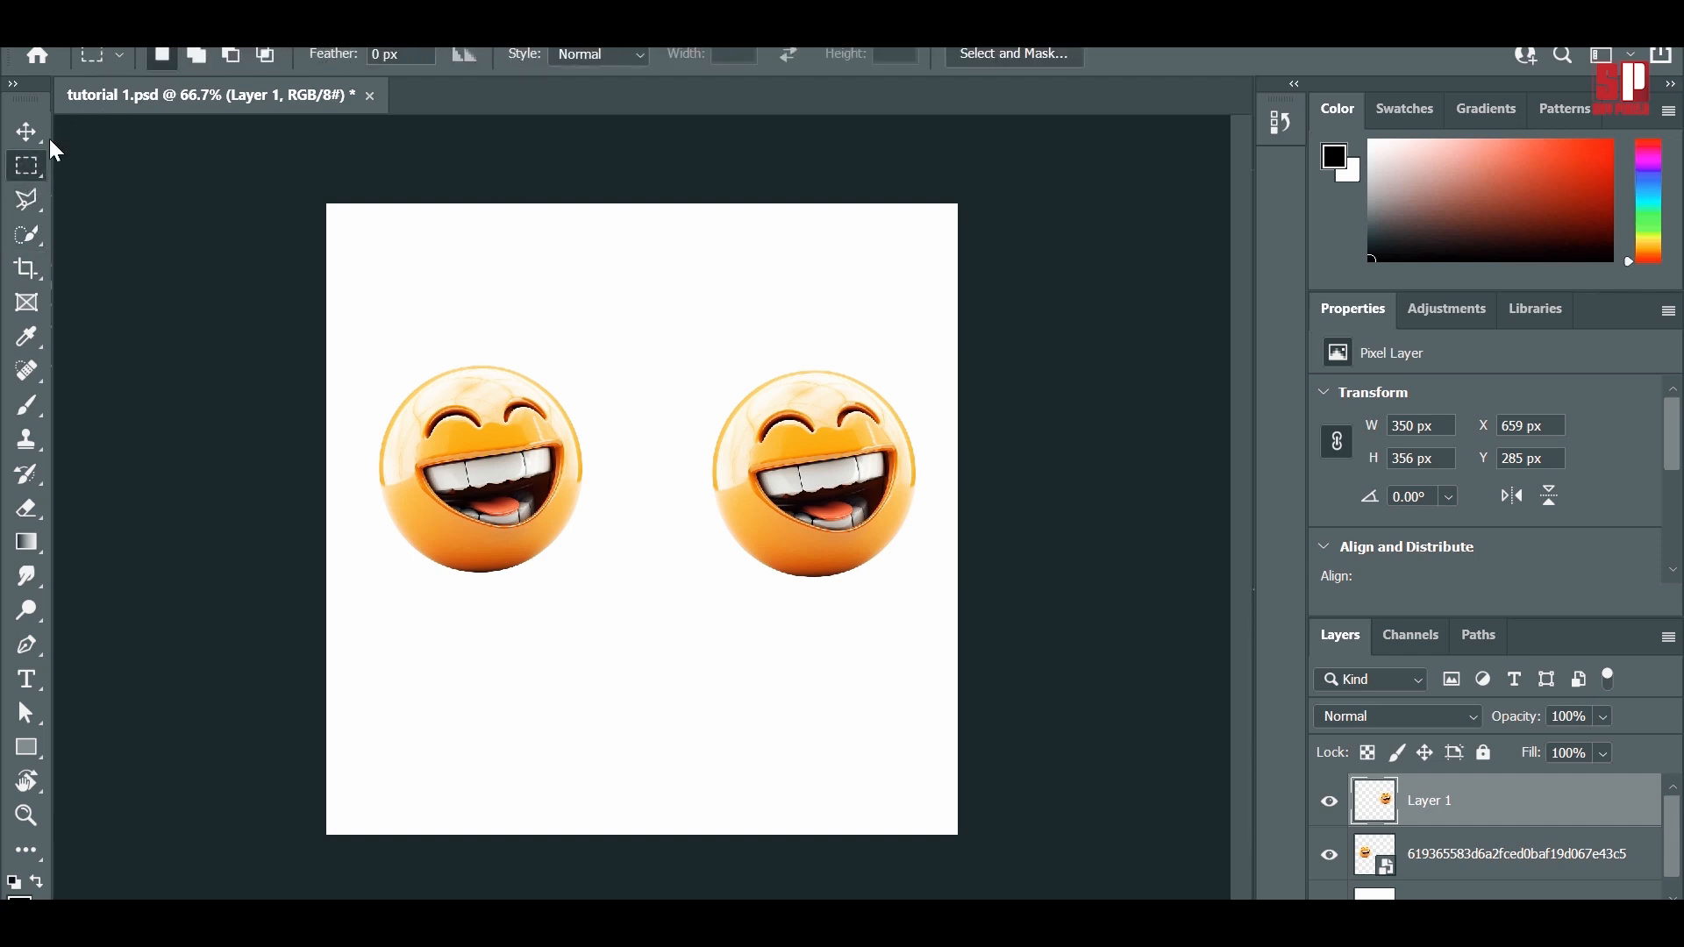
pyautogui.click(25, 133)
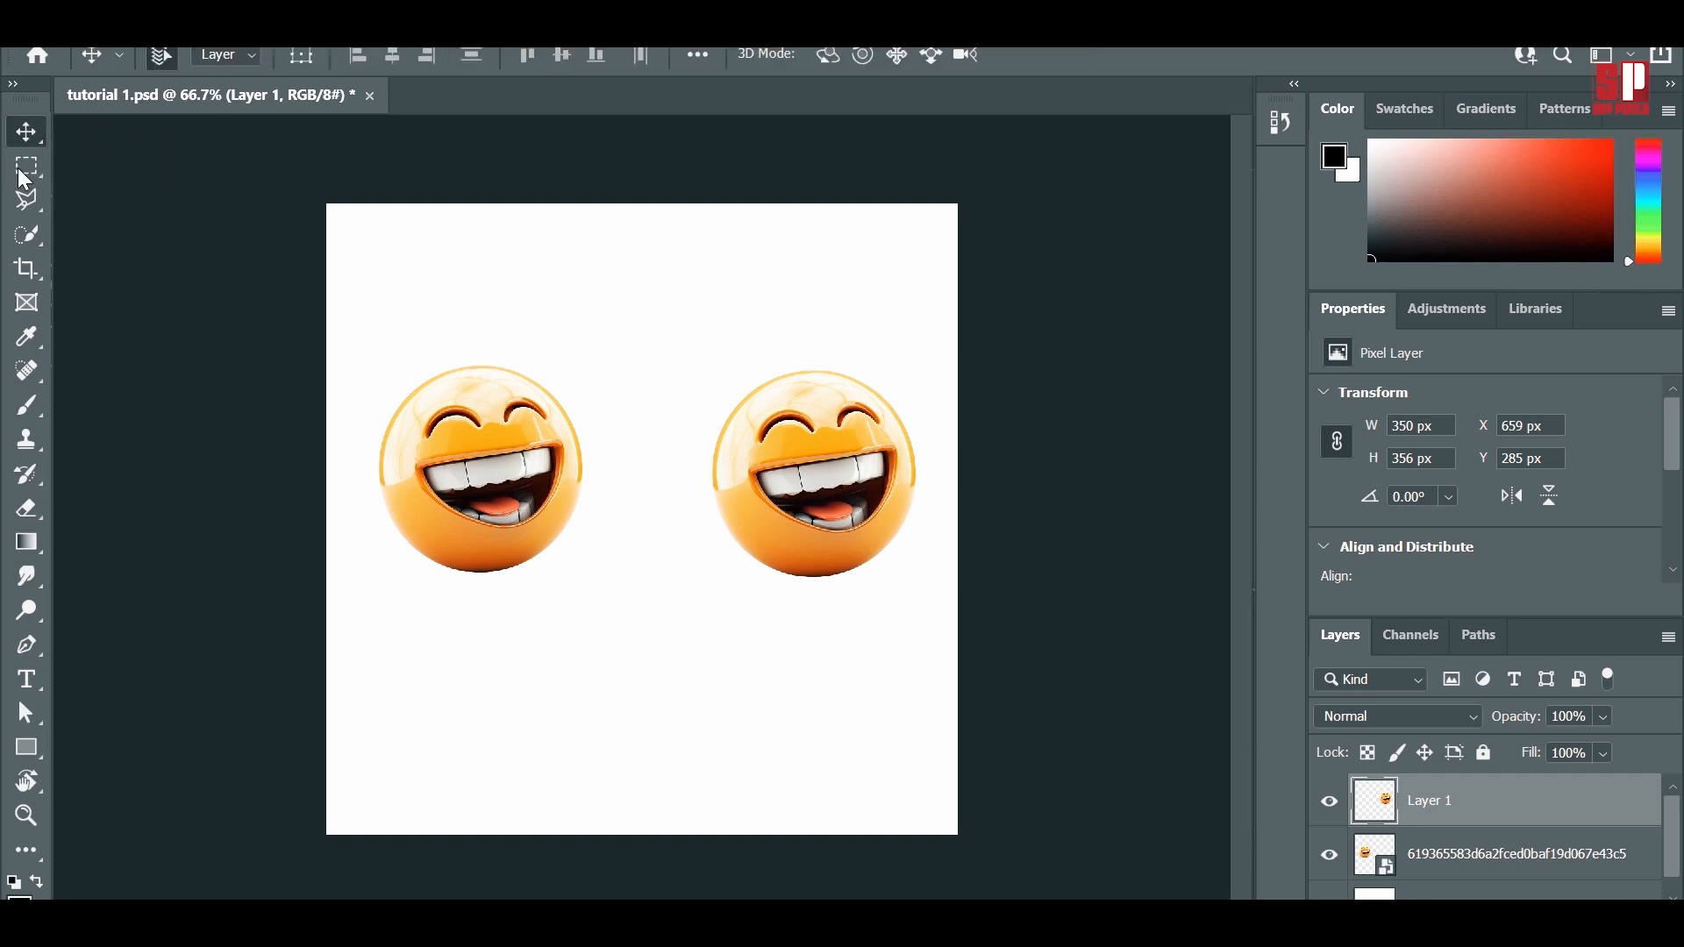
# Step: Set the Quick Selection tool's brush size to 99 px
pyautogui.click(21, 233)
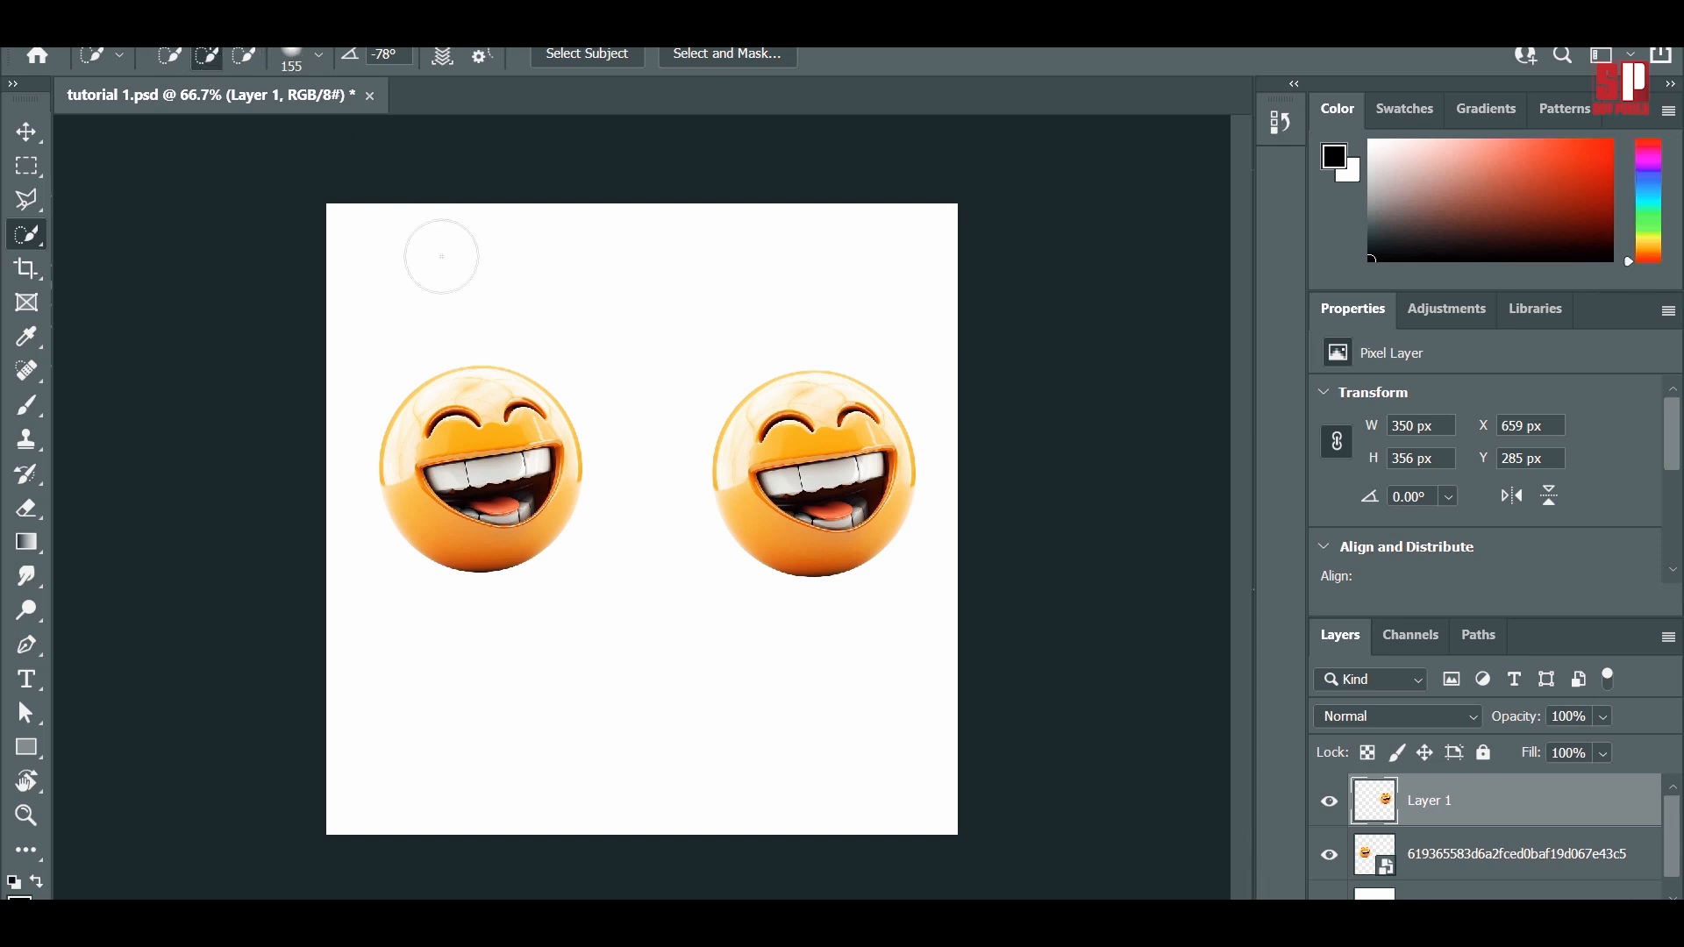
pyautogui.click(319, 55)
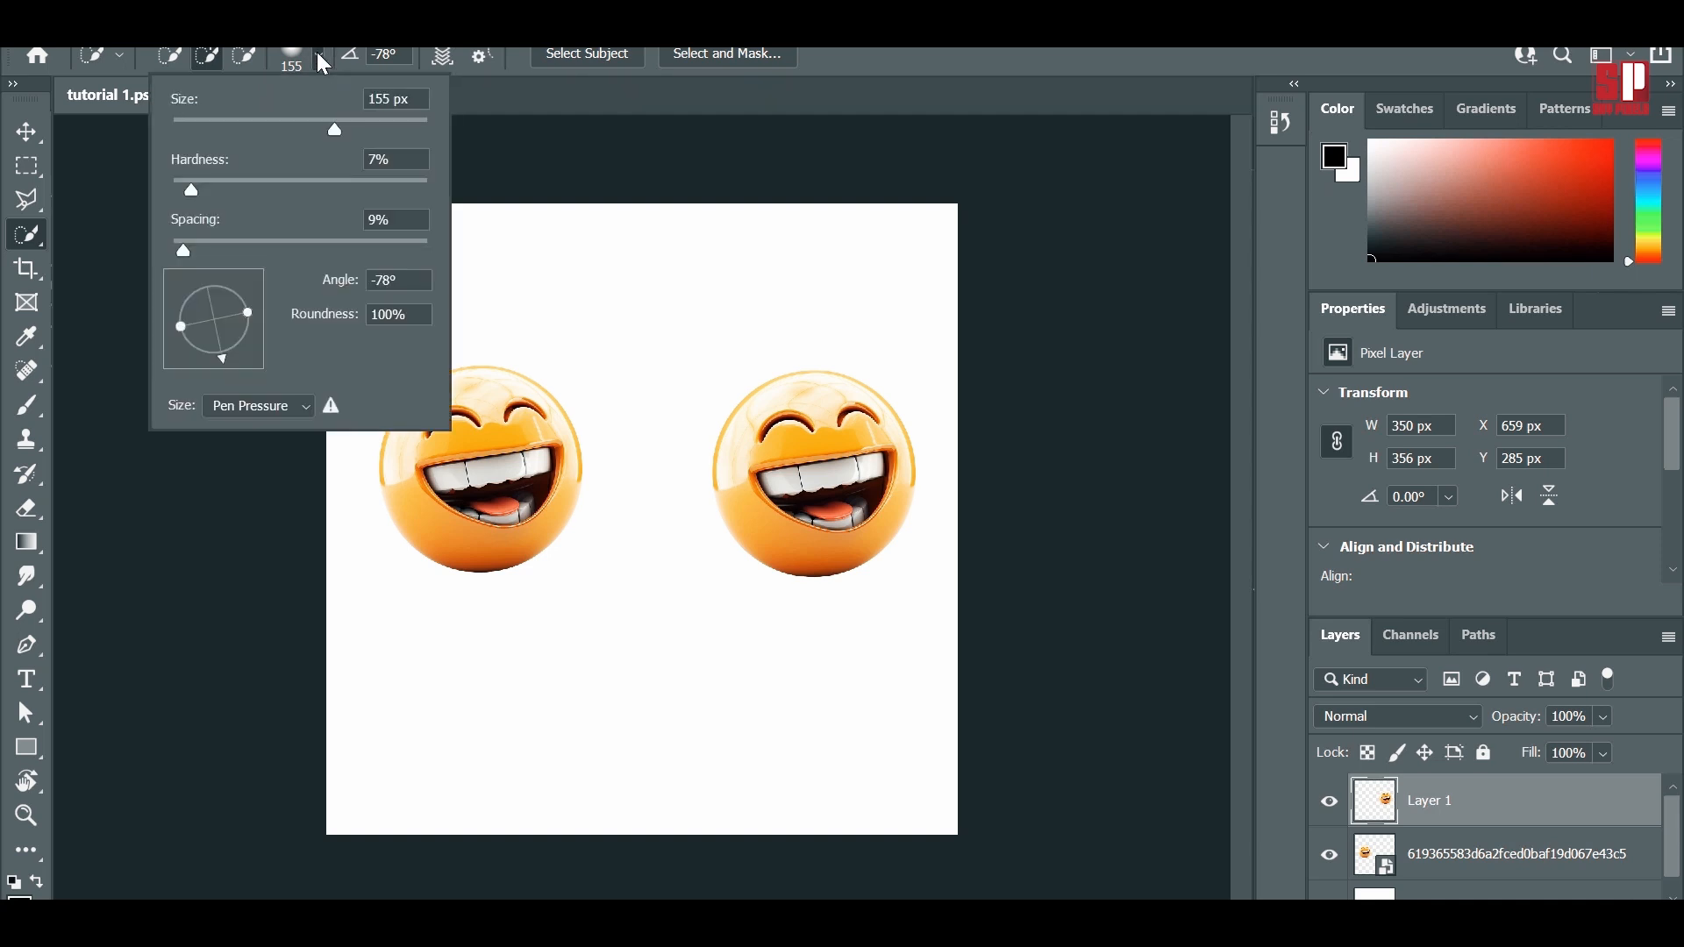
pyautogui.click(292, 120)
pyautogui.click(322, 120)
pyautogui.click(296, 121)
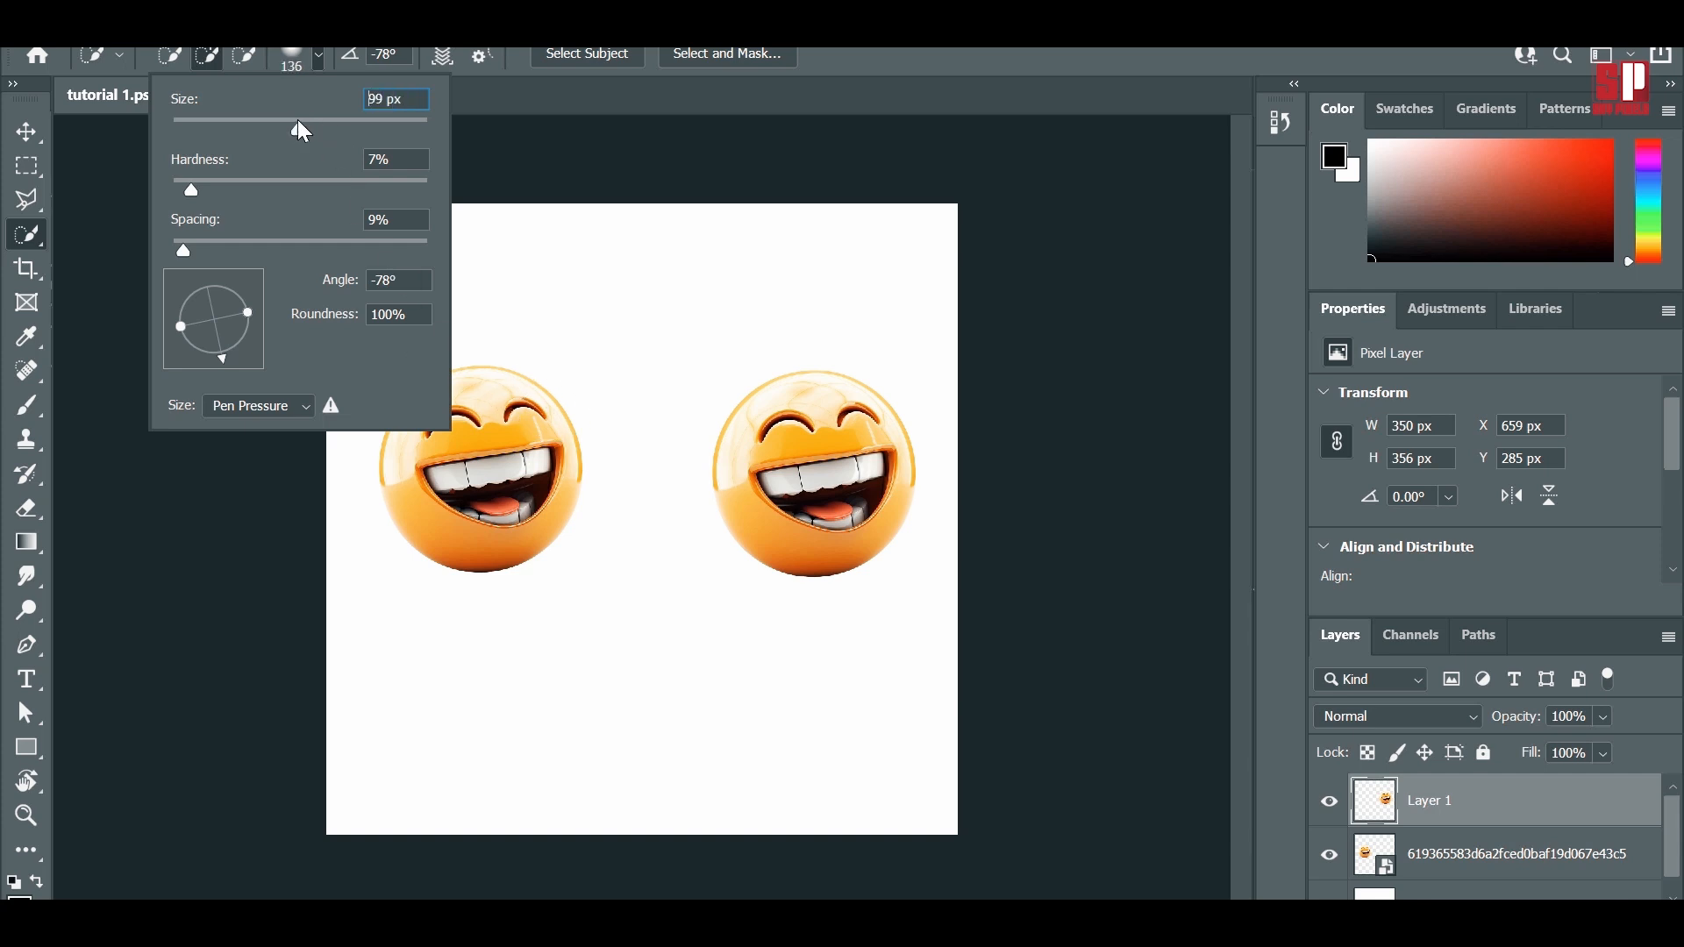
pyautogui.click(565, 95)
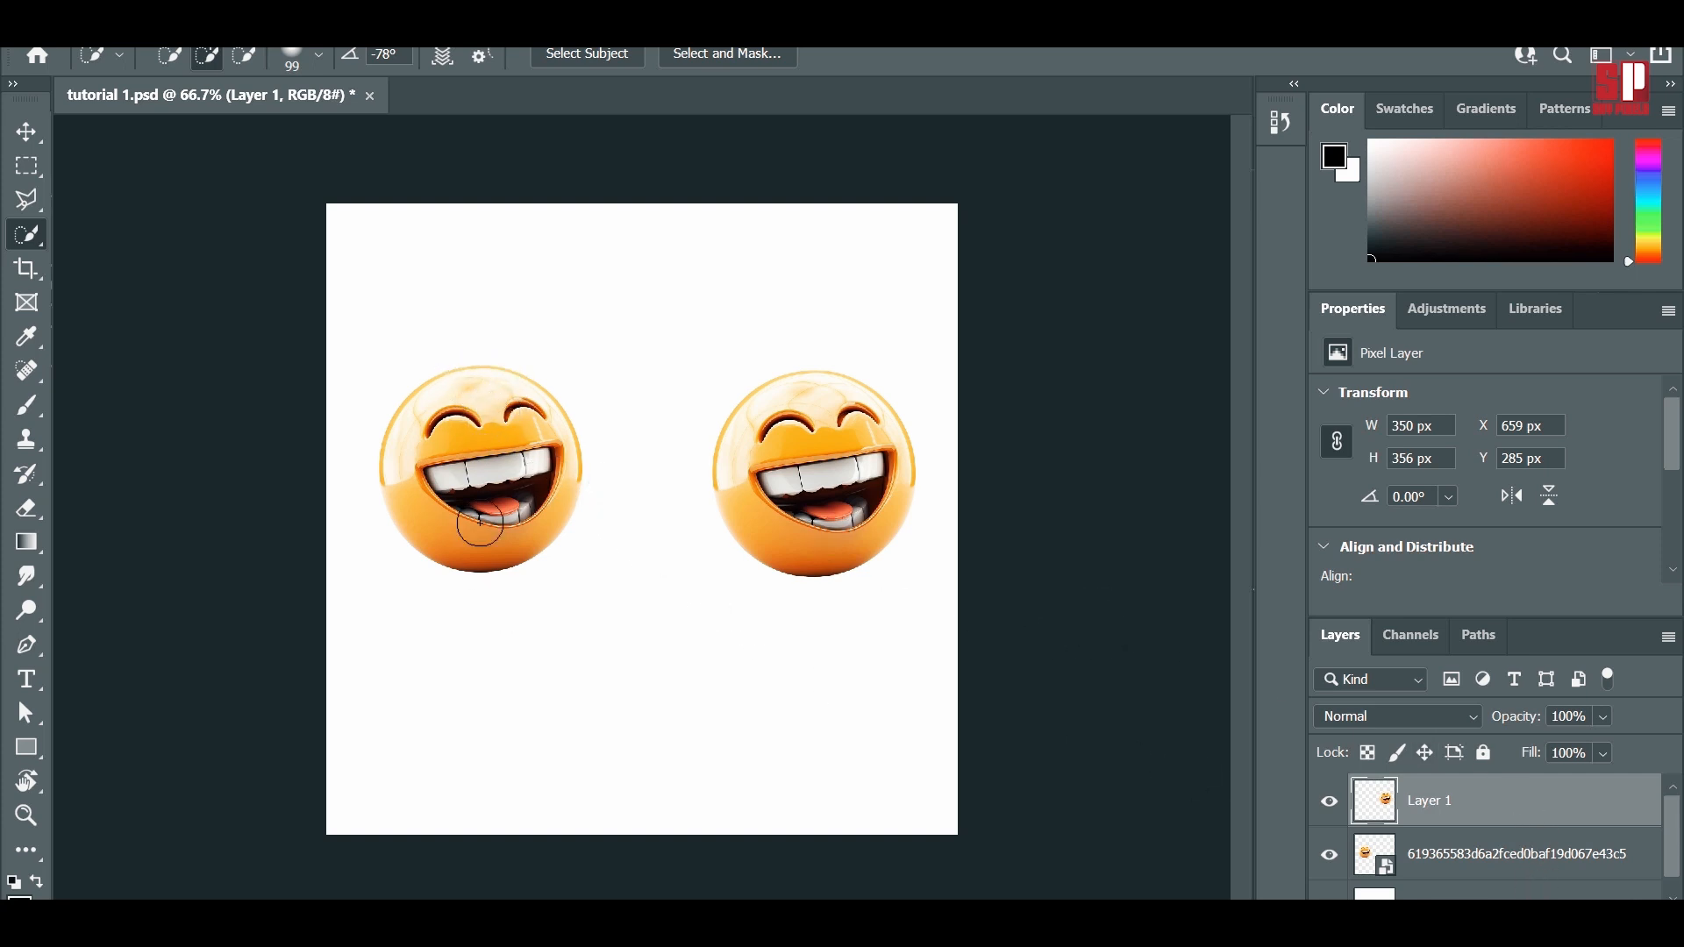
# Step: Select the whole left emoji on its smart object layer with the Quick Selection tool
pyautogui.click(1476, 864)
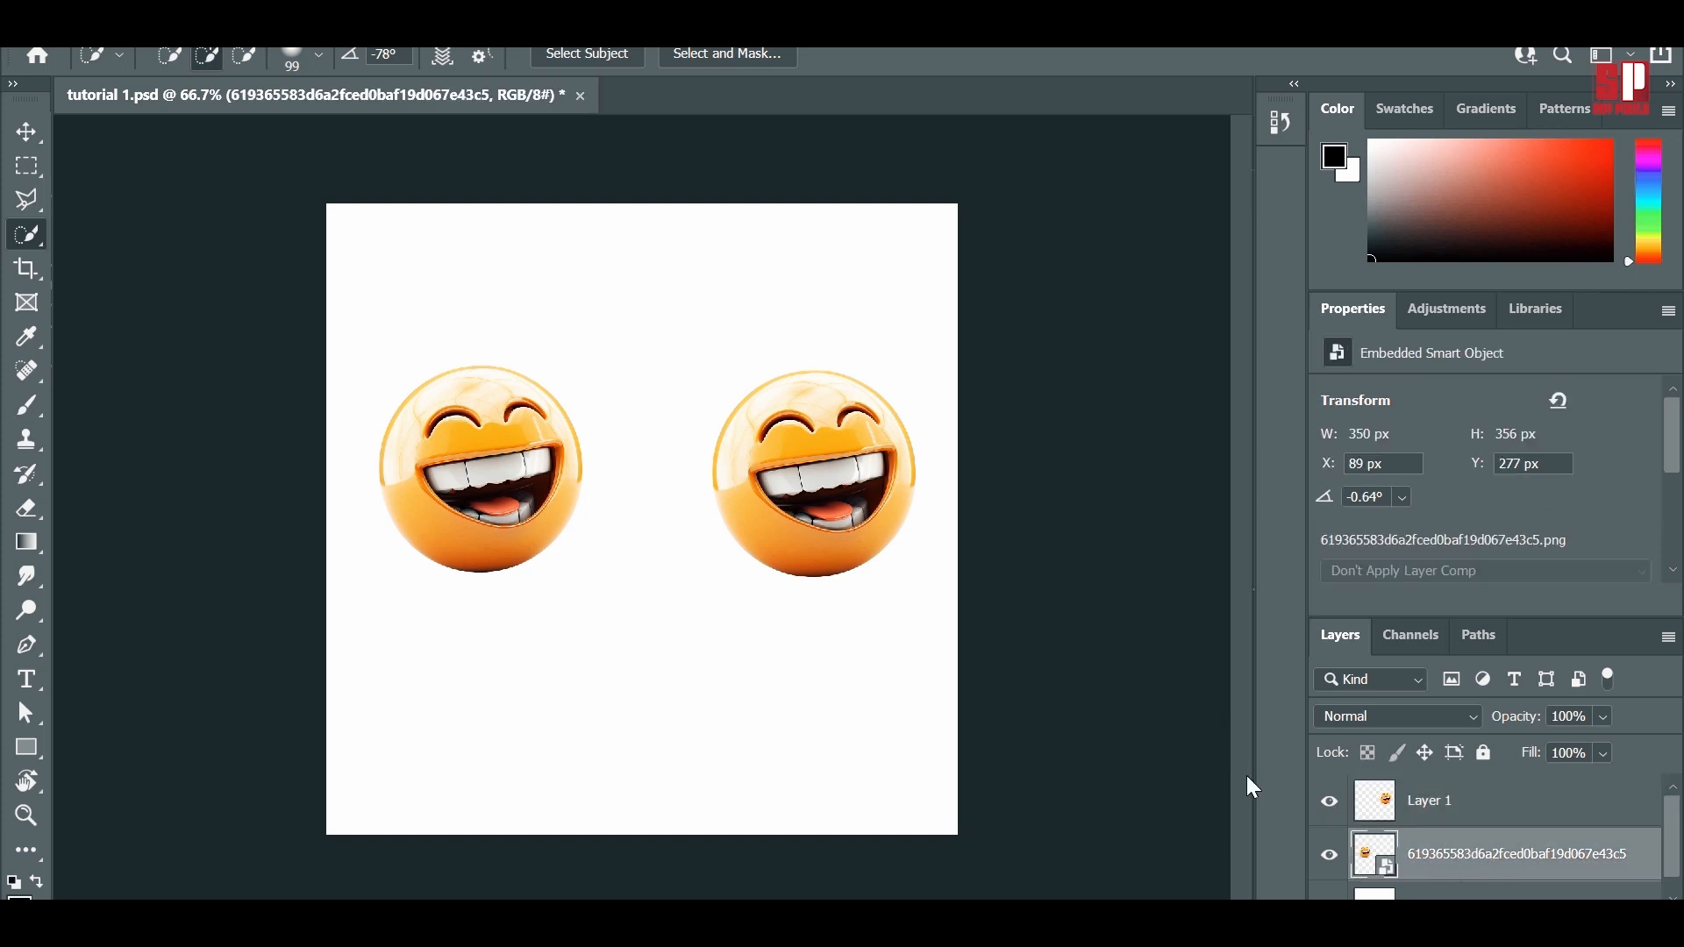
pyautogui.click(467, 432)
pyautogui.moveTo(474, 465)
pyautogui.mouseDown()
pyautogui.moveTo(465, 430)
pyautogui.moveTo(438, 421)
pyautogui.moveTo(412, 460)
pyautogui.moveTo(418, 497)
pyautogui.moveTo(456, 540)
pyautogui.moveTo(531, 553)
pyautogui.moveTo(491, 535)
pyautogui.moveTo(507, 524)
pyautogui.moveTo(488, 506)
pyautogui.mouseUp()
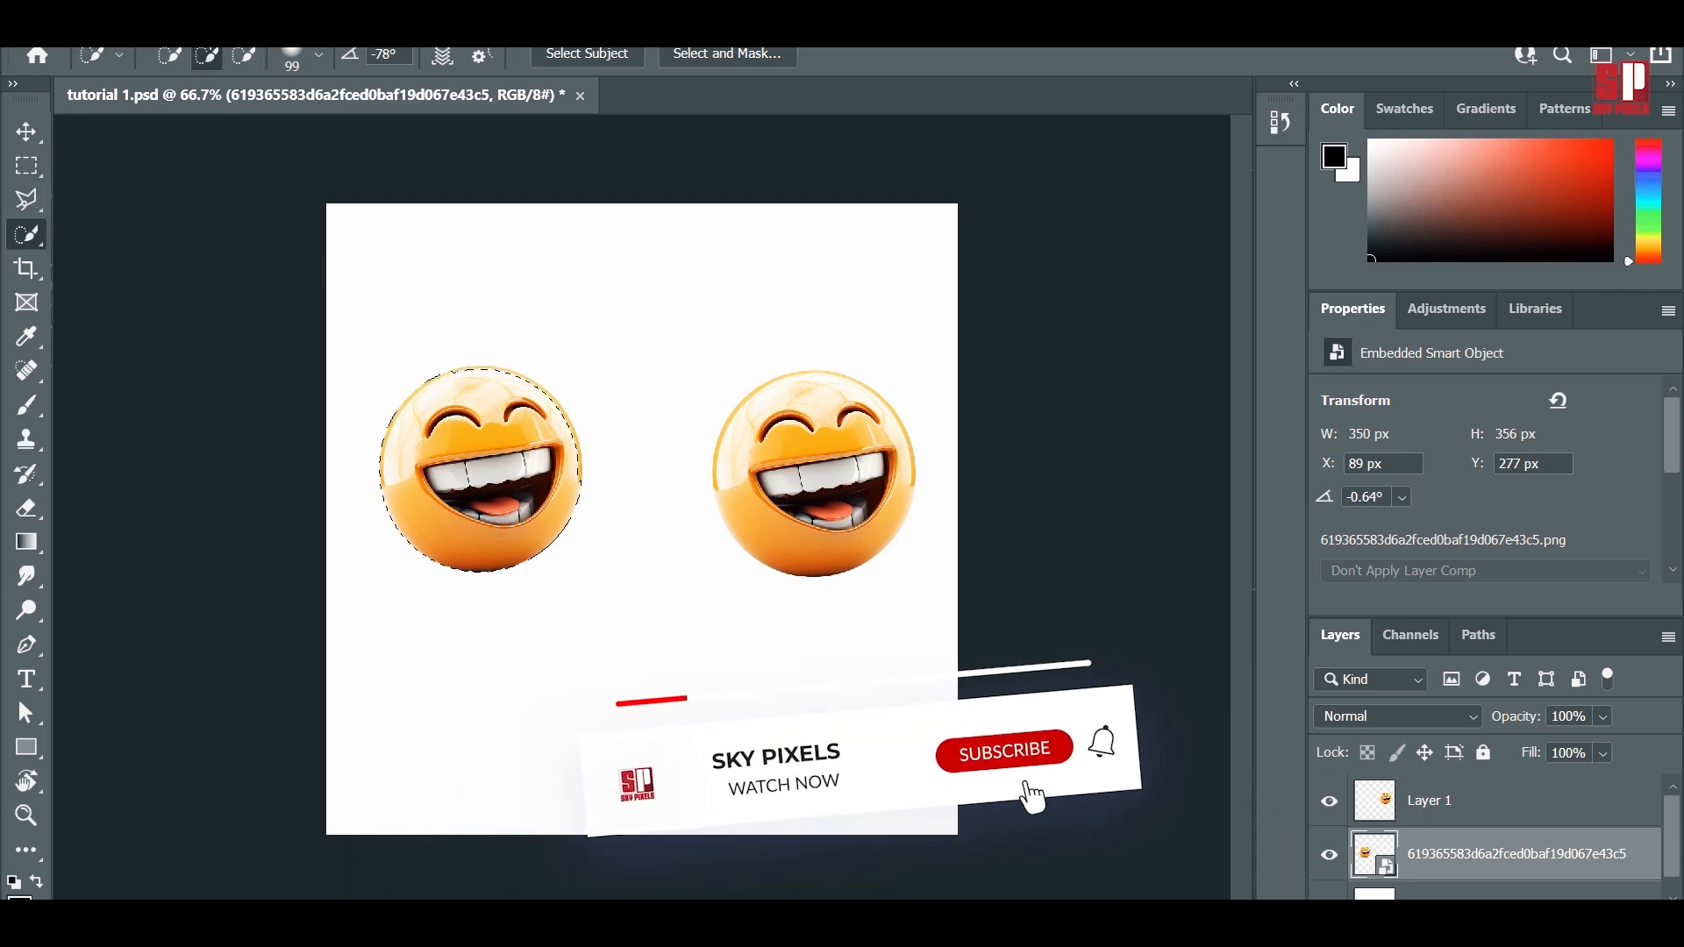
# Step: Copy the selected emoji and paste it as a new layer
pyautogui.click(136, 31)
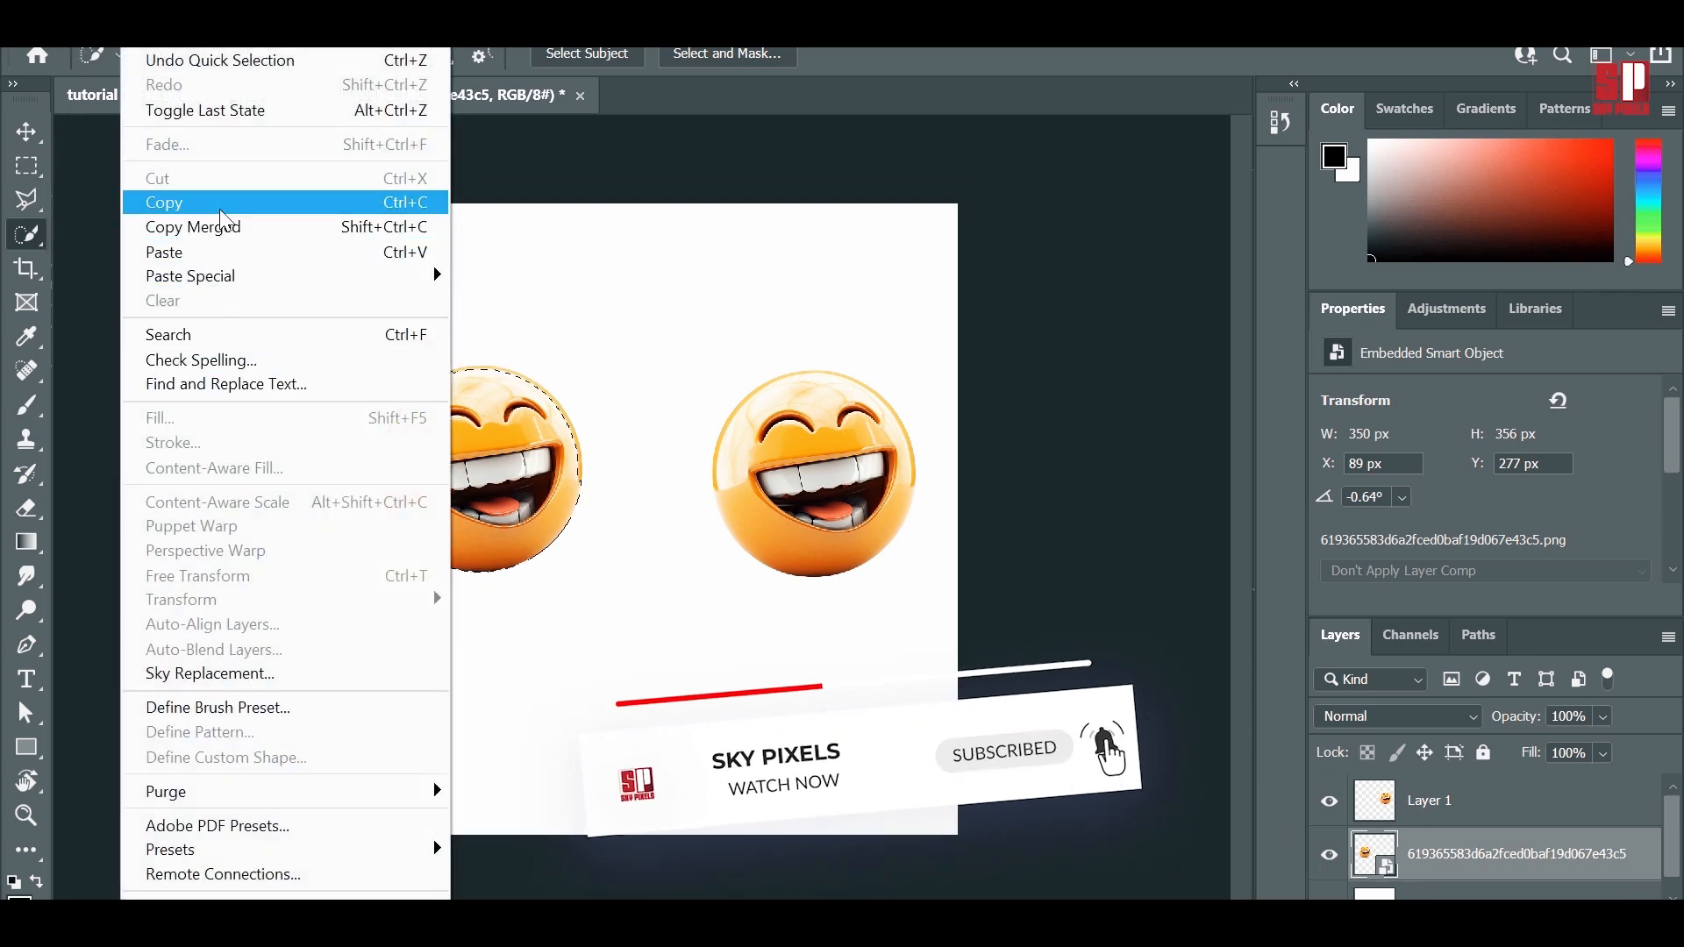
pyautogui.click(224, 203)
pyautogui.click(136, 31)
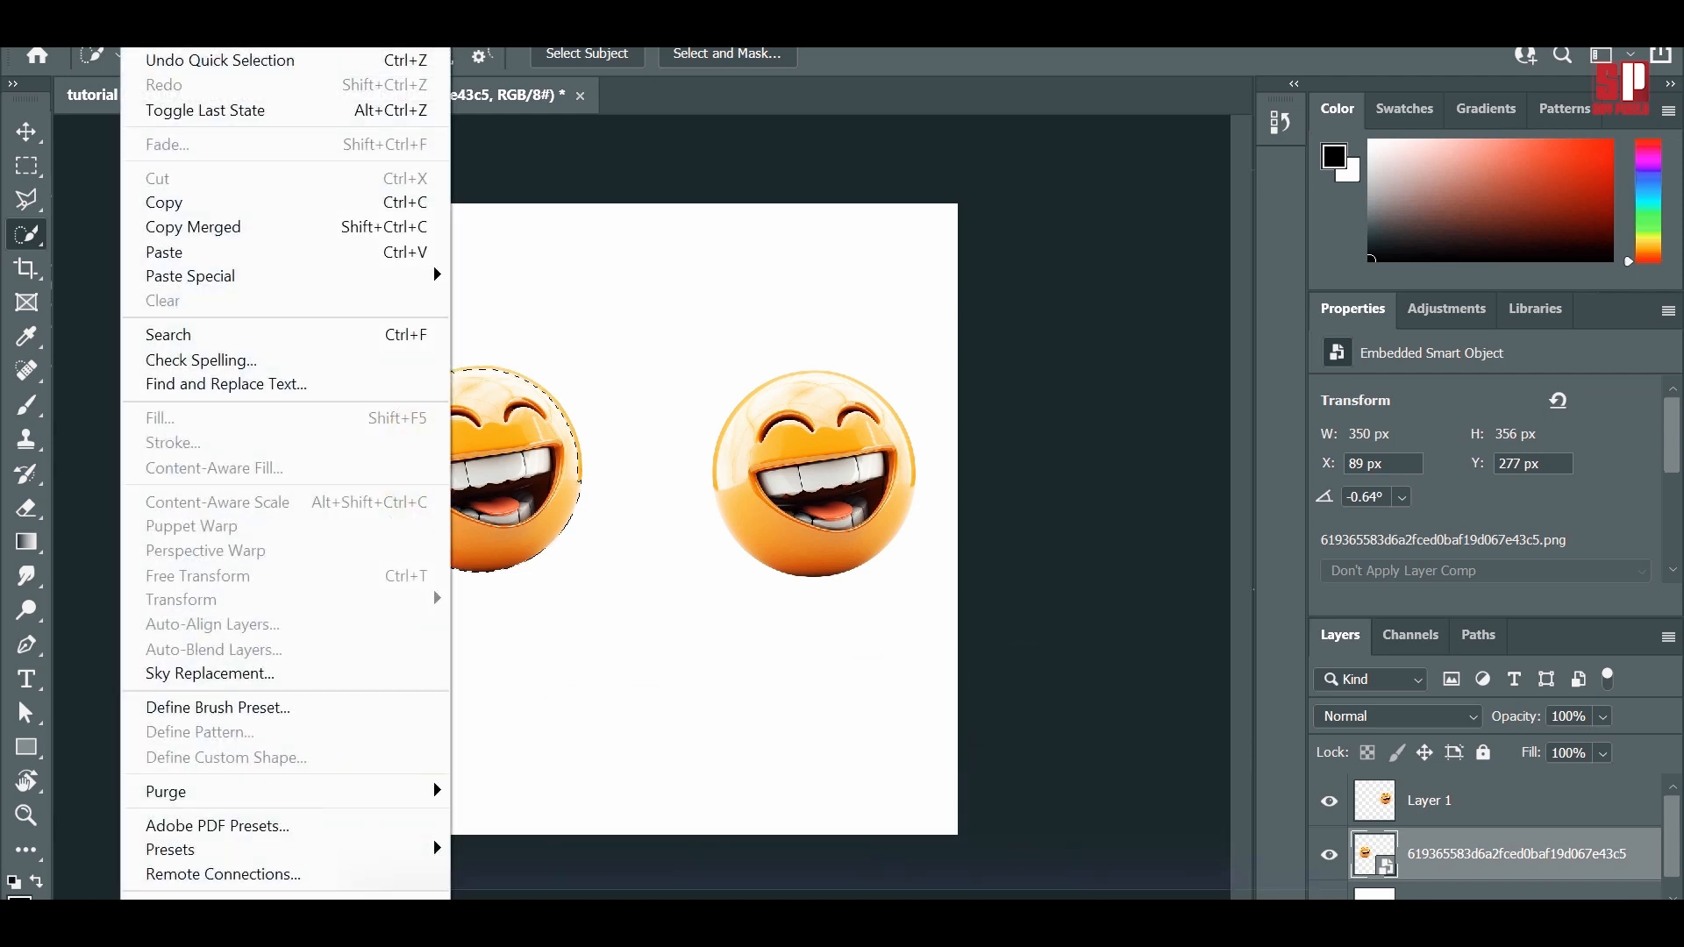
pyautogui.click(193, 253)
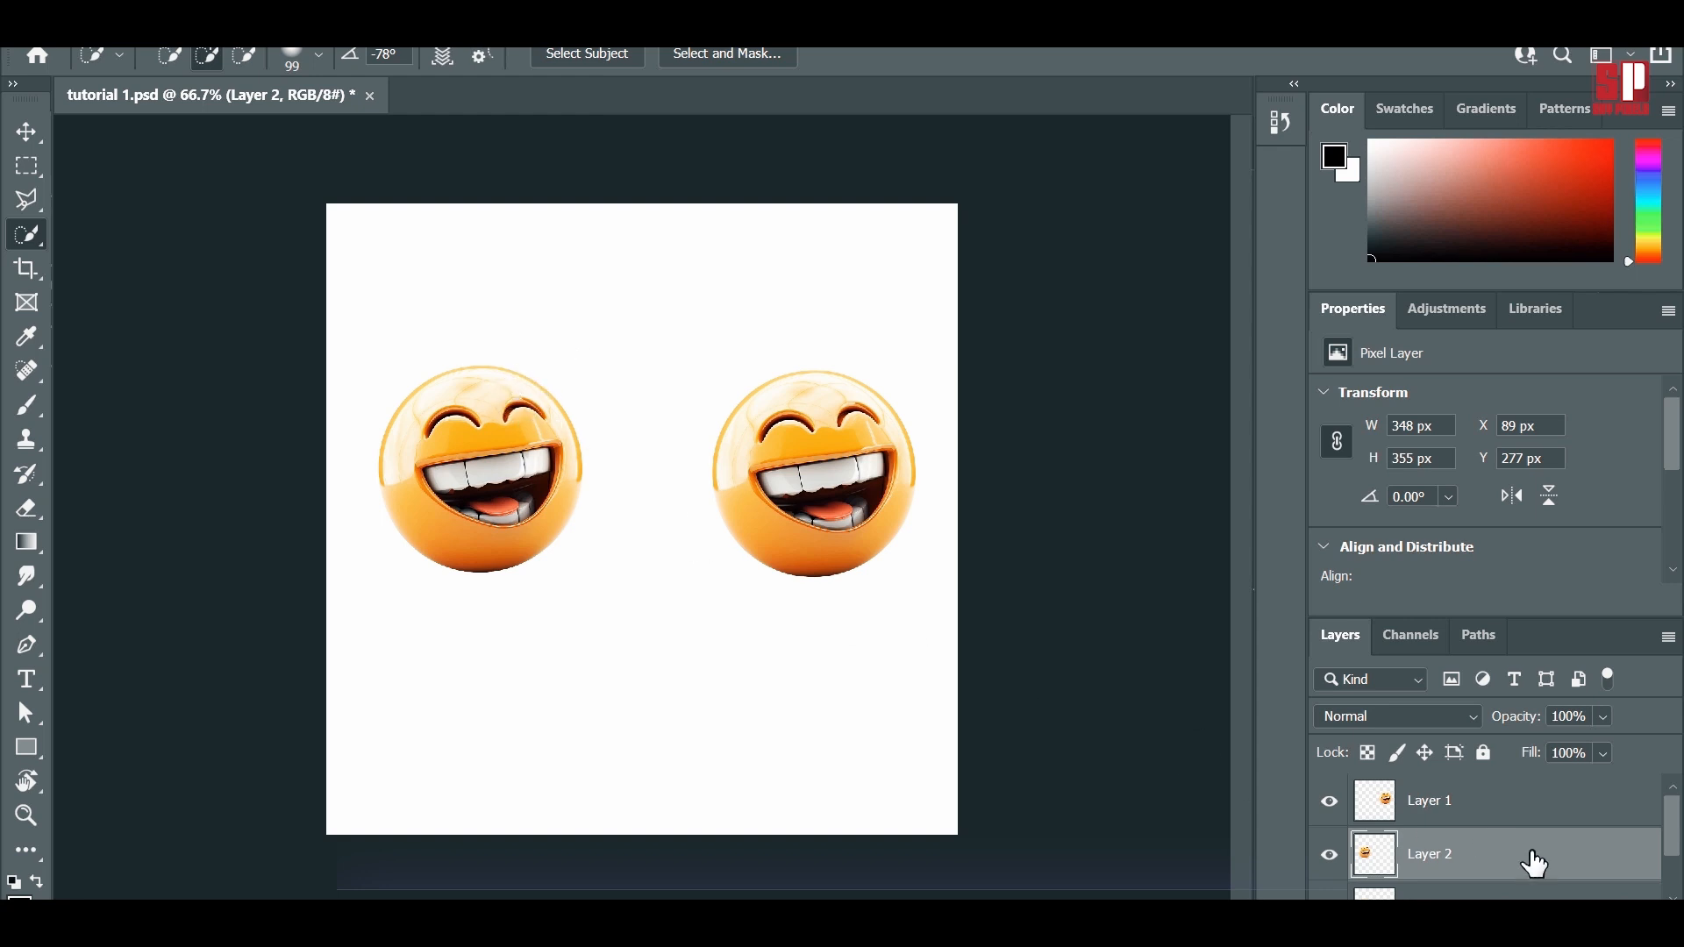
# Step: Move the pasted emoji below and between the other two at about X 359 px, Y 658 px, and nudge the right emoji slightly left and down
pyautogui.scroll(-2, 1500, 846)
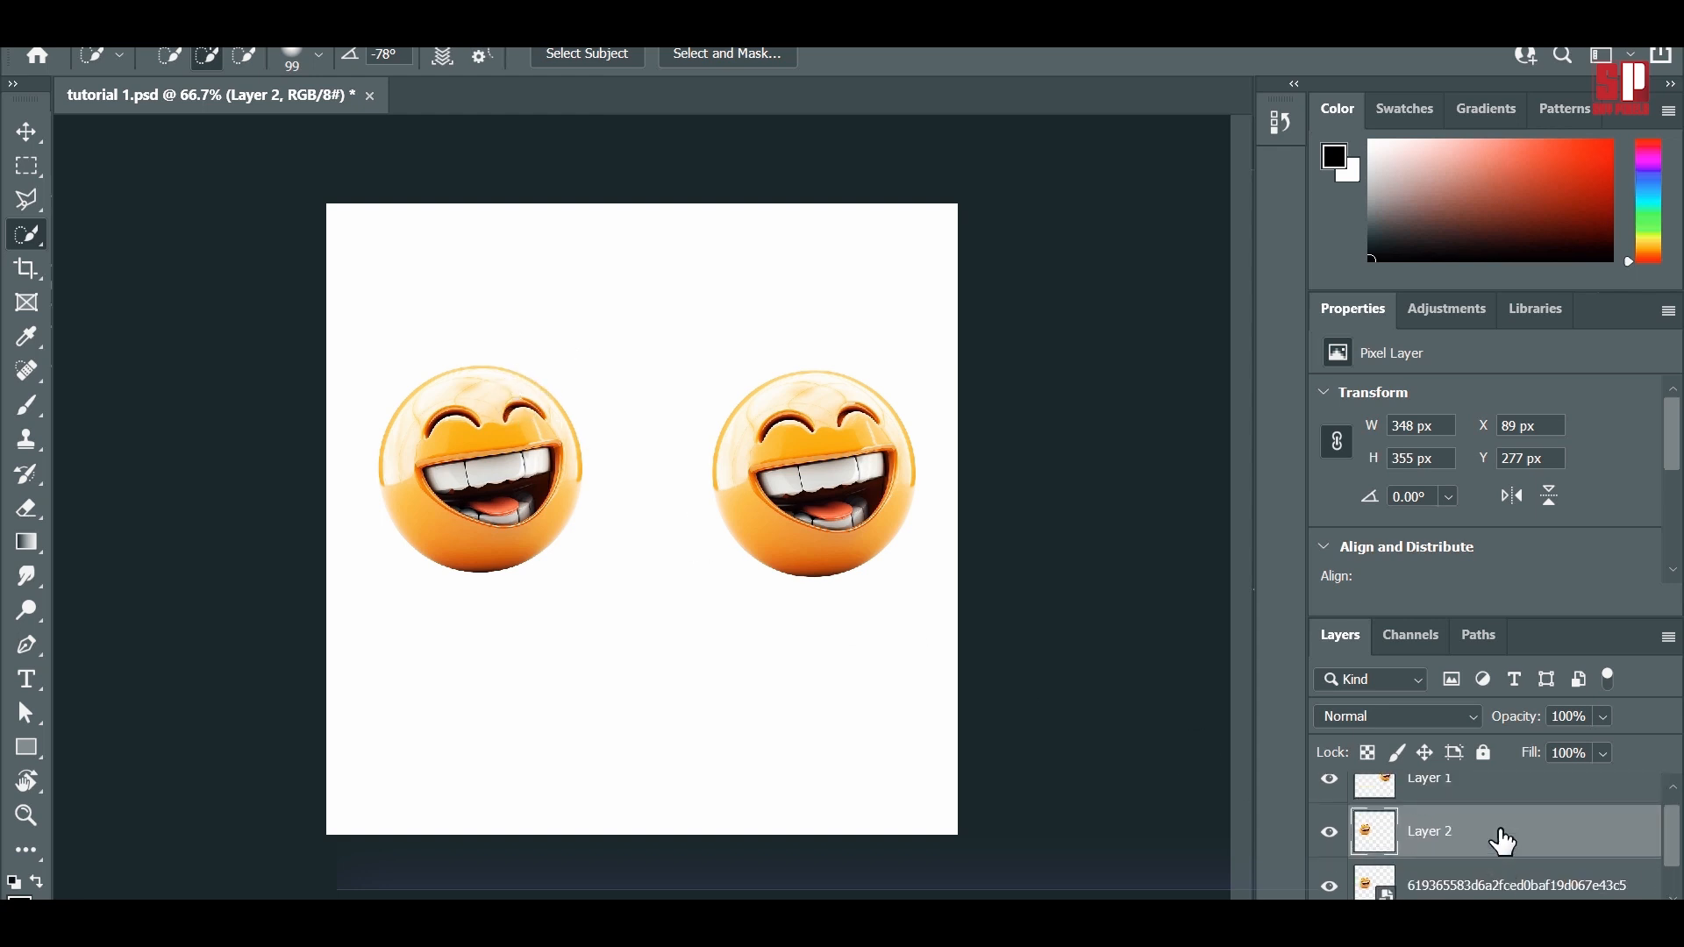
pyautogui.scroll(1, 1499, 845)
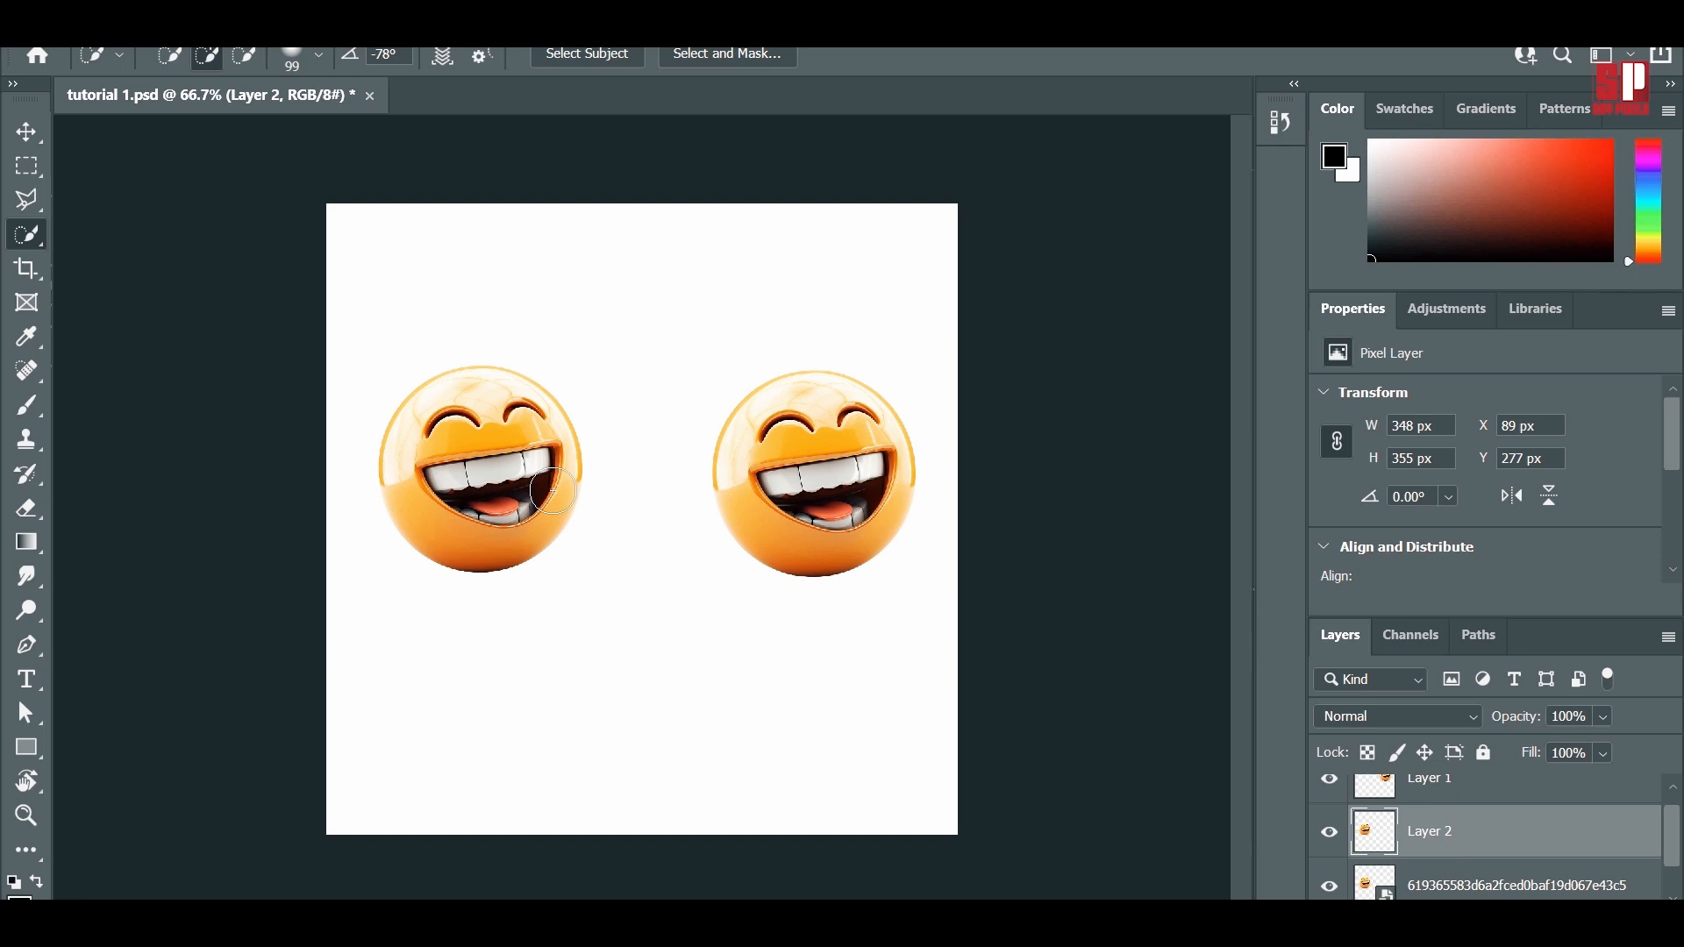
pyautogui.click(27, 132)
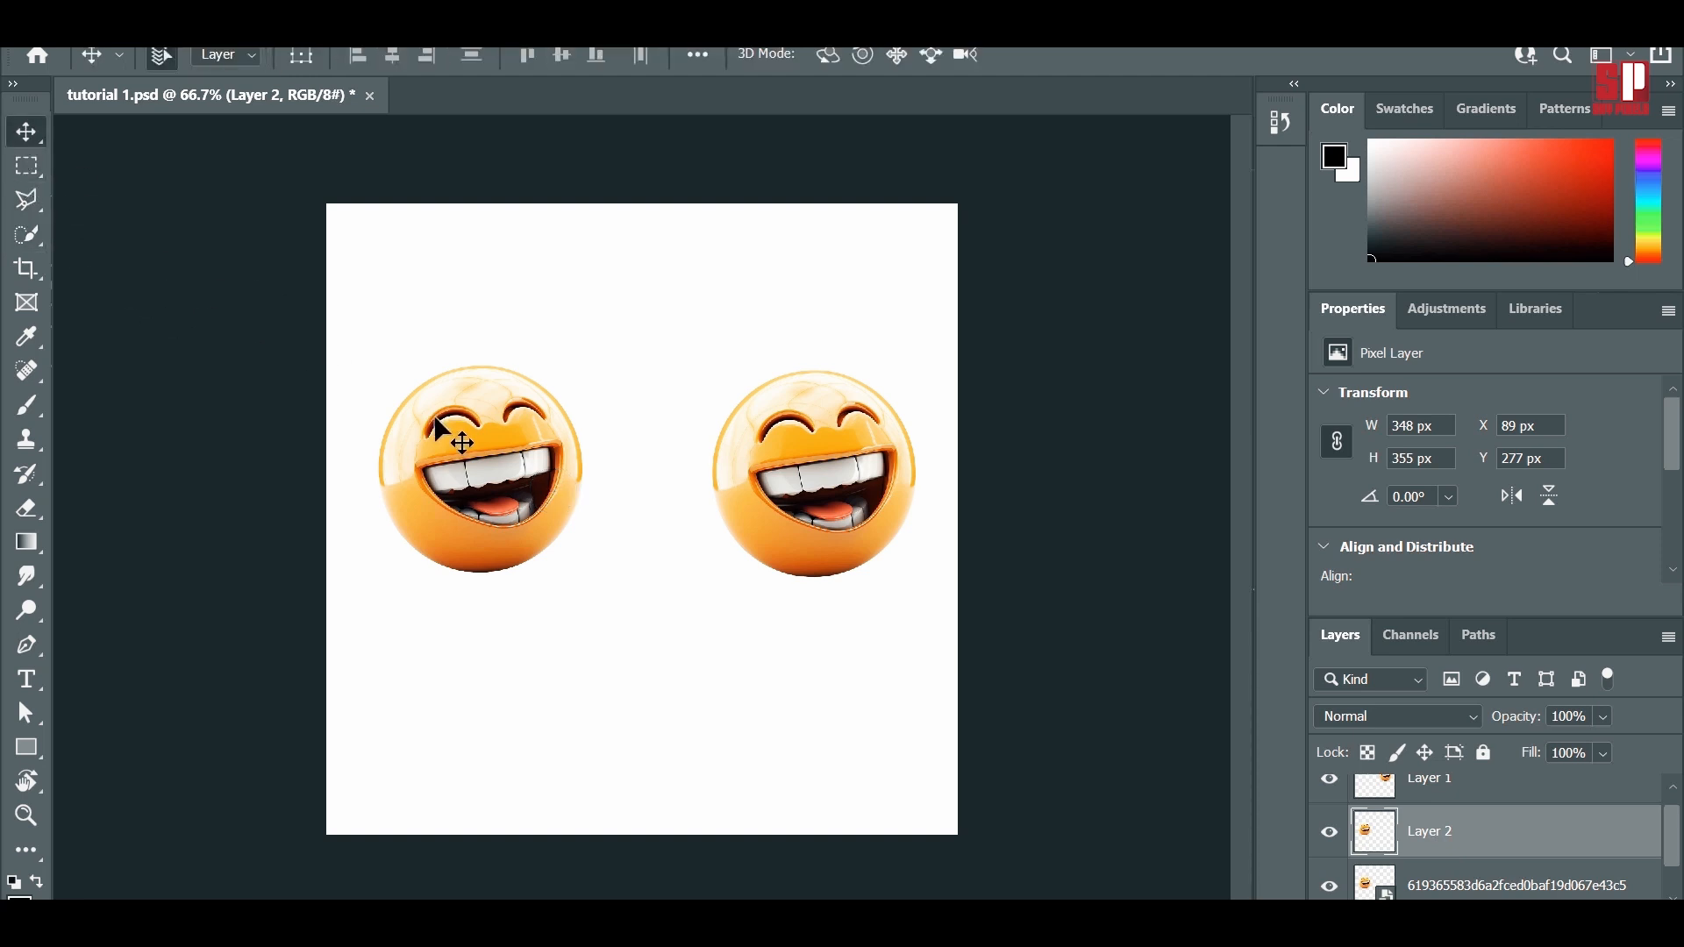
pyautogui.moveTo(459, 458); pyautogui.dragTo(617, 685)
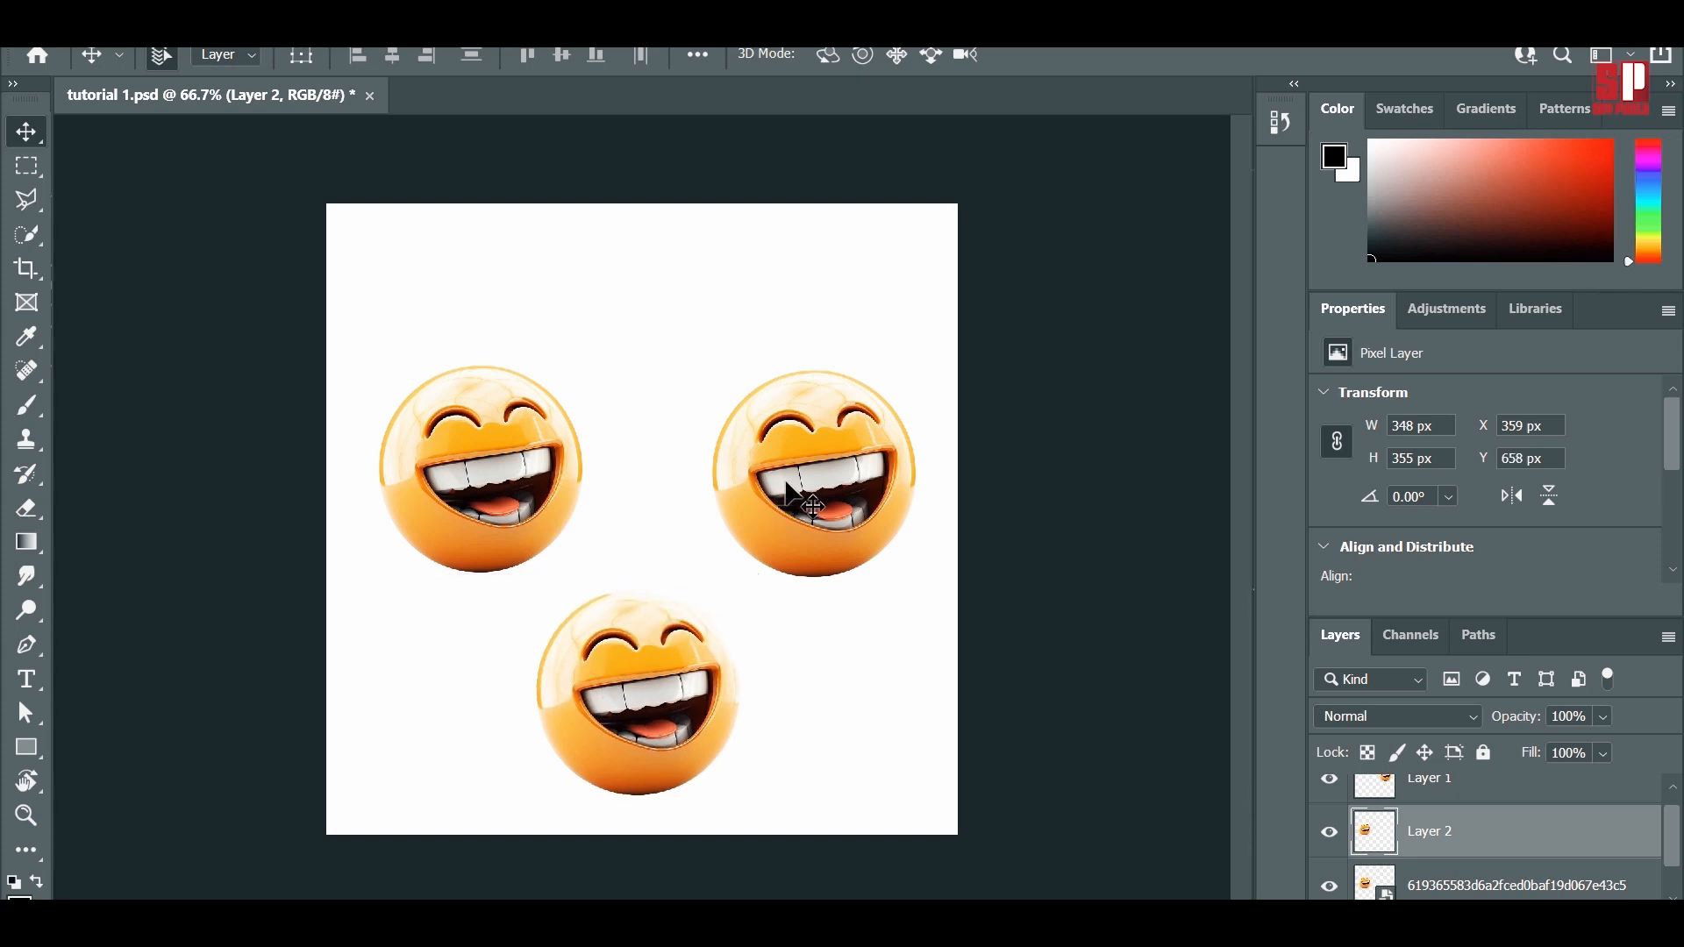
pyautogui.moveTo(787, 482); pyautogui.dragTo(744, 511)
pyautogui.click(624, 677)
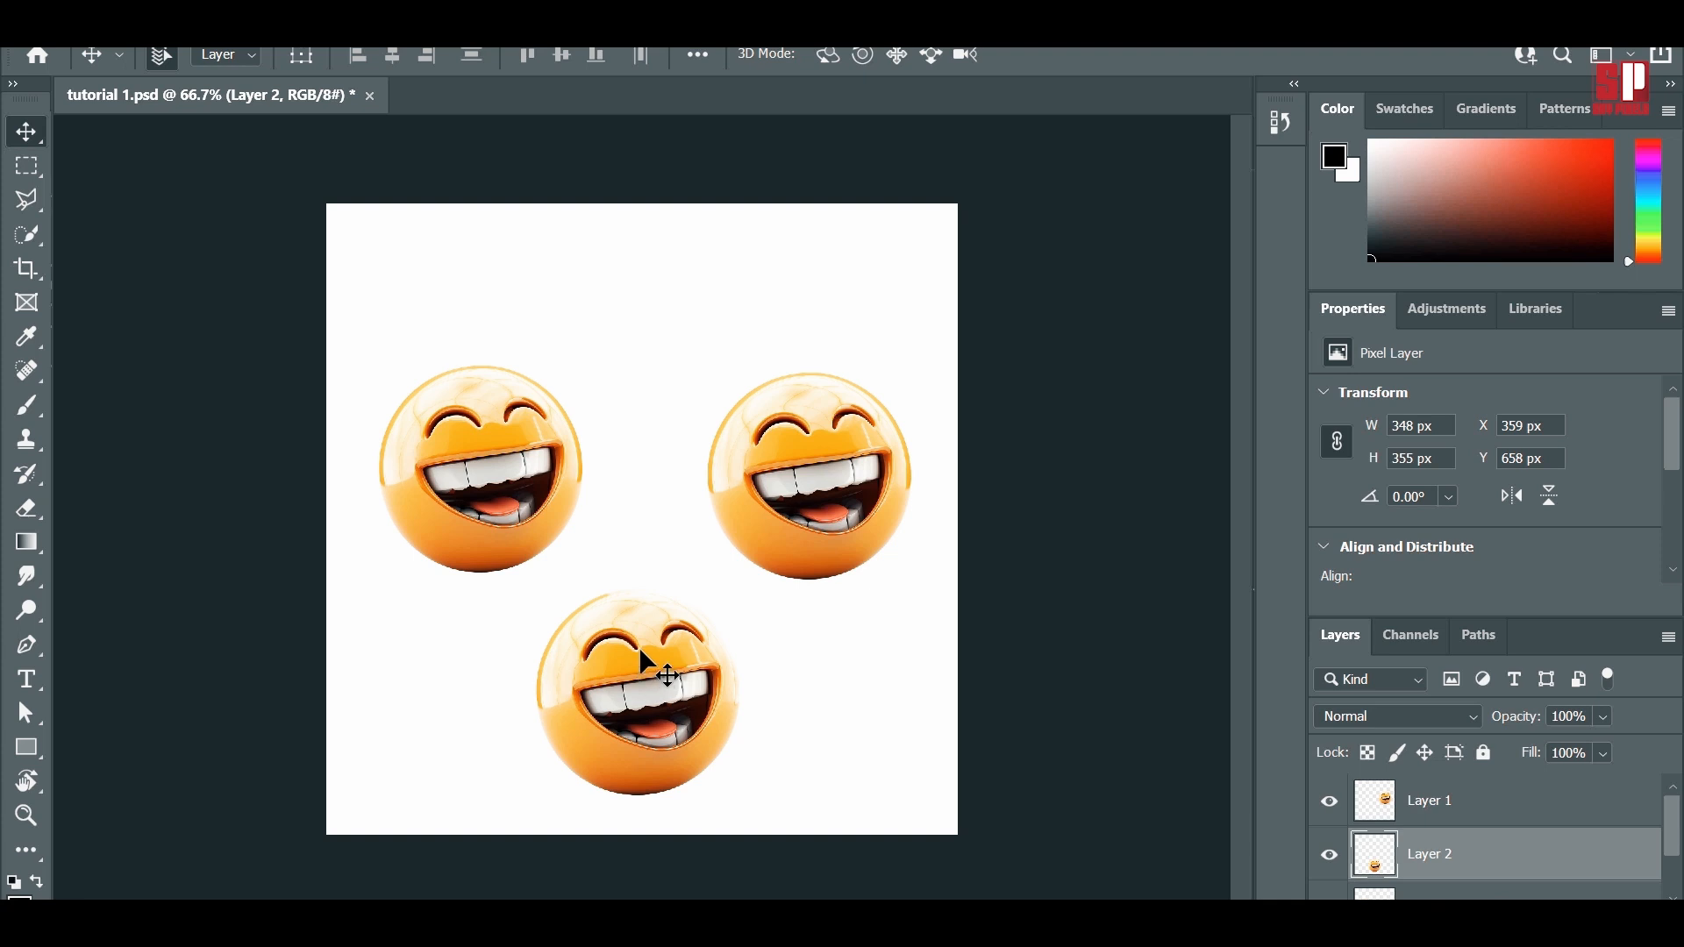
# Step: Save tutorial 1.psd with Maximize Compatibility enabled
pyautogui.click(54, 16)
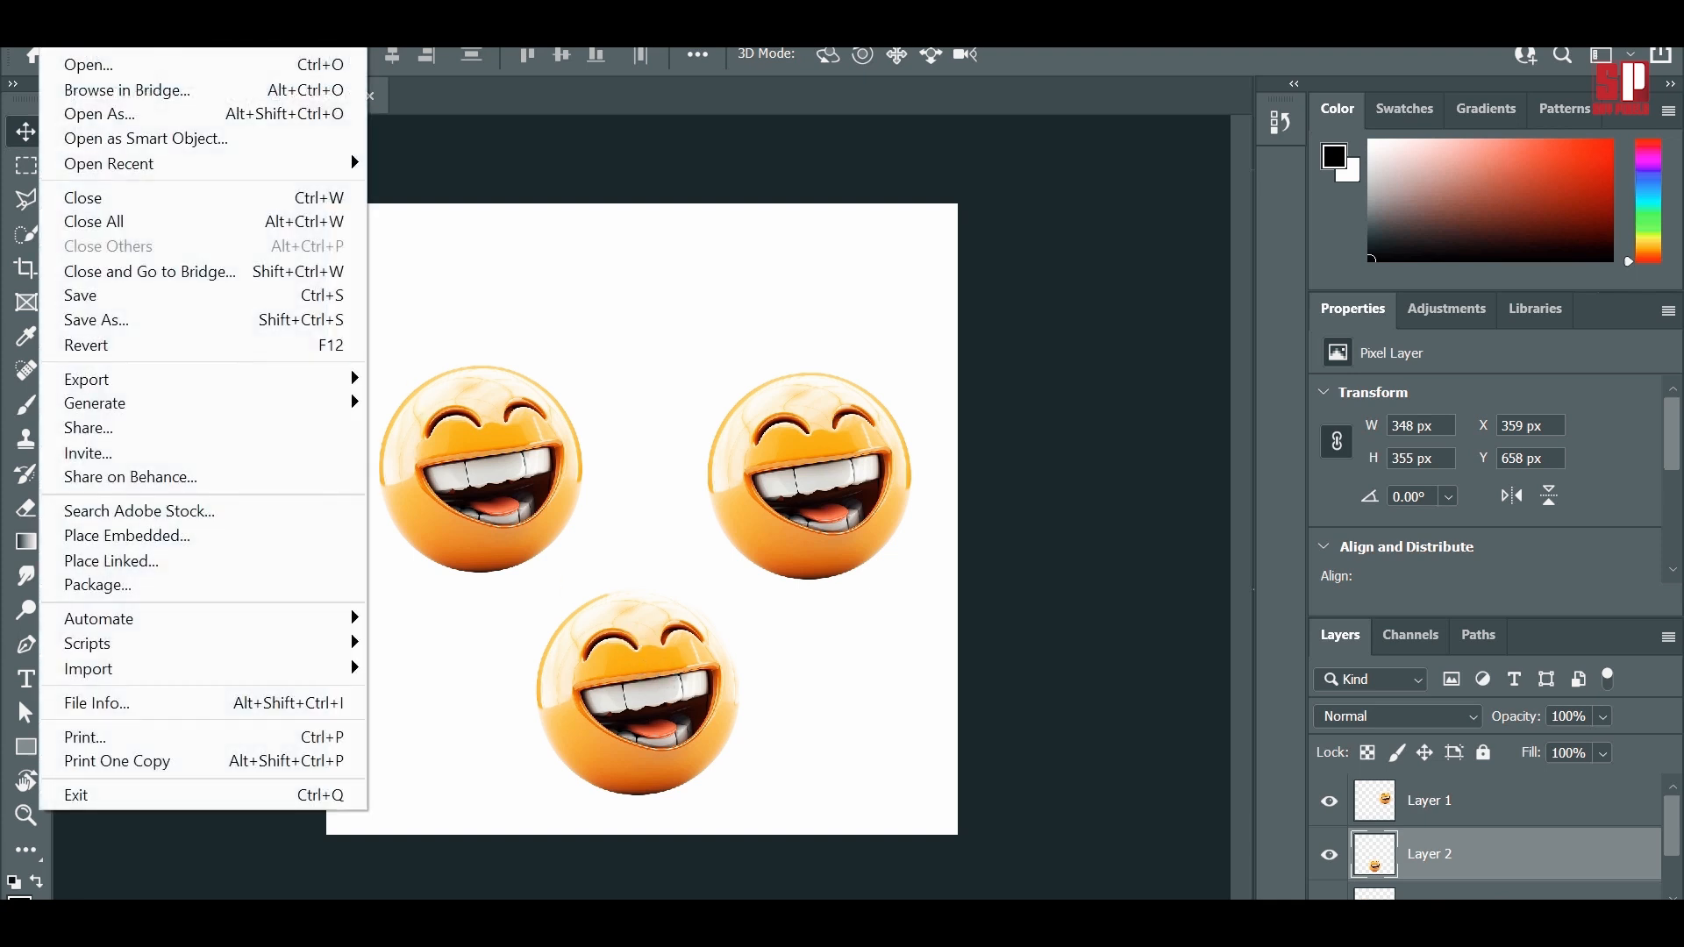
pyautogui.click(240, 294)
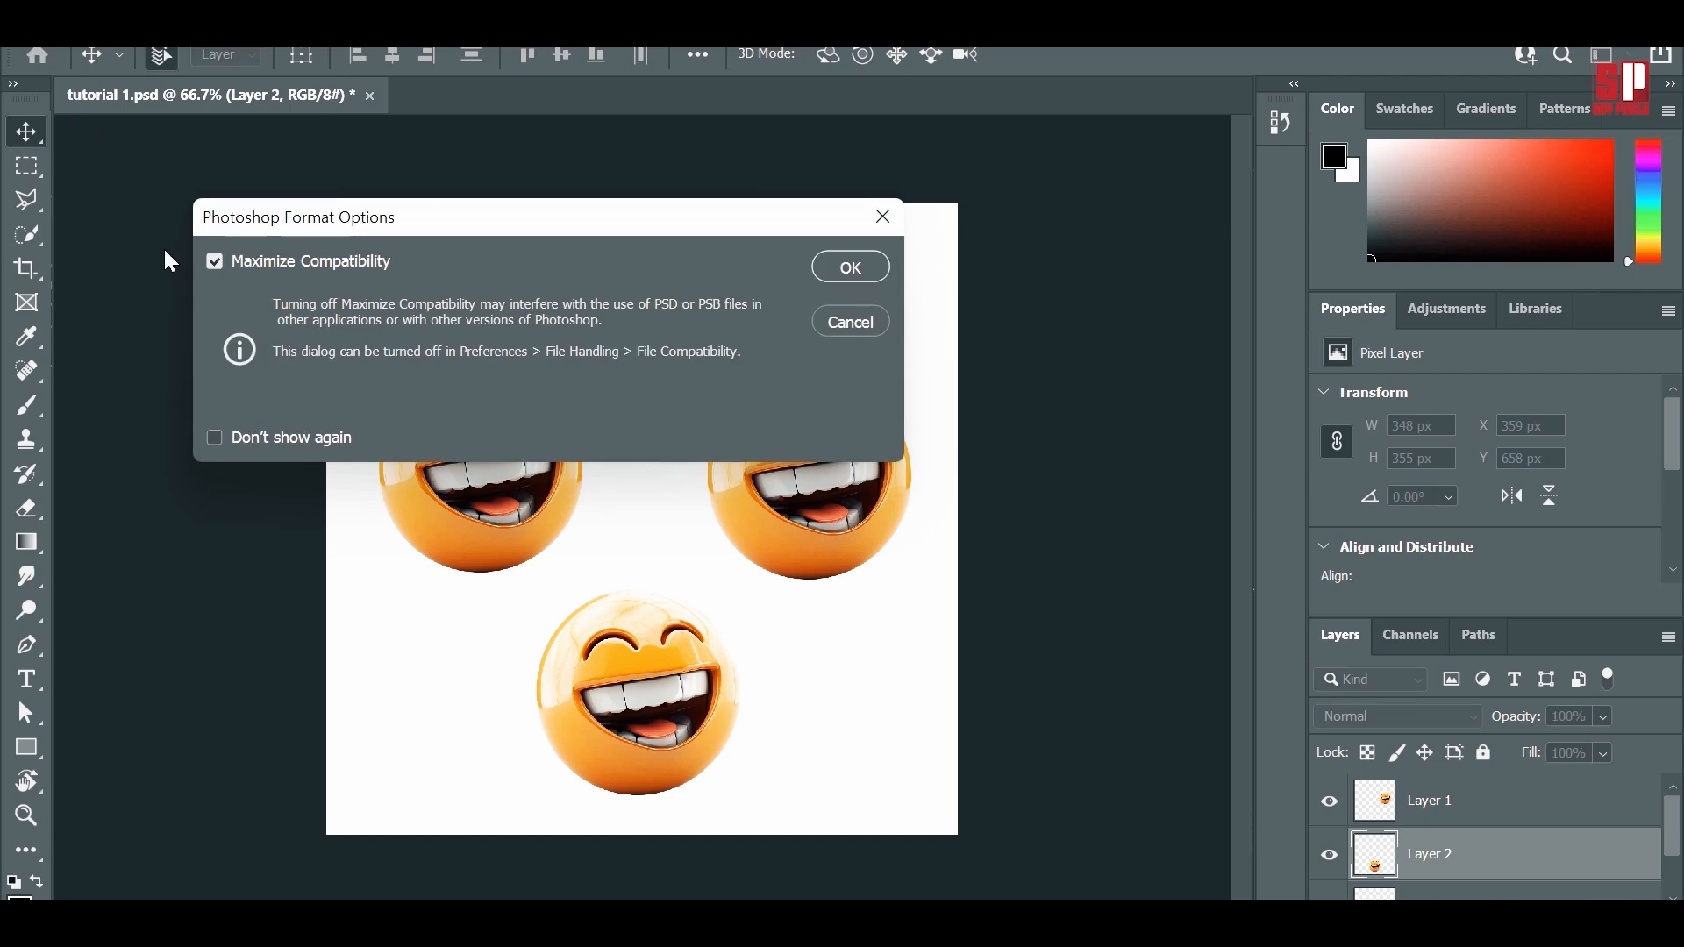
pyautogui.click(841, 270)
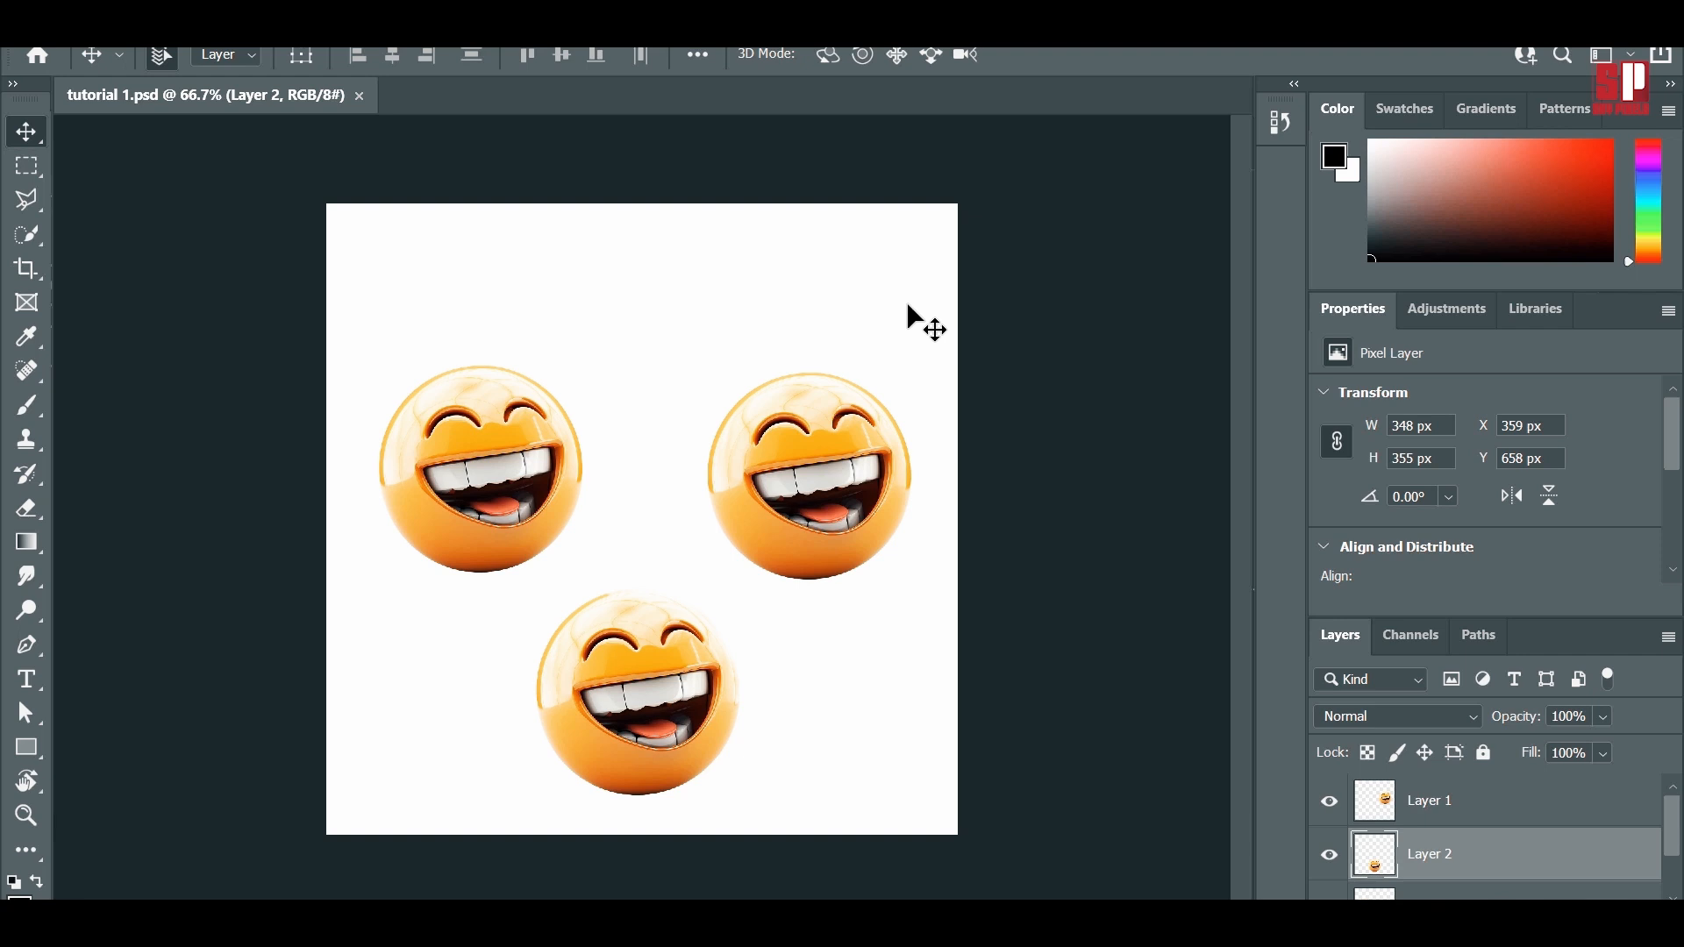
# Step: Close tutorial 1.psd and reopen it from the recent files
pyautogui.click(360, 92)
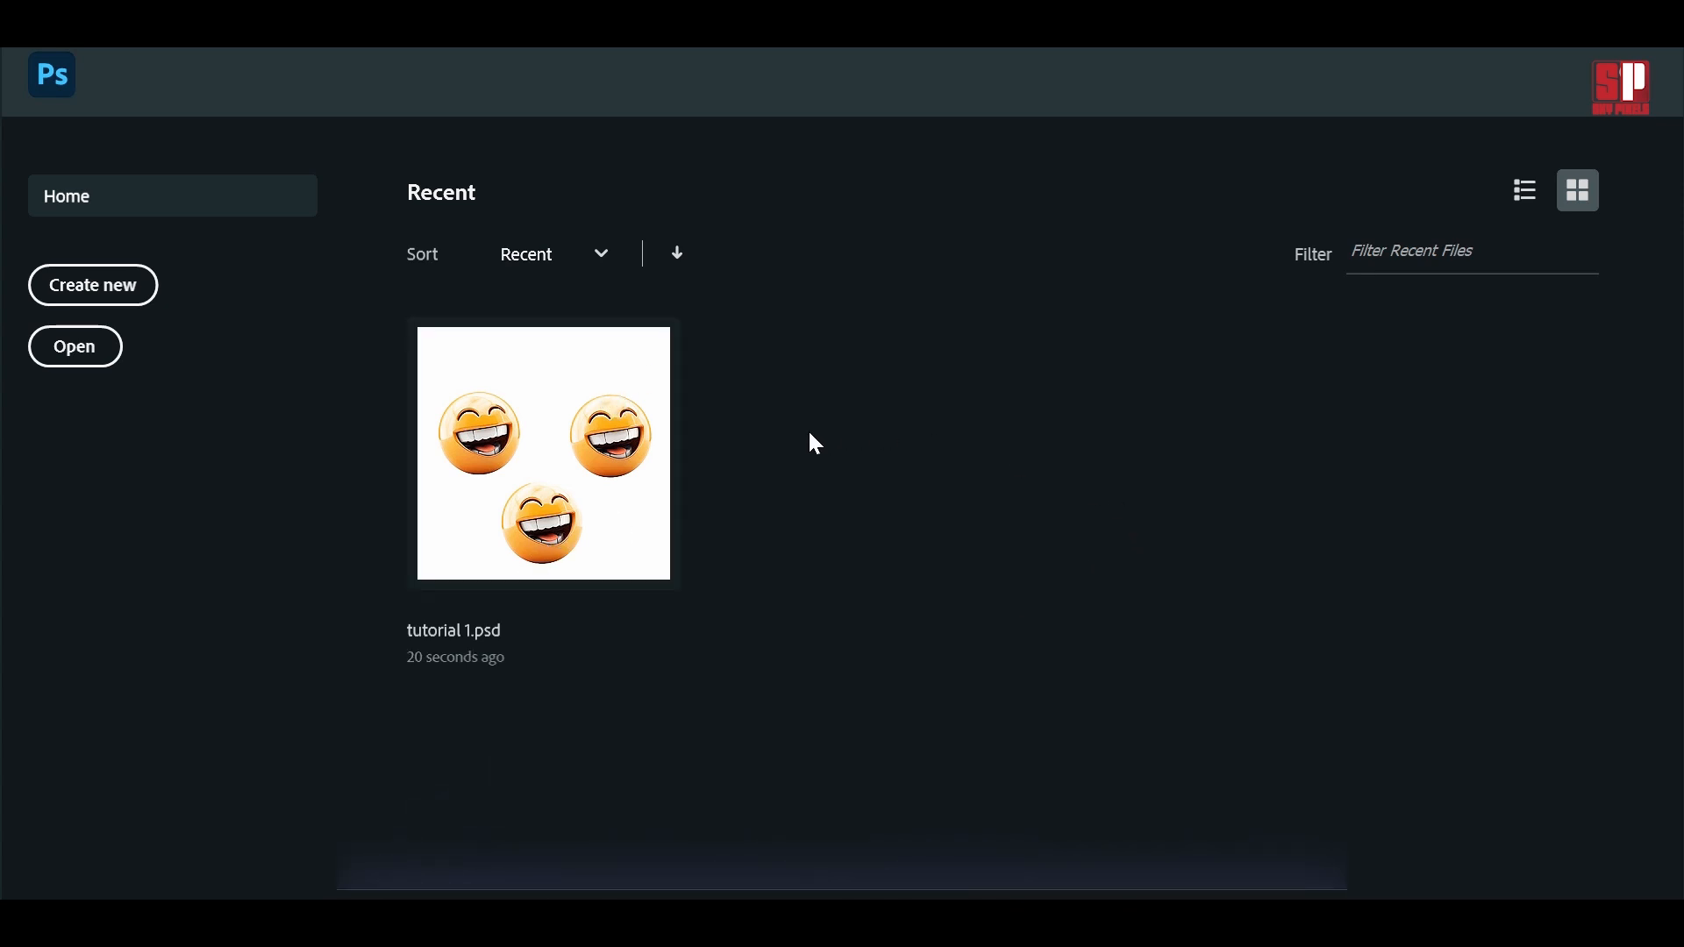
pyautogui.click(576, 470)
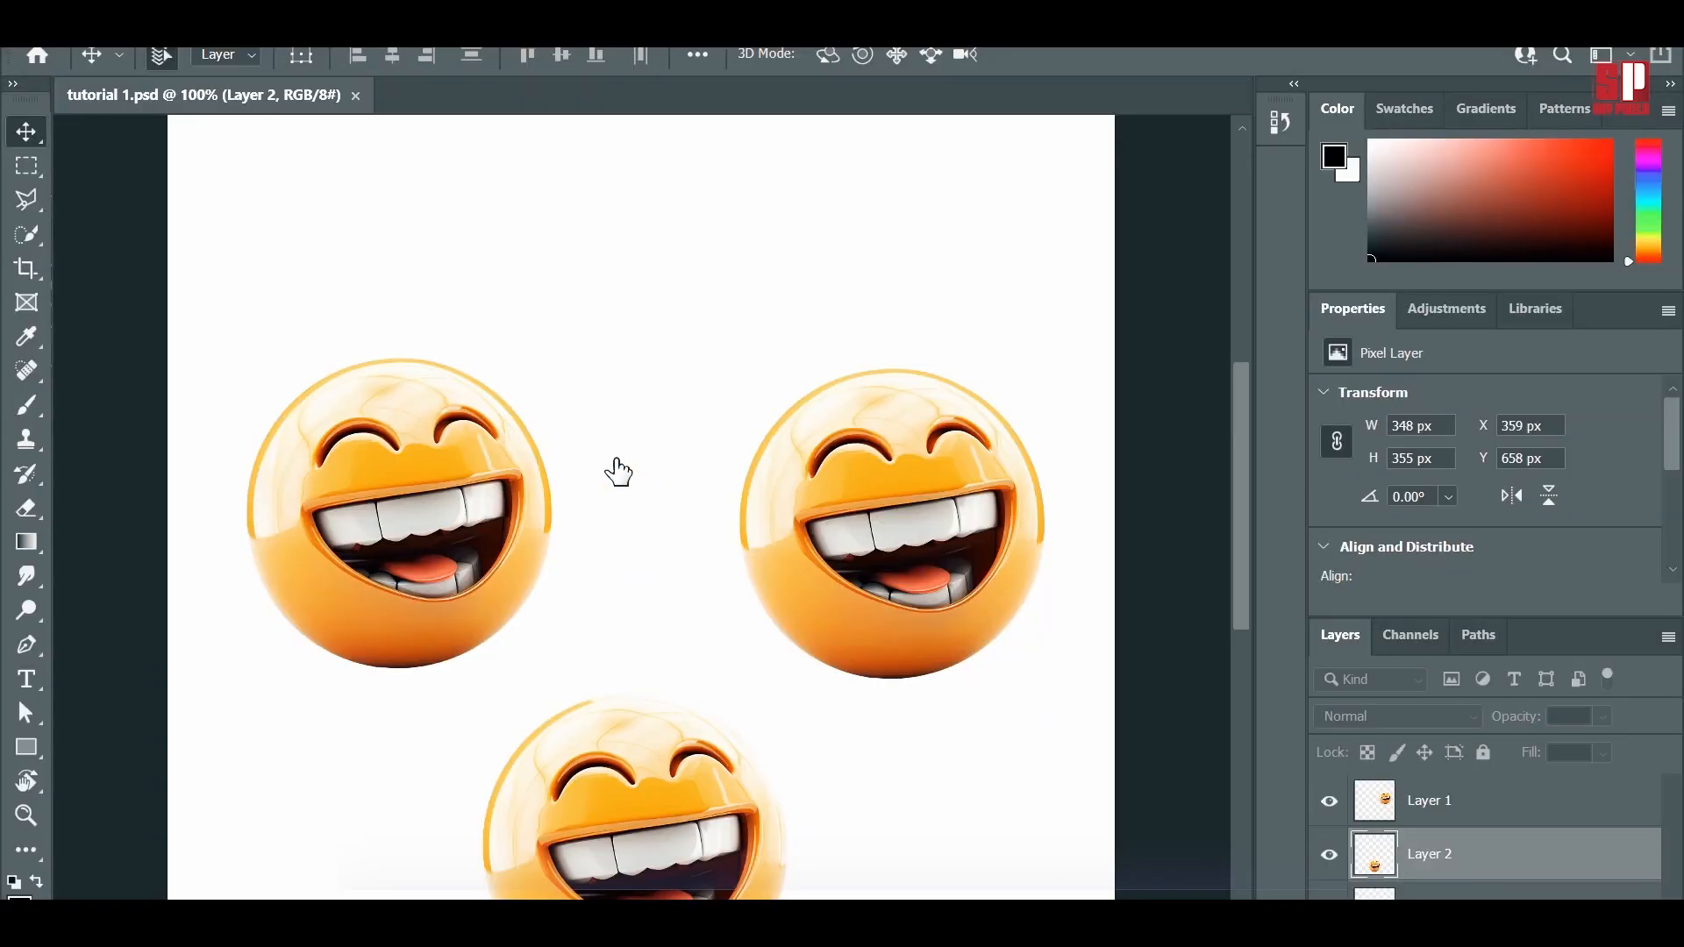